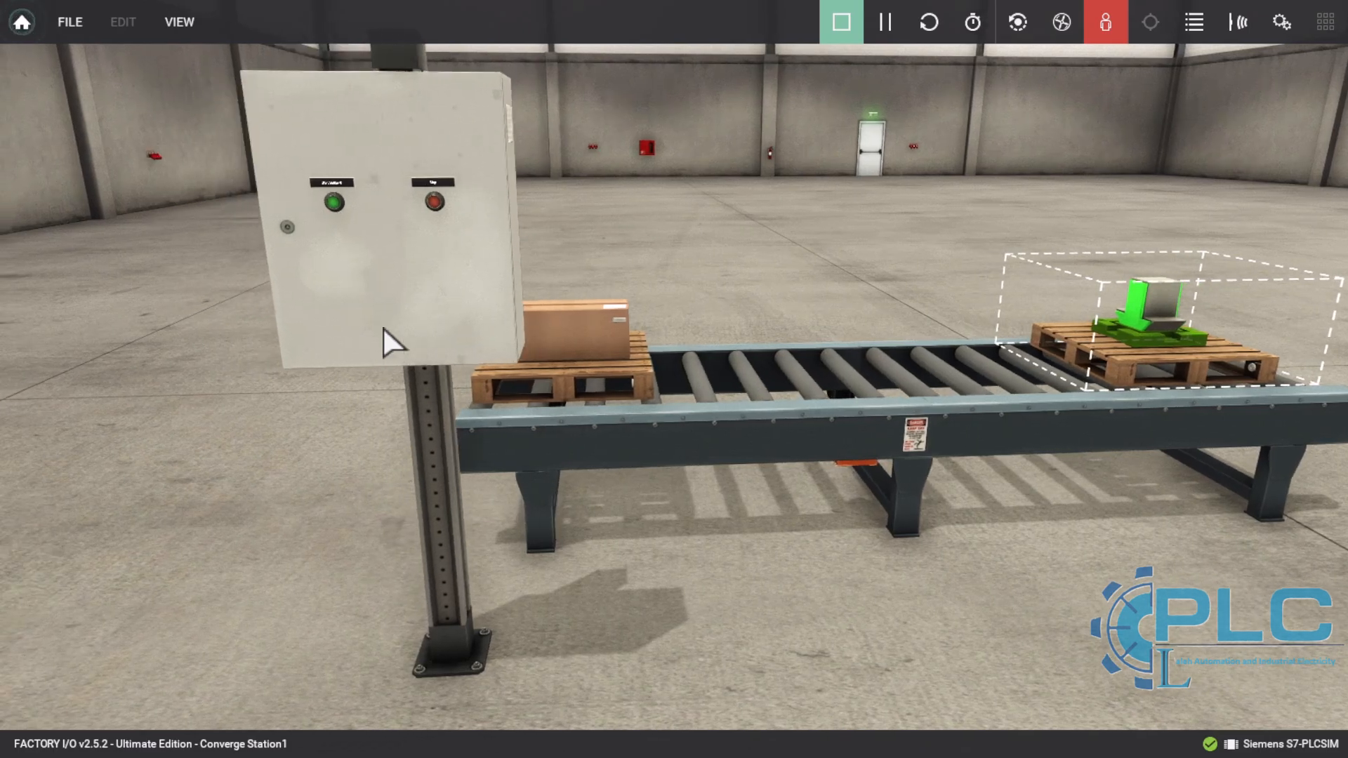
# Start and stop the conveyor twice with the control box's green and red pushbuttons, and close the scene discarding its changes.
pyautogui.press('w')
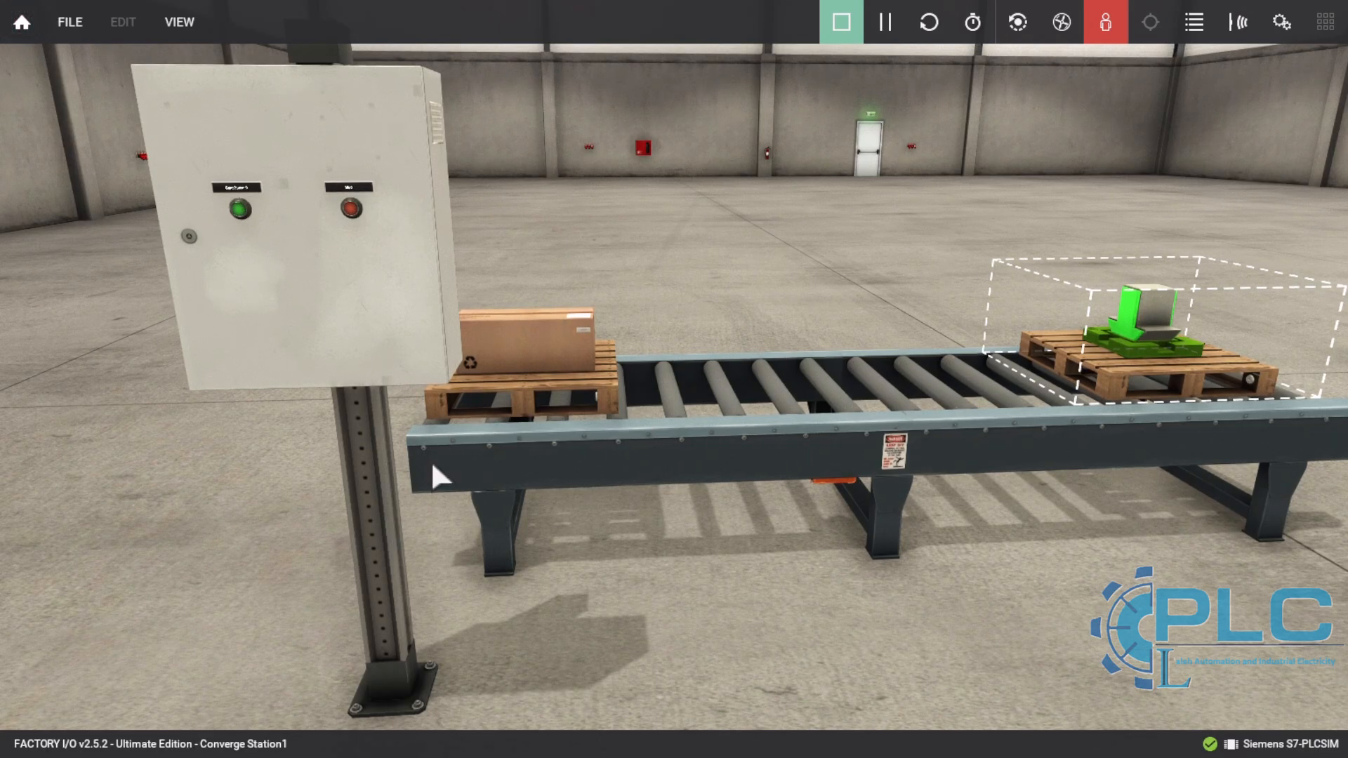
pyautogui.click(239, 210)
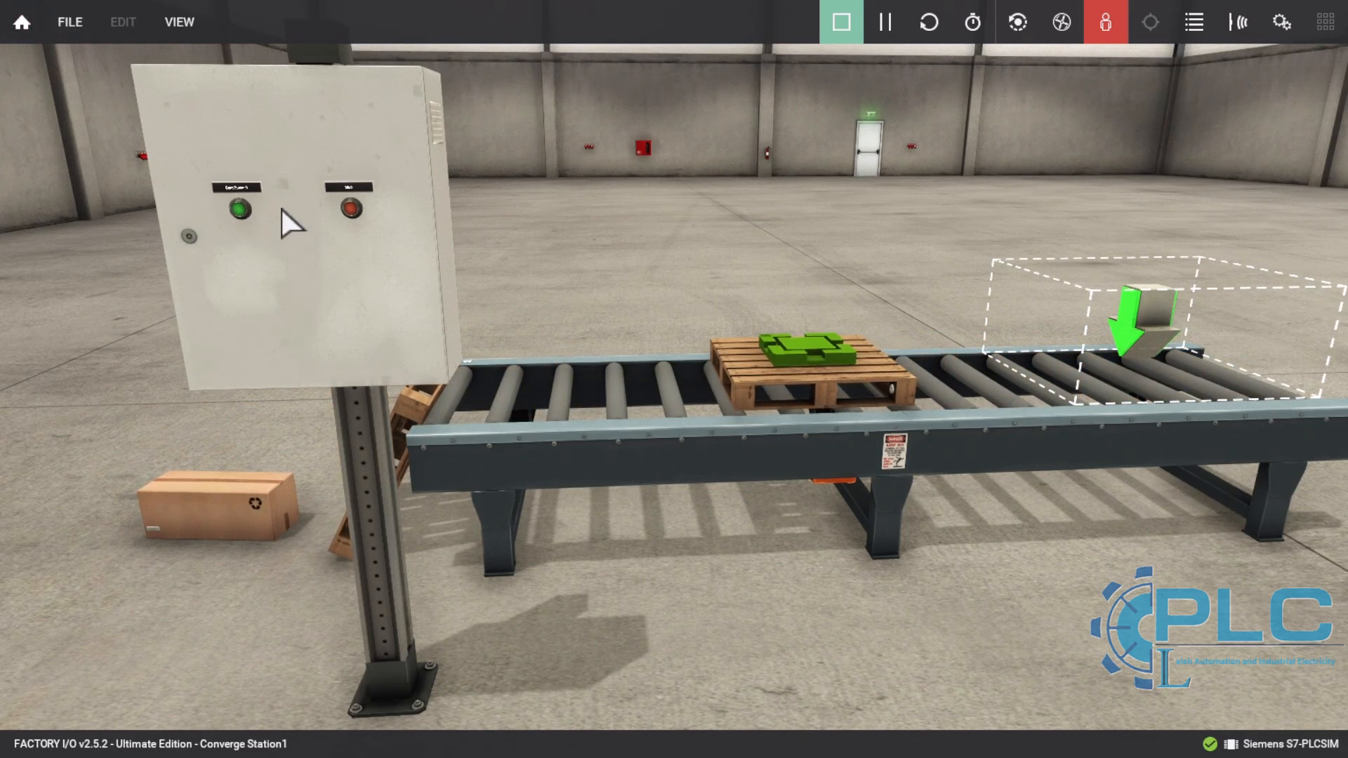
pyautogui.click(357, 212)
pyautogui.click(247, 210)
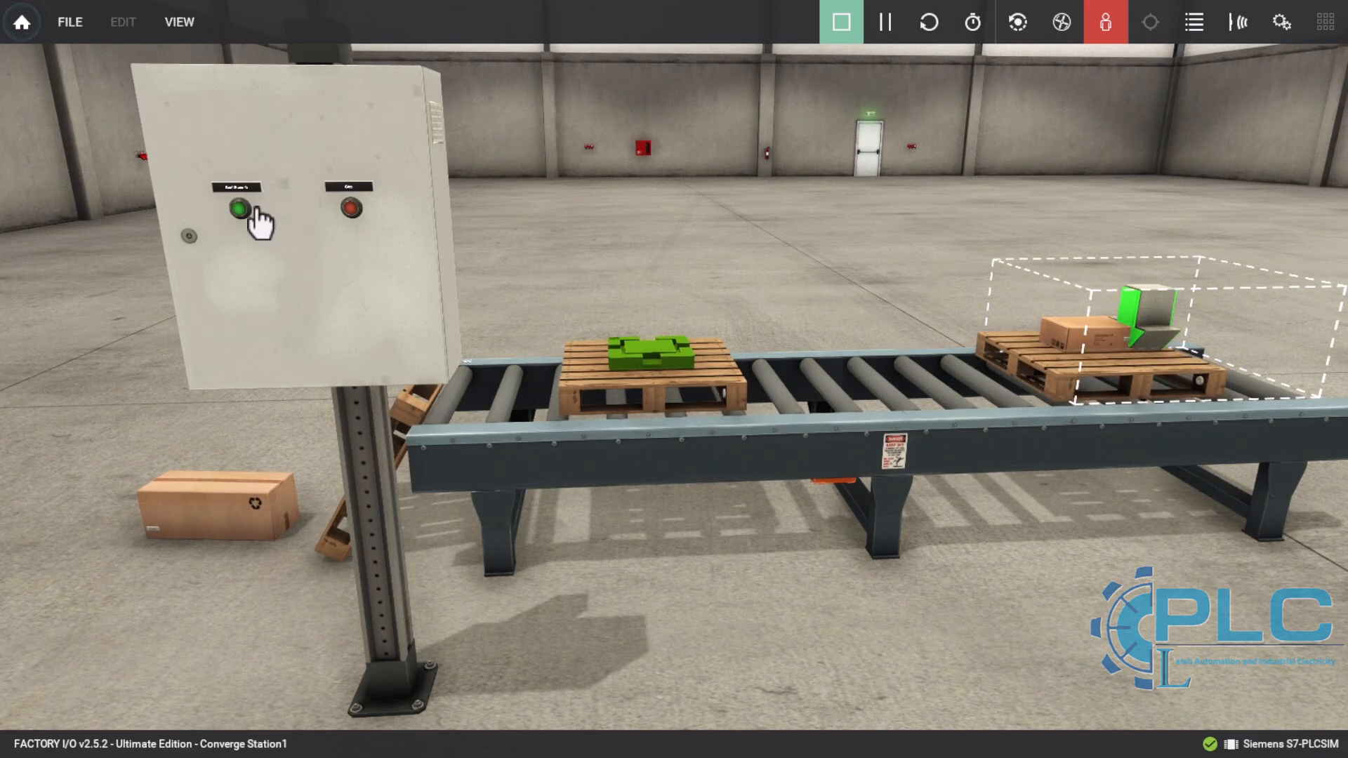
pyautogui.click(352, 209)
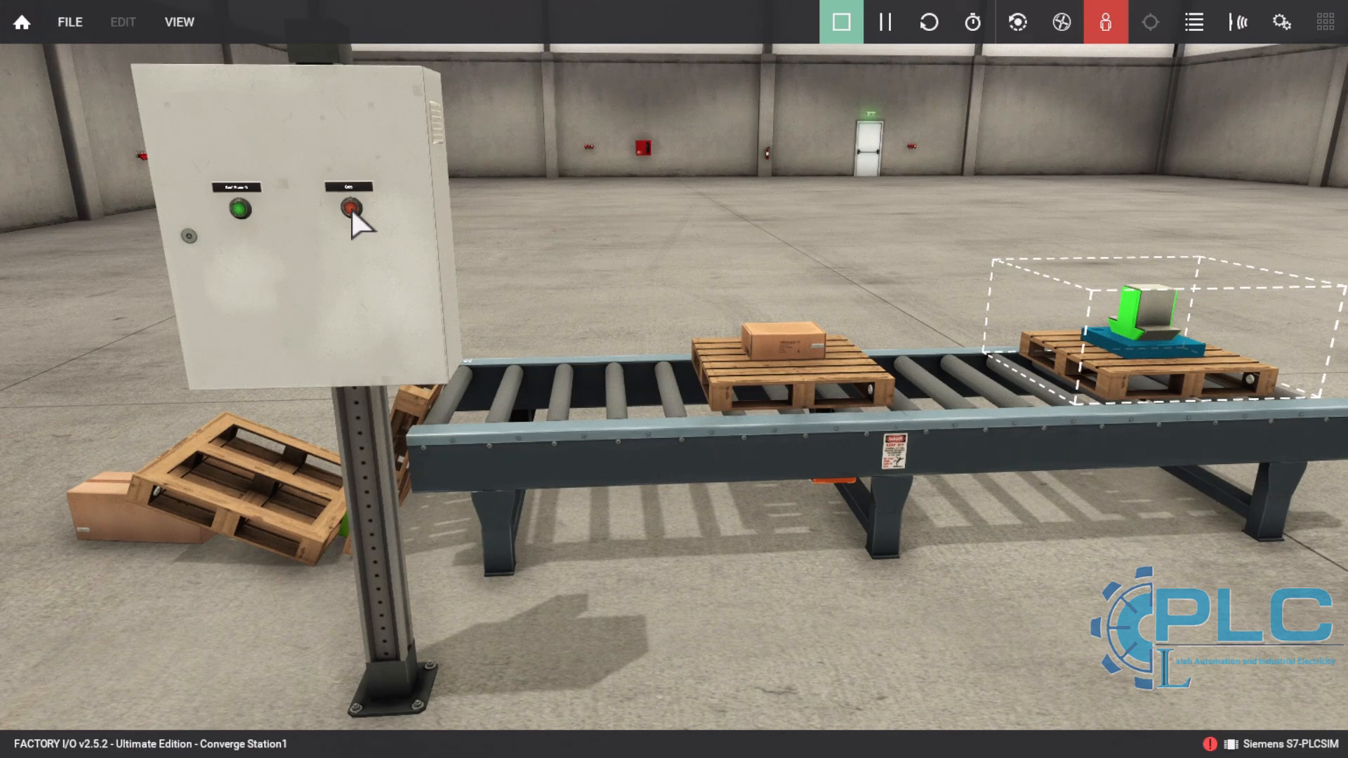
pyautogui.hotkey('alt', 'F4')
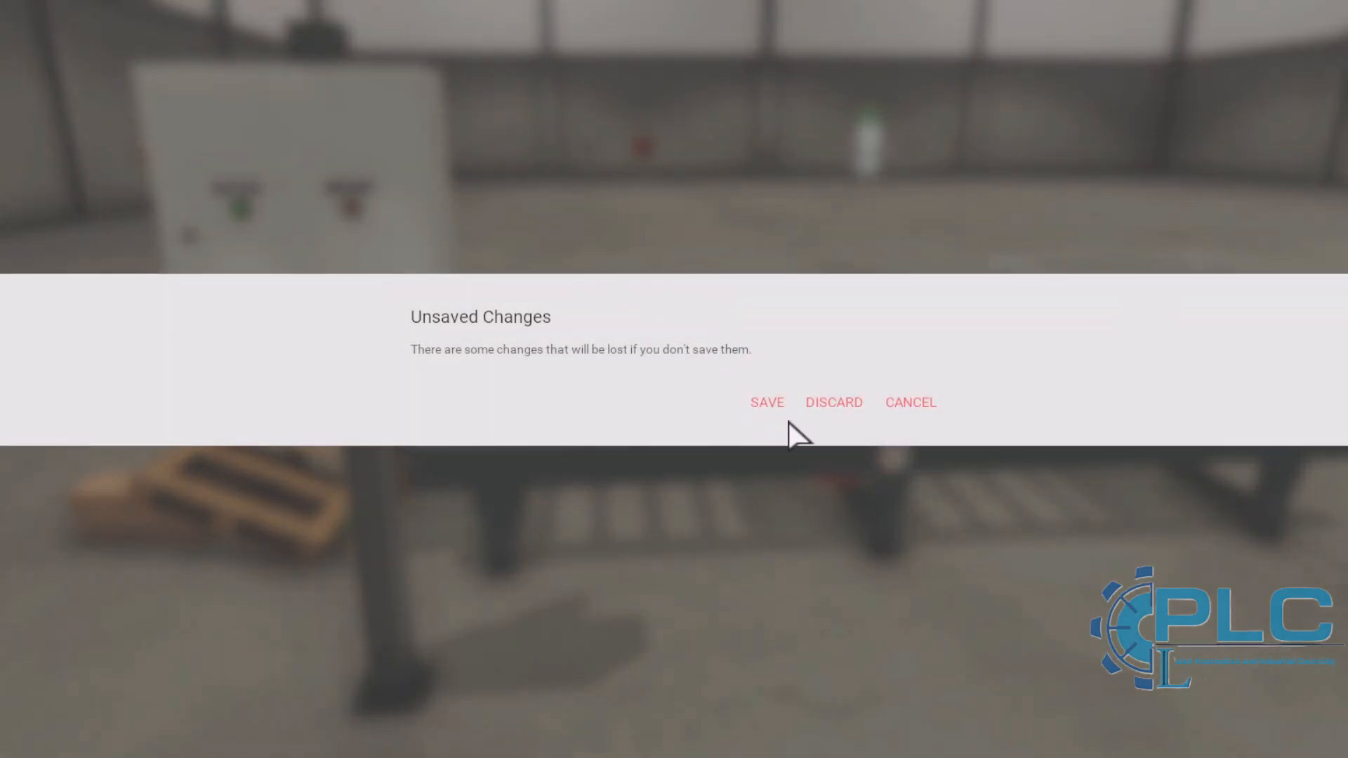
pyautogui.click(837, 404)
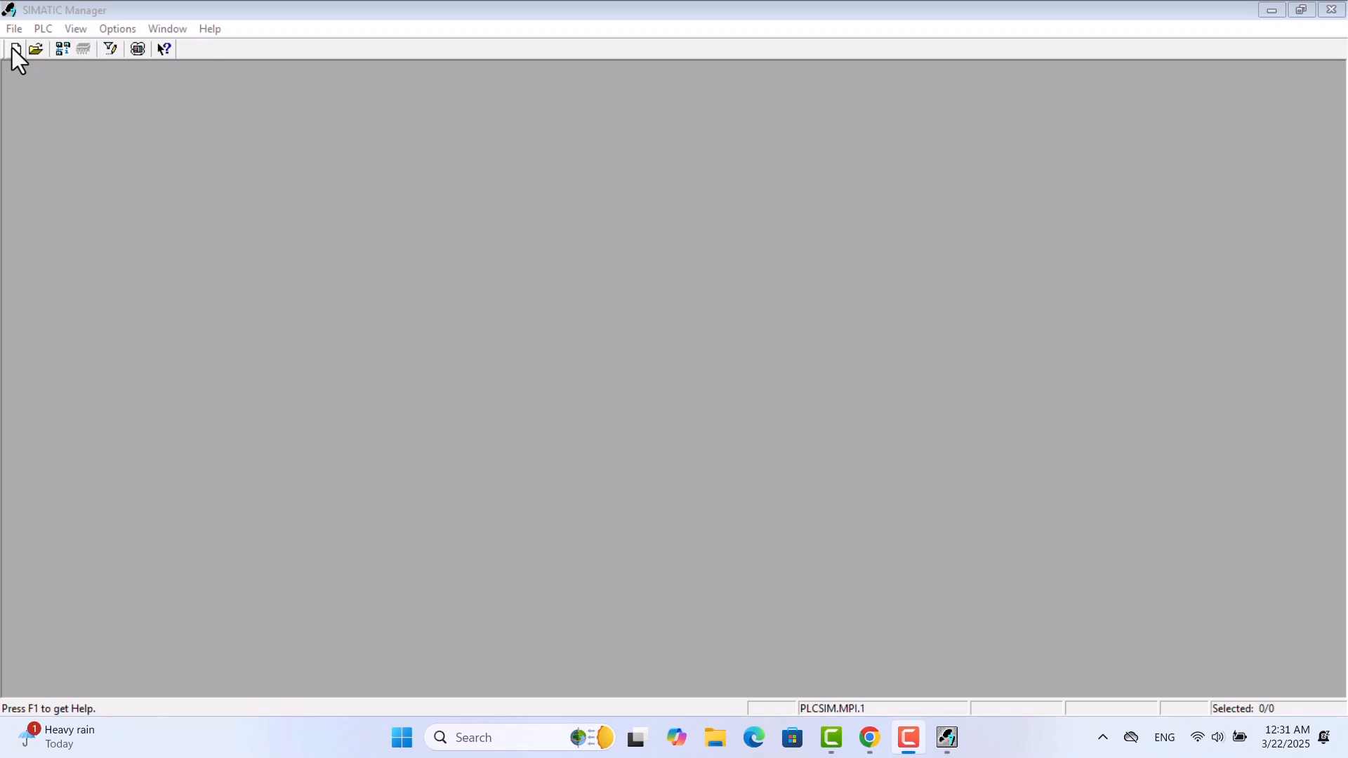
# Create a project named "Youtube Tutorial" in the default s7proj storage location and maximize its window.
pyautogui.click(19, 29)
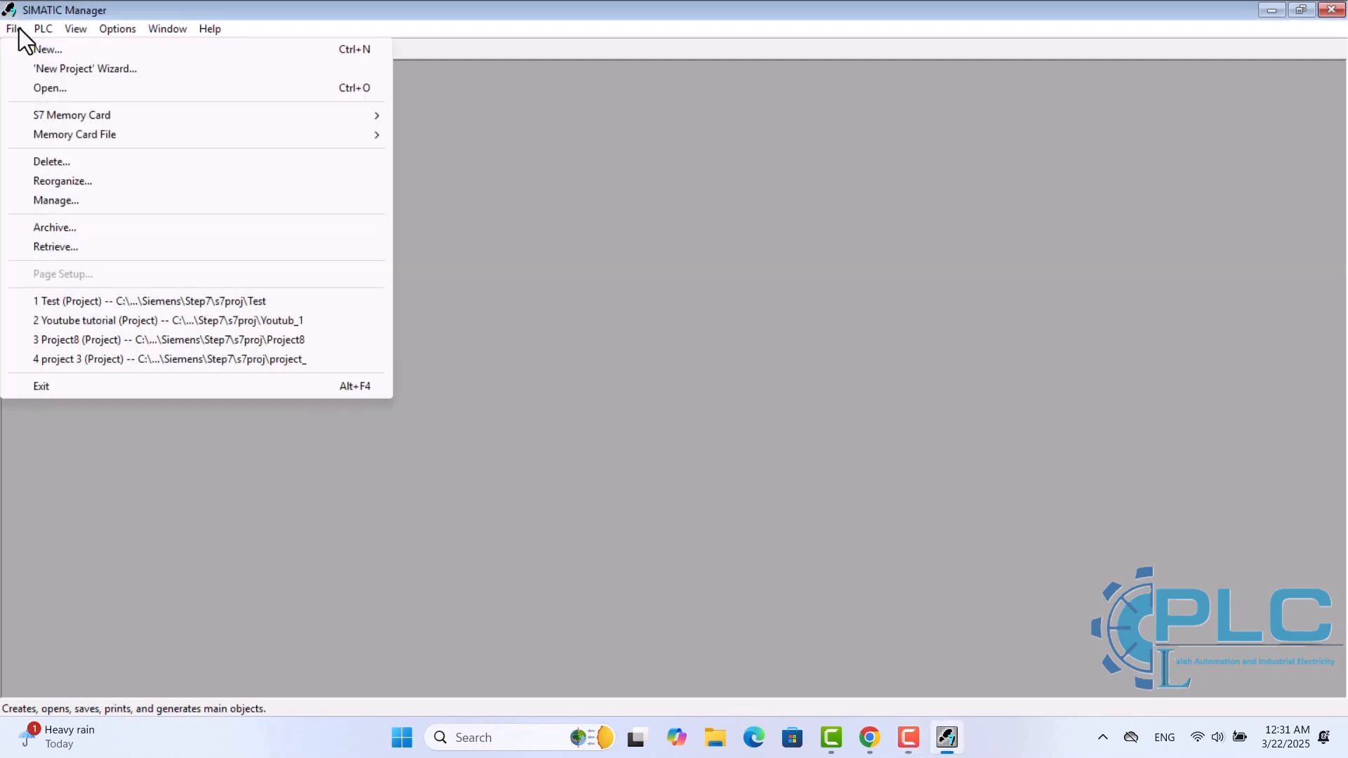
pyautogui.click(28, 45)
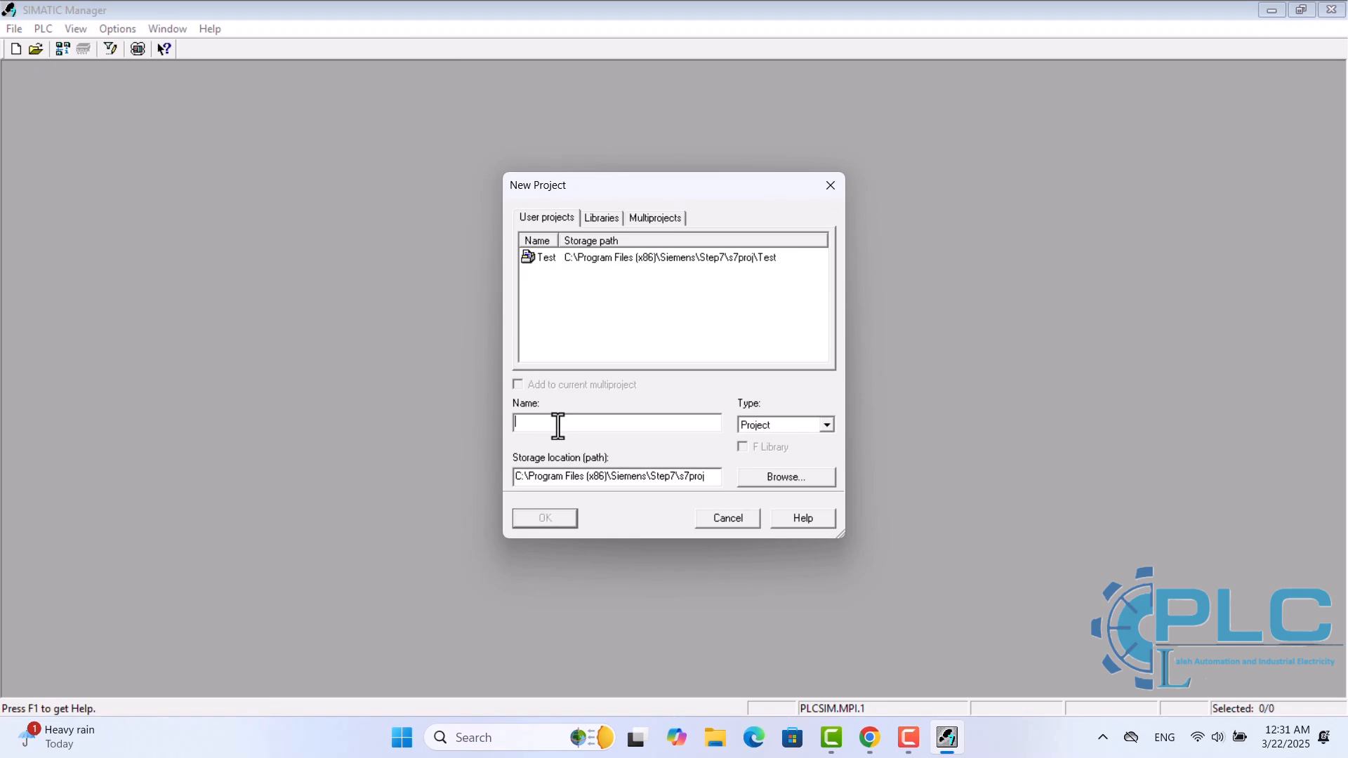
pyautogui.write('Youtube Tutorial')
pyautogui.click(762, 481)
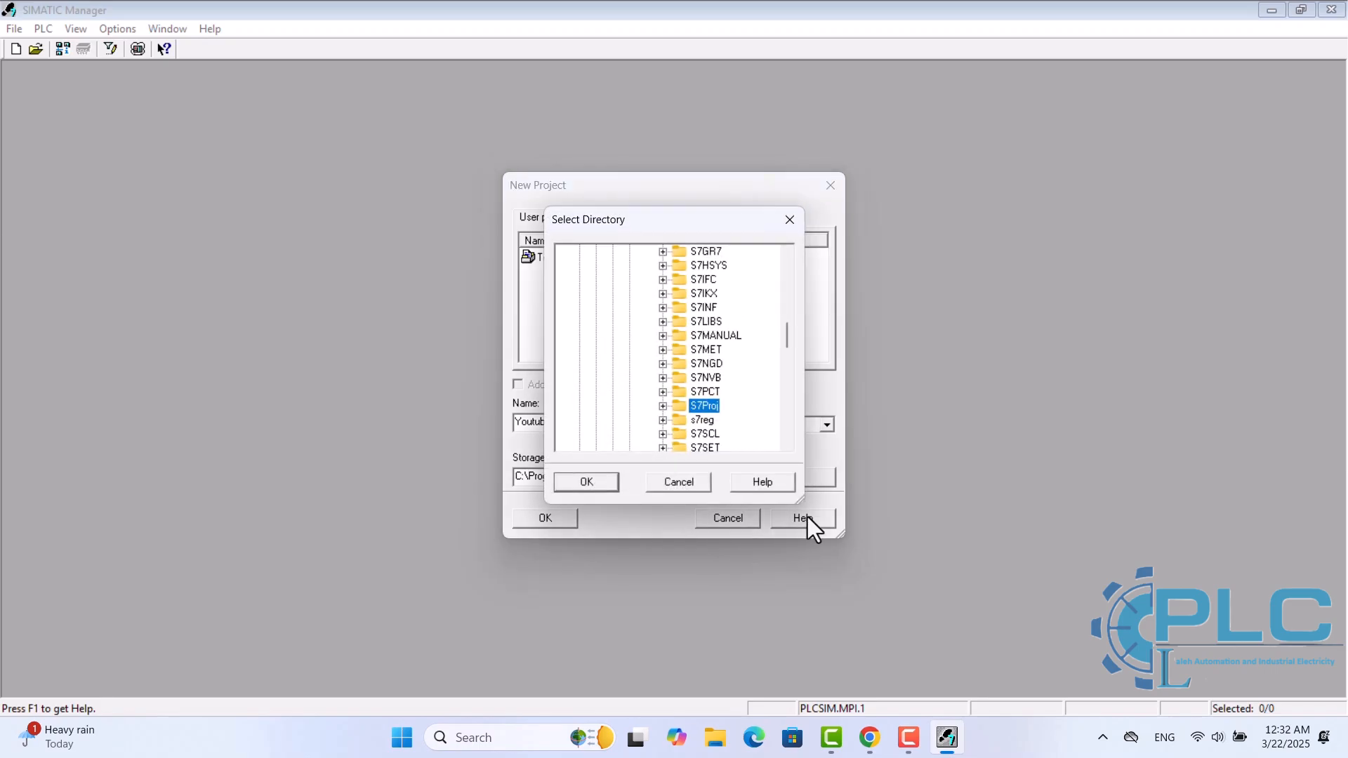
pyautogui.click(682, 482)
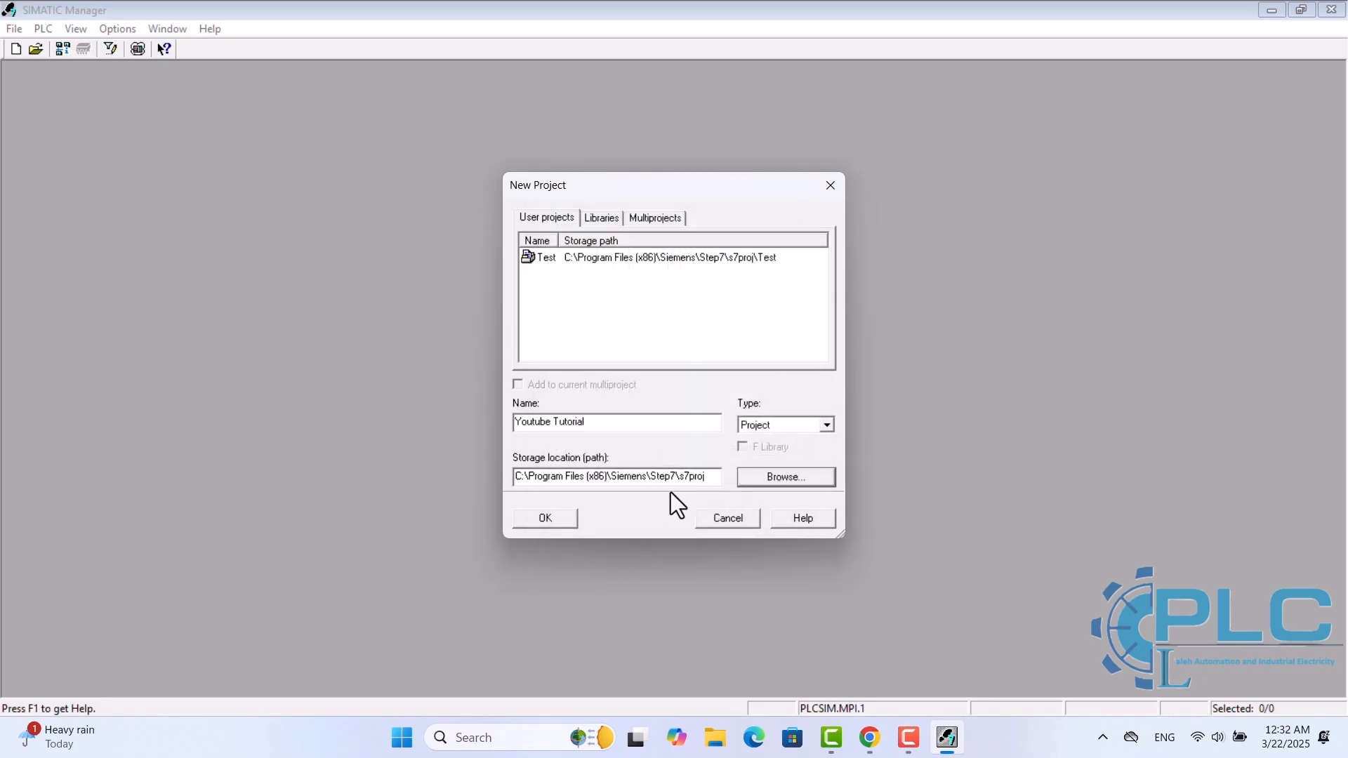
pyautogui.click(557, 515)
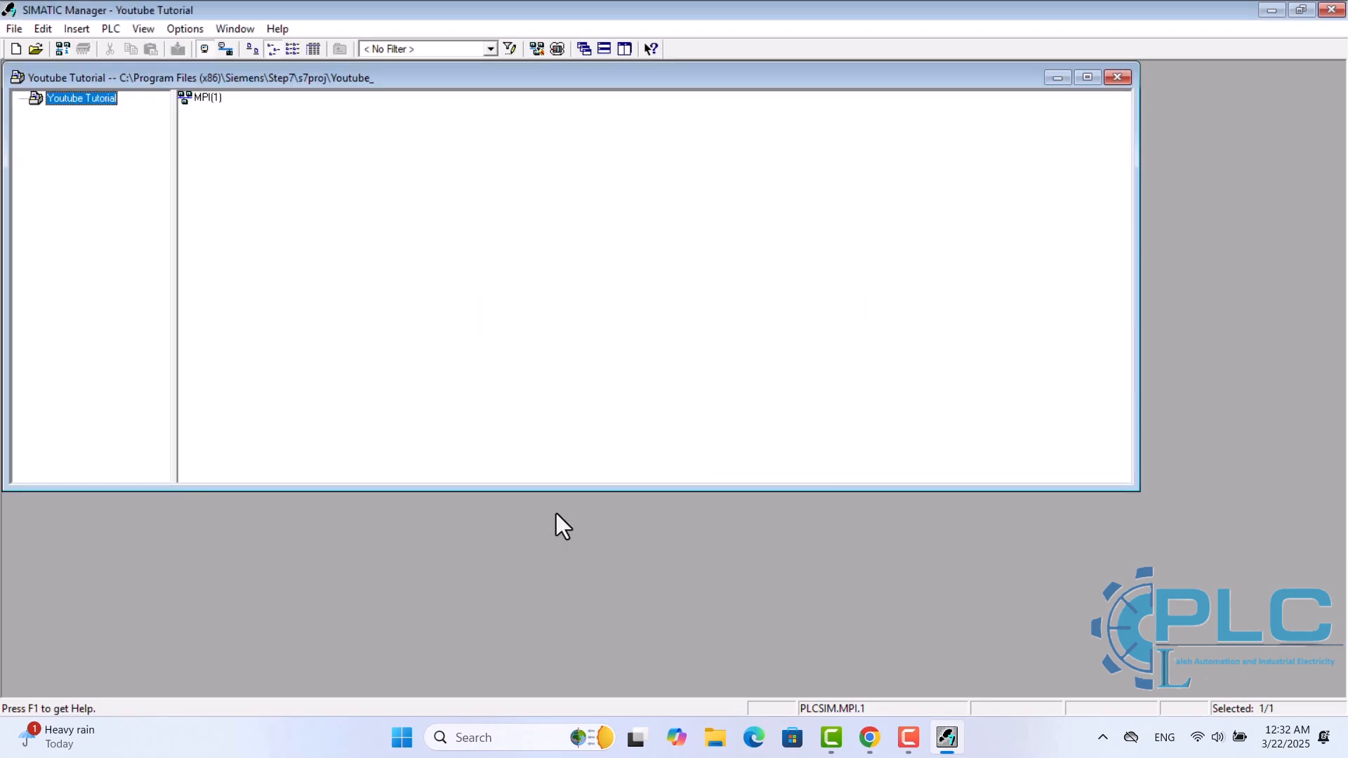
pyautogui.click(1087, 78)
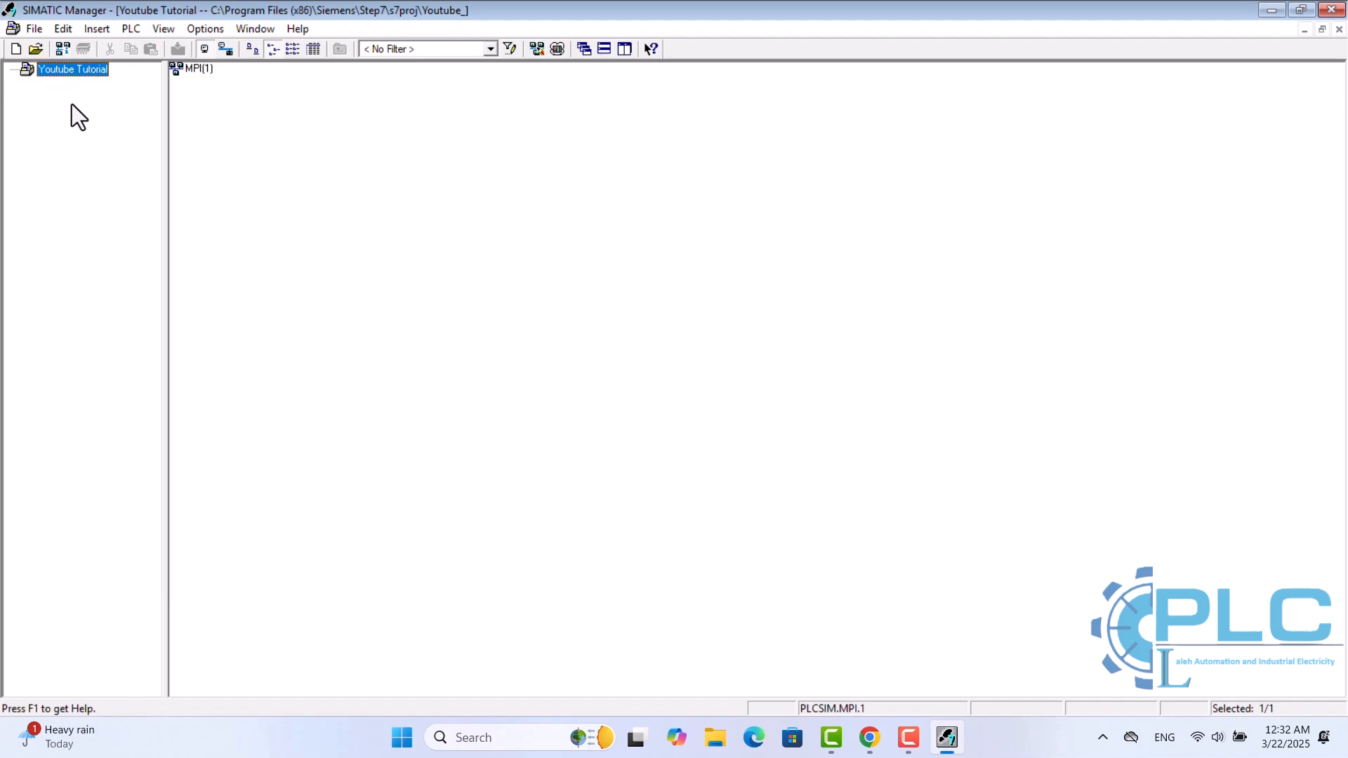
# Insert a SIMATIC 300 station into the Youtube Tutorial project, keeping the default station name.
pyautogui.click(99, 34)
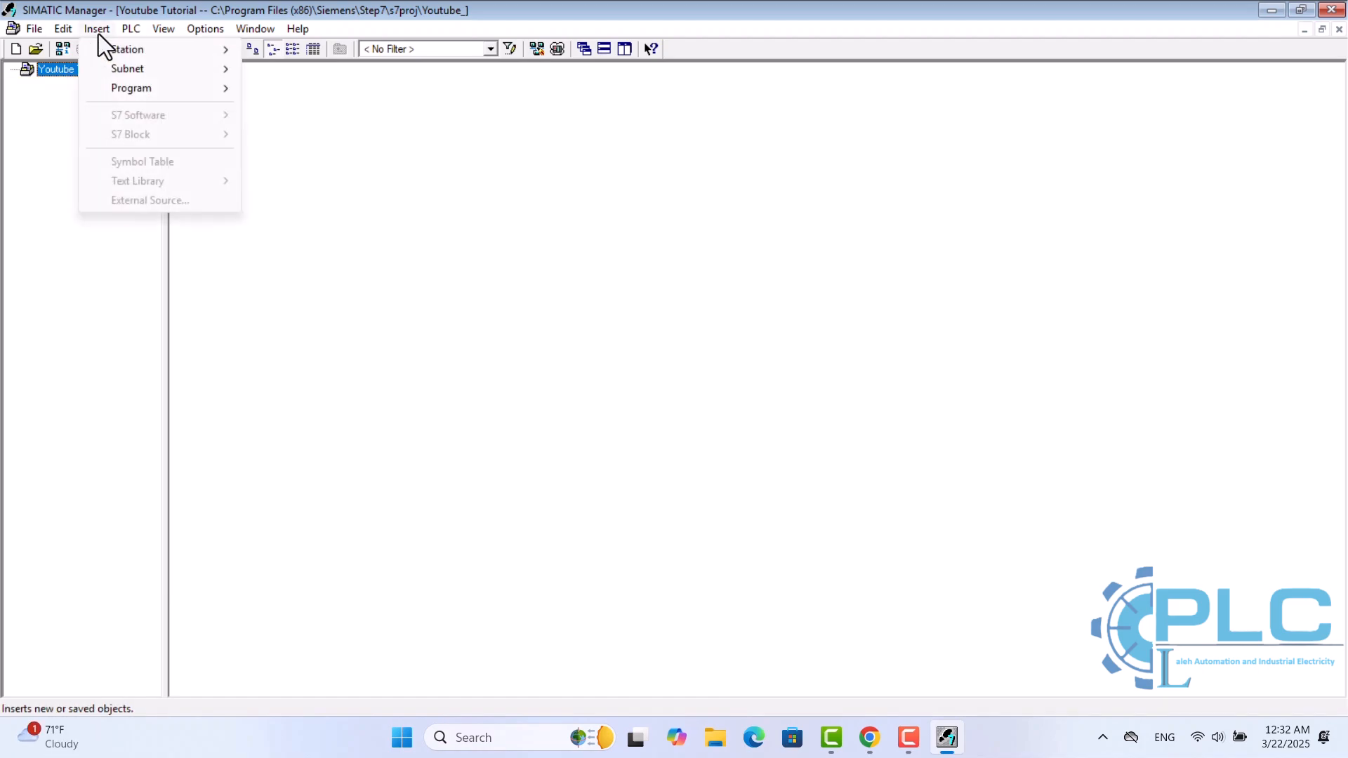
pyautogui.moveTo(123, 49)
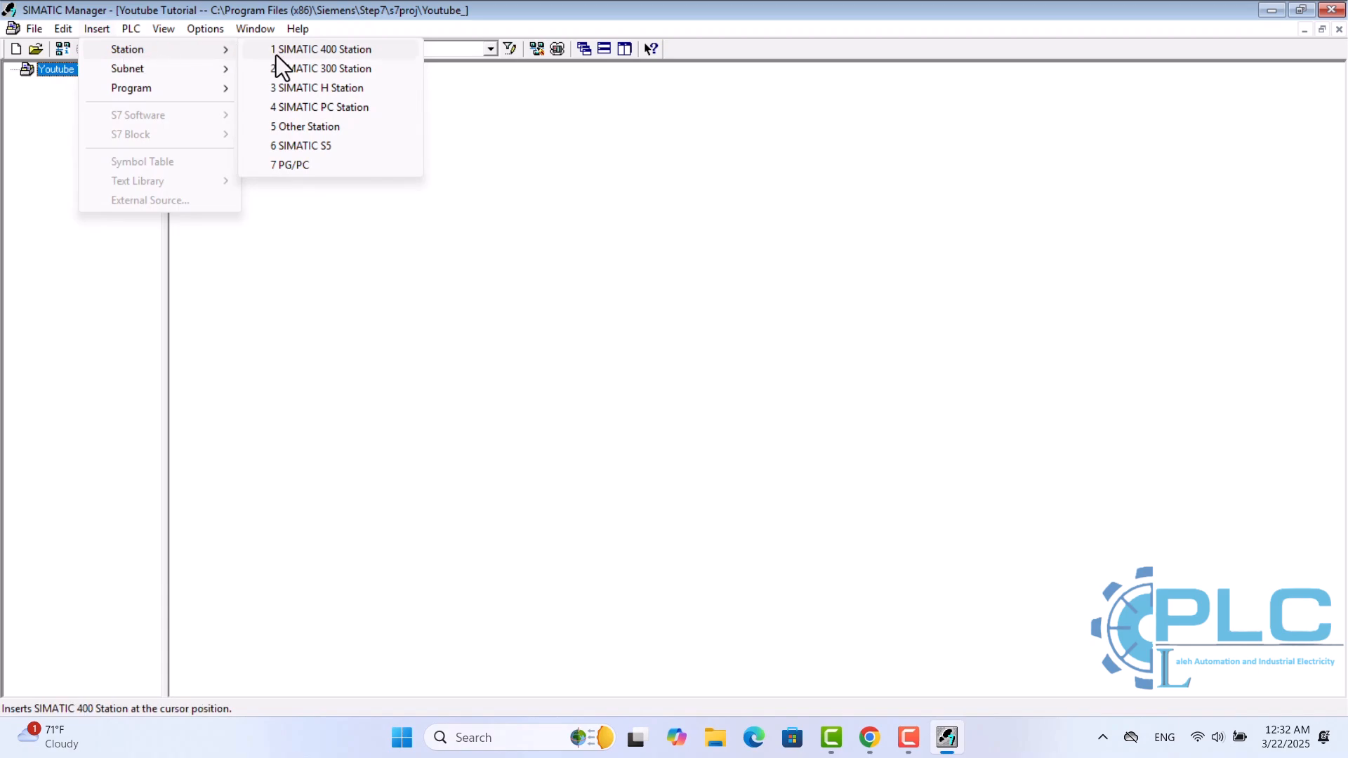
pyautogui.moveTo(214, 85)
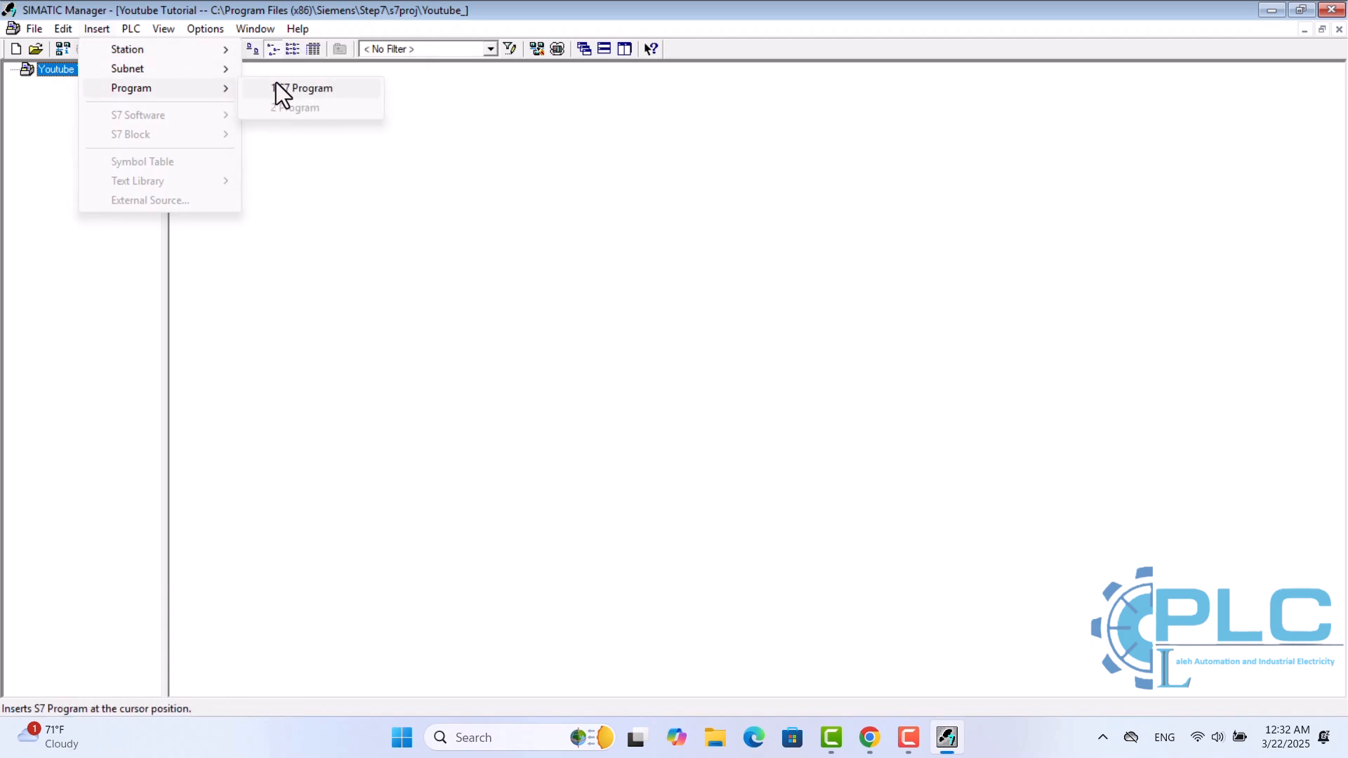
pyautogui.moveTo(209, 55)
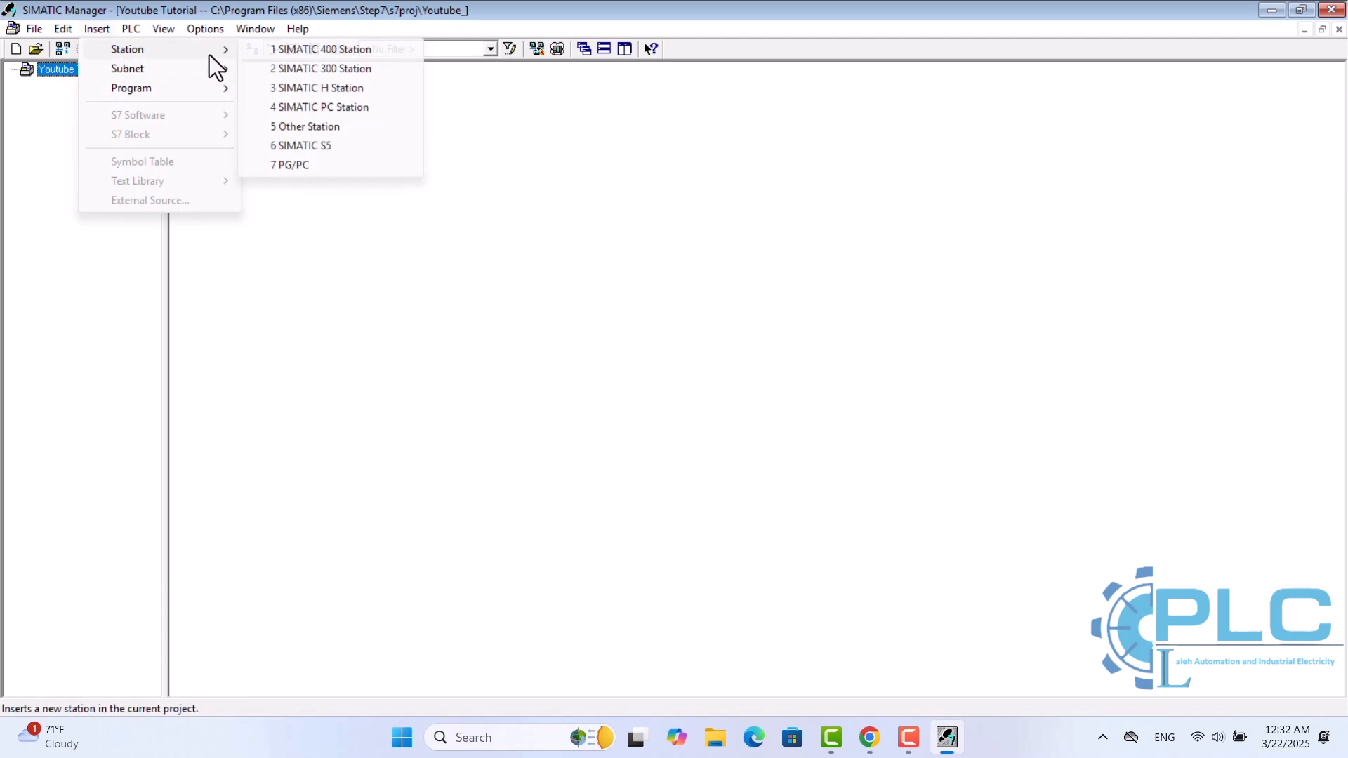
pyautogui.click(302, 70)
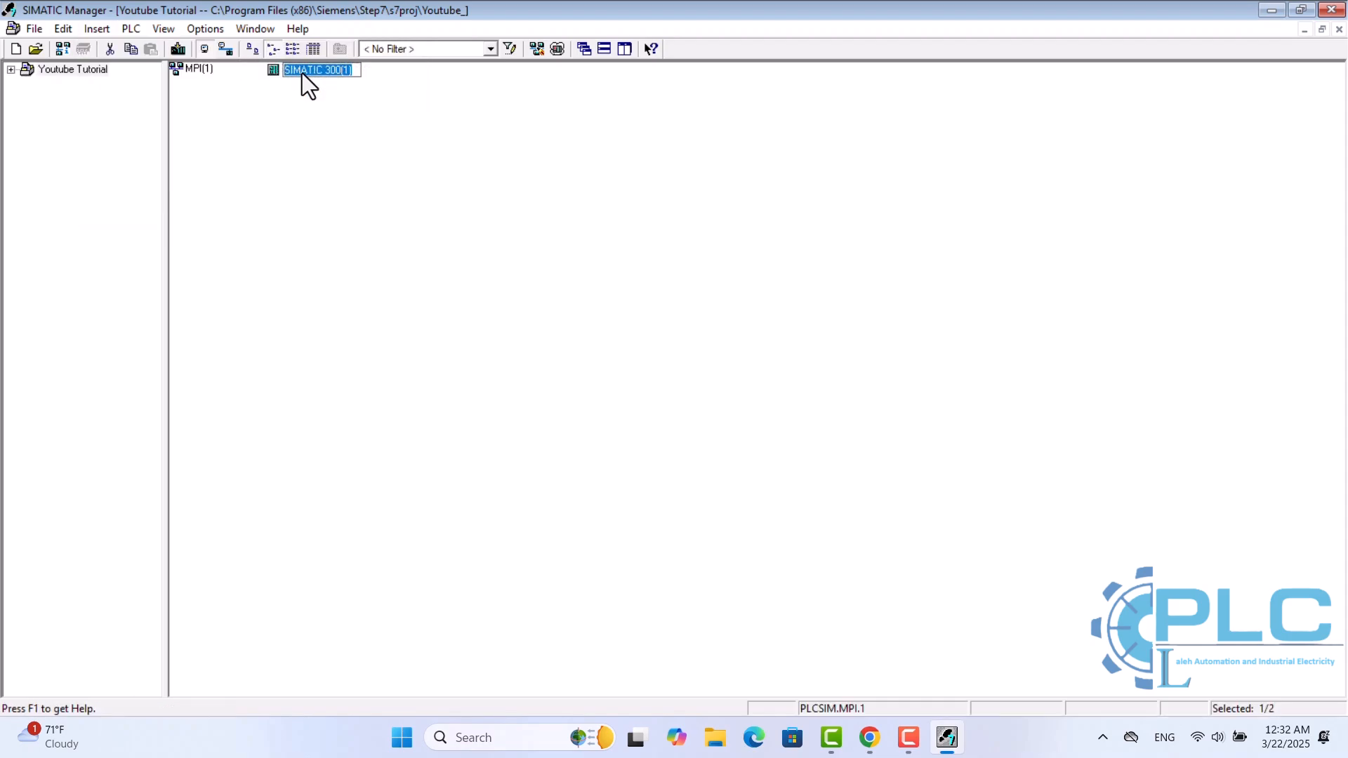
pyautogui.click(263, 96)
pyautogui.click(97, 29)
pyautogui.moveTo(186, 52)
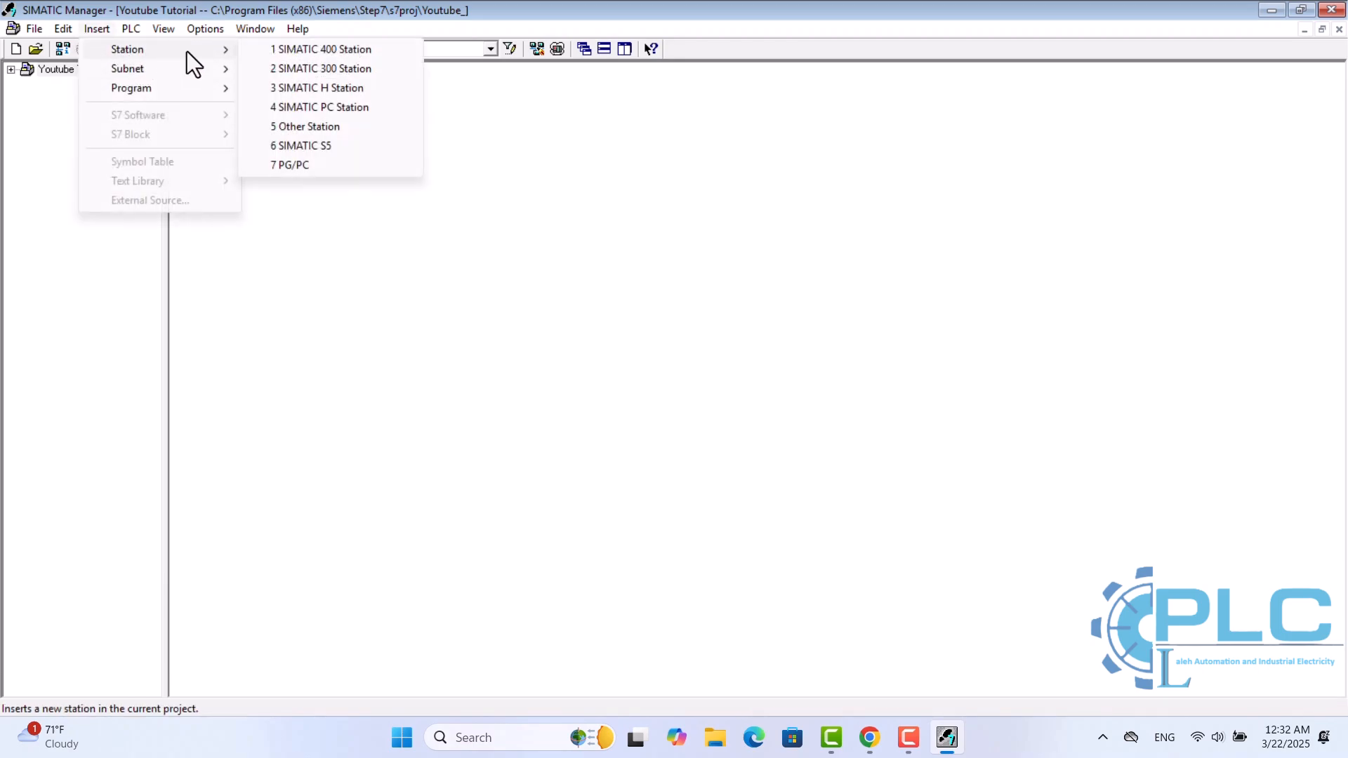
pyautogui.click(304, 69)
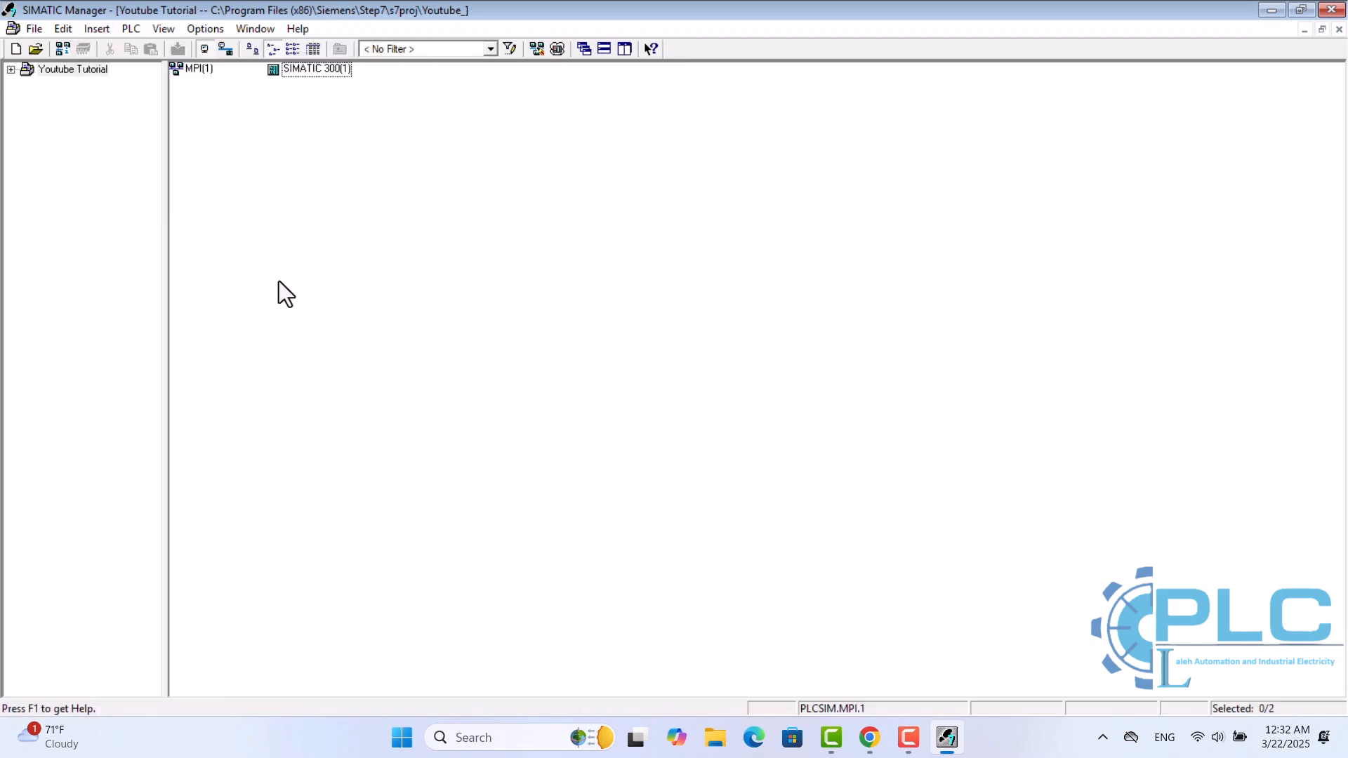
# Expand the project tree and delete the SIMATIC 300 station from the project.
pyautogui.doubleClick(68, 75)
pyautogui.click(111, 87)
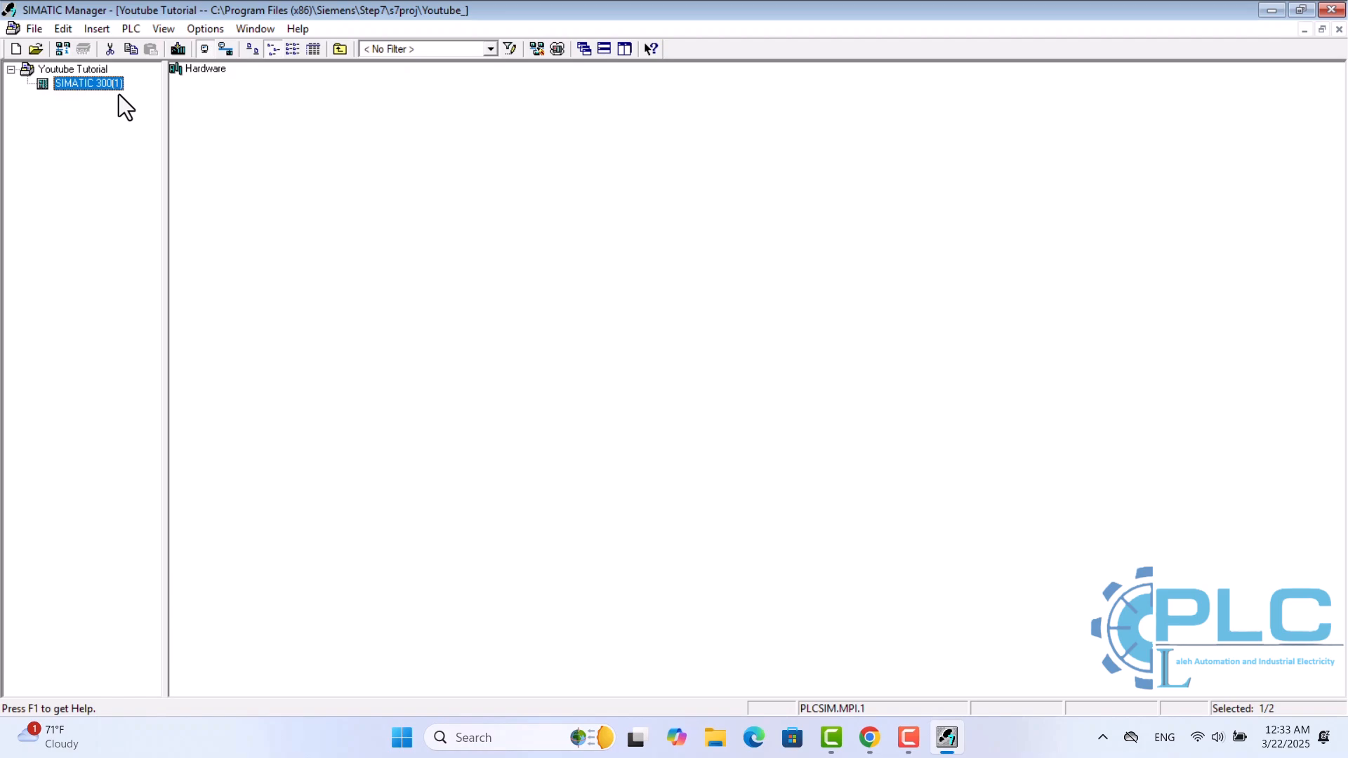
pyautogui.press('Delete')
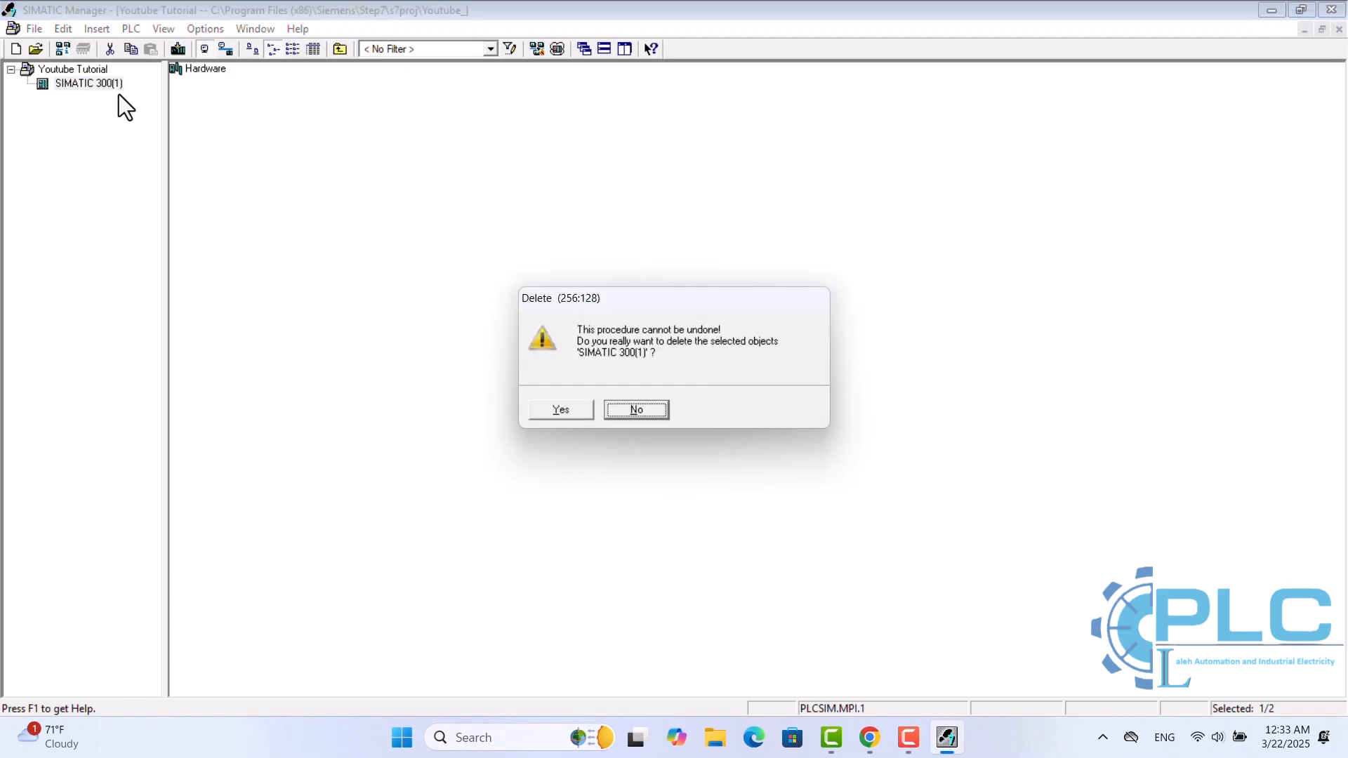
pyautogui.click(549, 413)
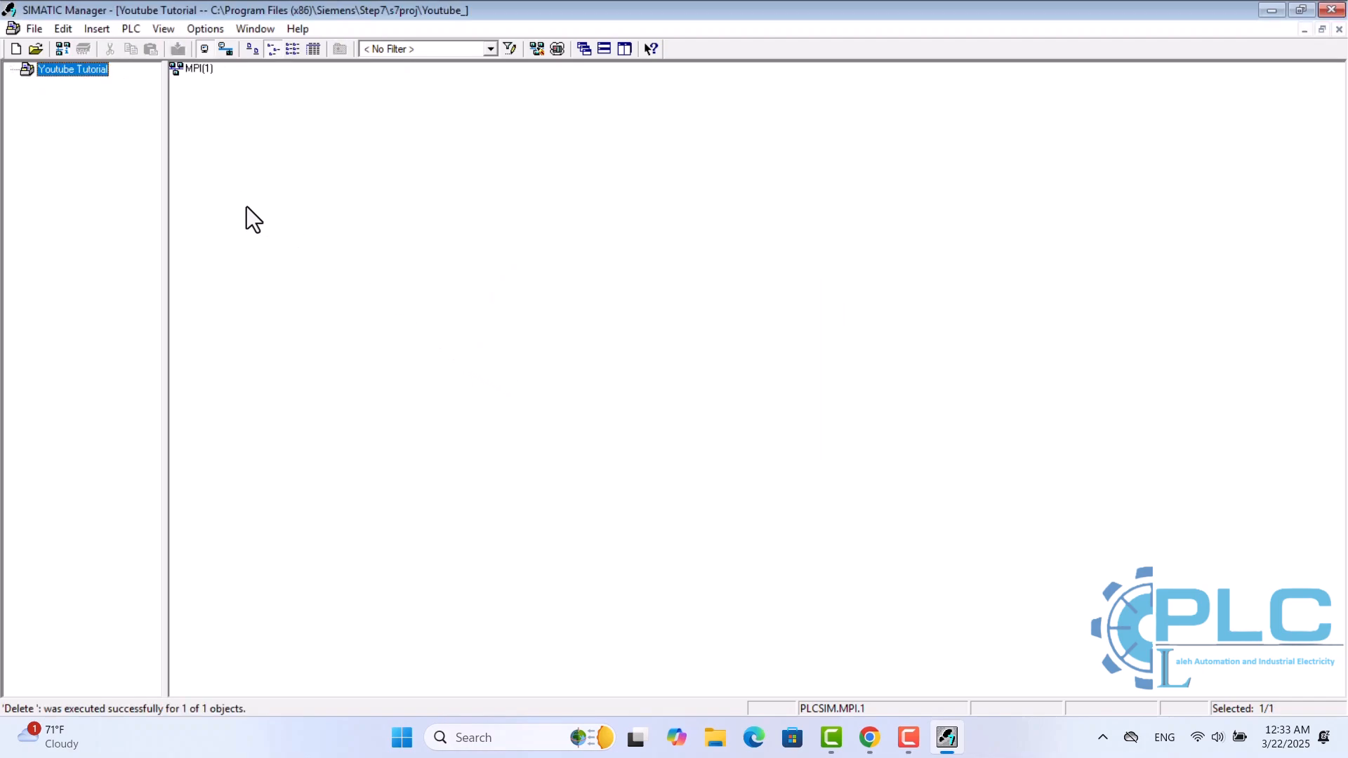
# Insert an S7 Program directly under the project and open its Blocks folder to inspect the OB1 block.
pyautogui.click(97, 29)
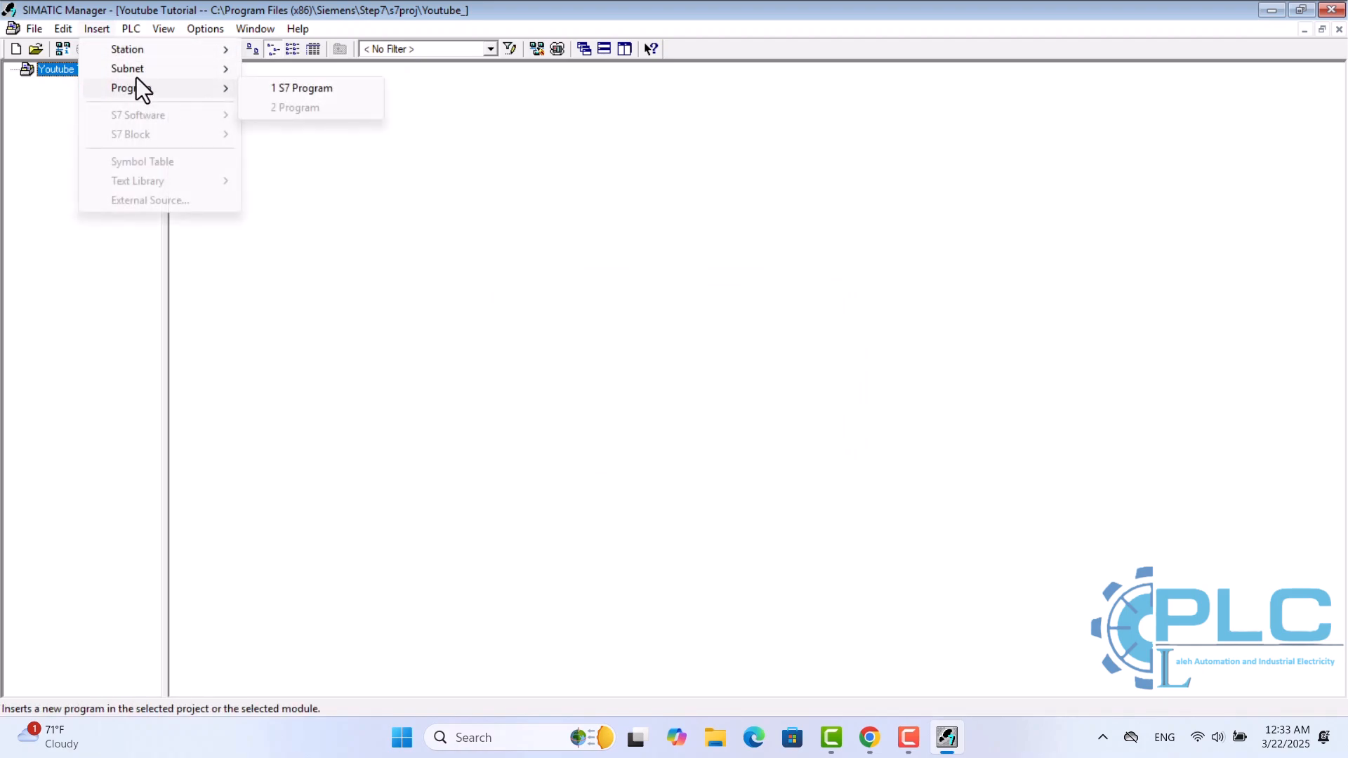
pyautogui.moveTo(150, 91)
pyautogui.click(290, 85)
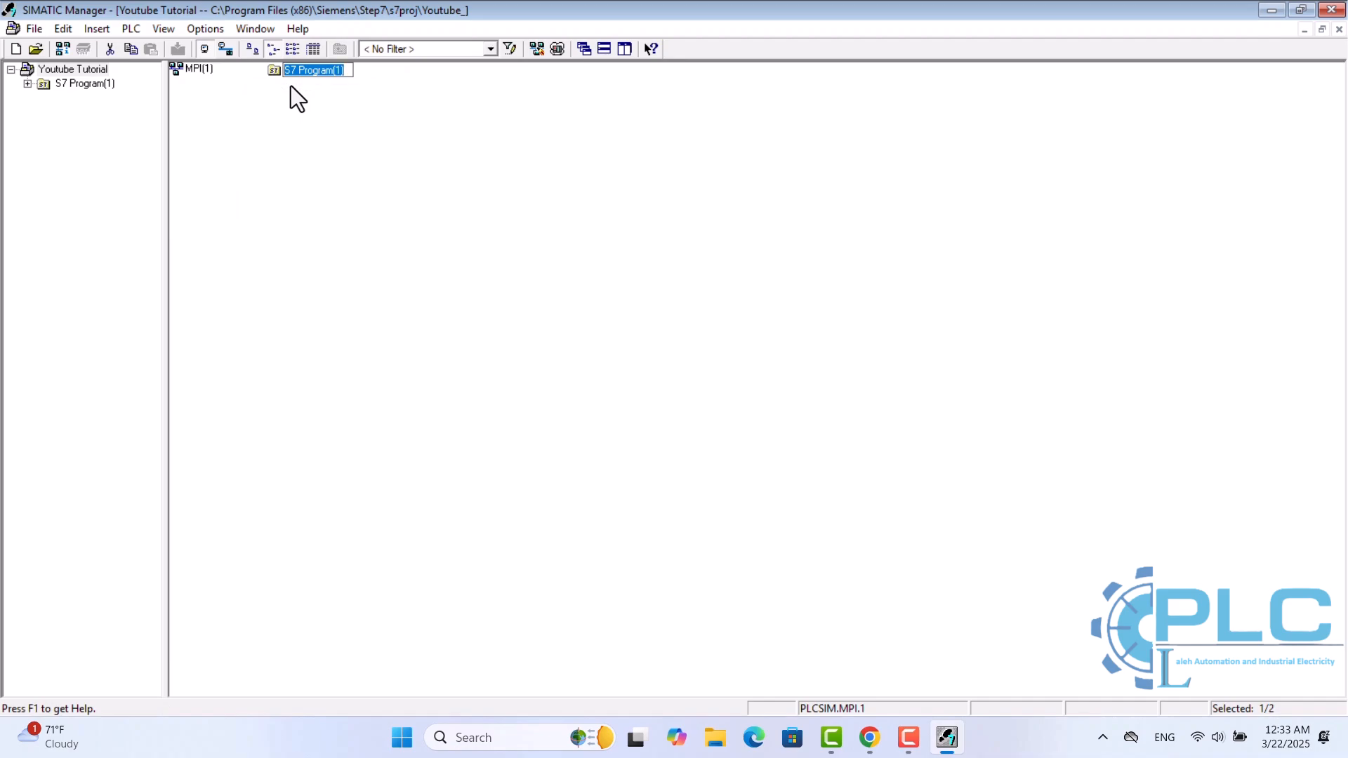
pyautogui.click(211, 97)
pyautogui.click(27, 85)
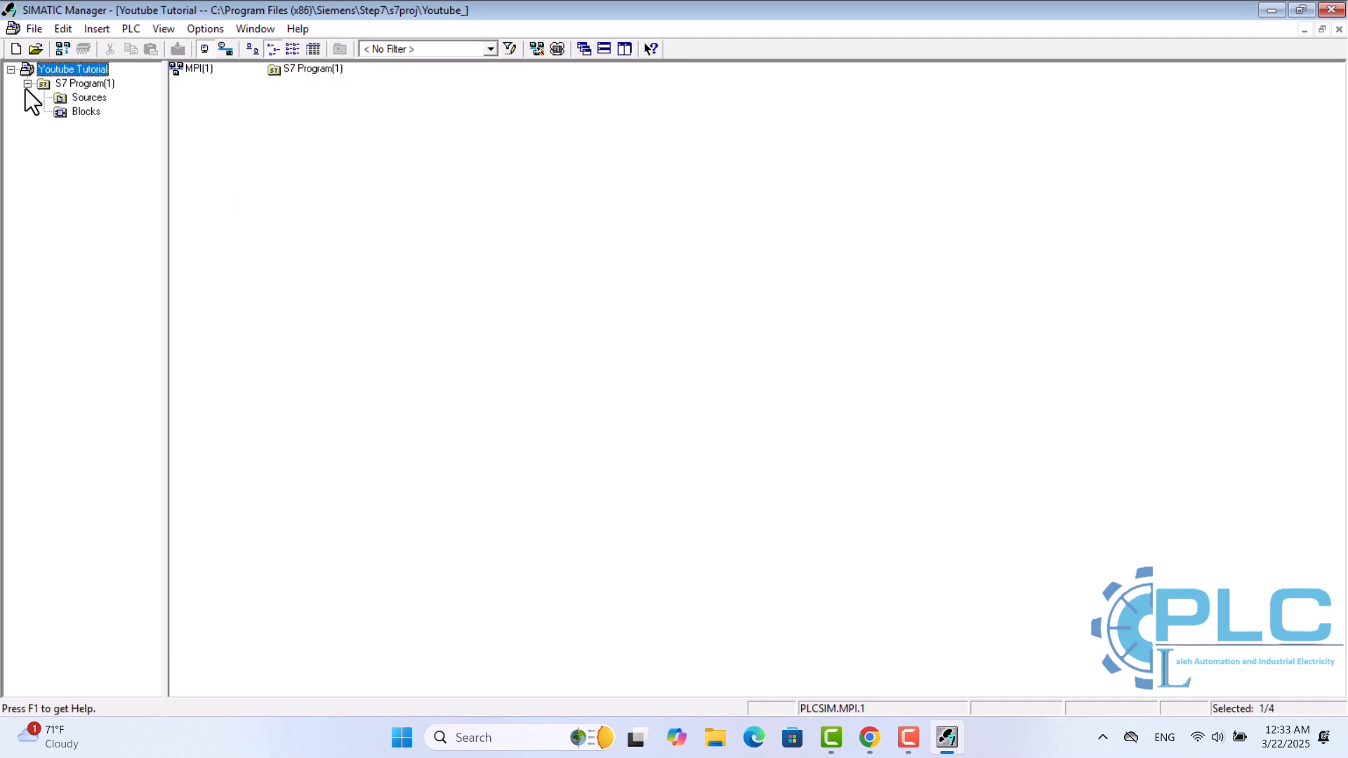
pyautogui.click(78, 111)
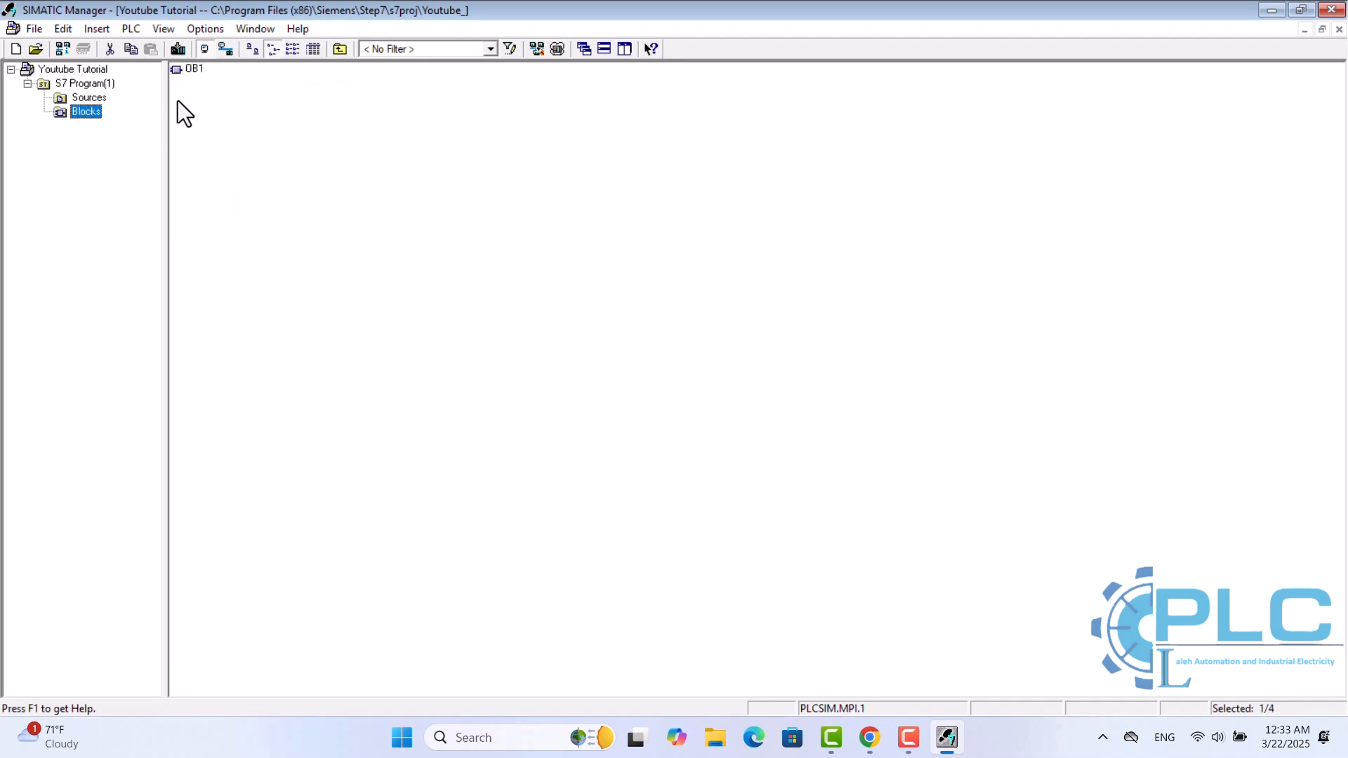
pyautogui.click(189, 73)
# Delete the S7 Program from the Youtube Tutorial project.
pyautogui.click(62, 89)
pyautogui.press('Delete')
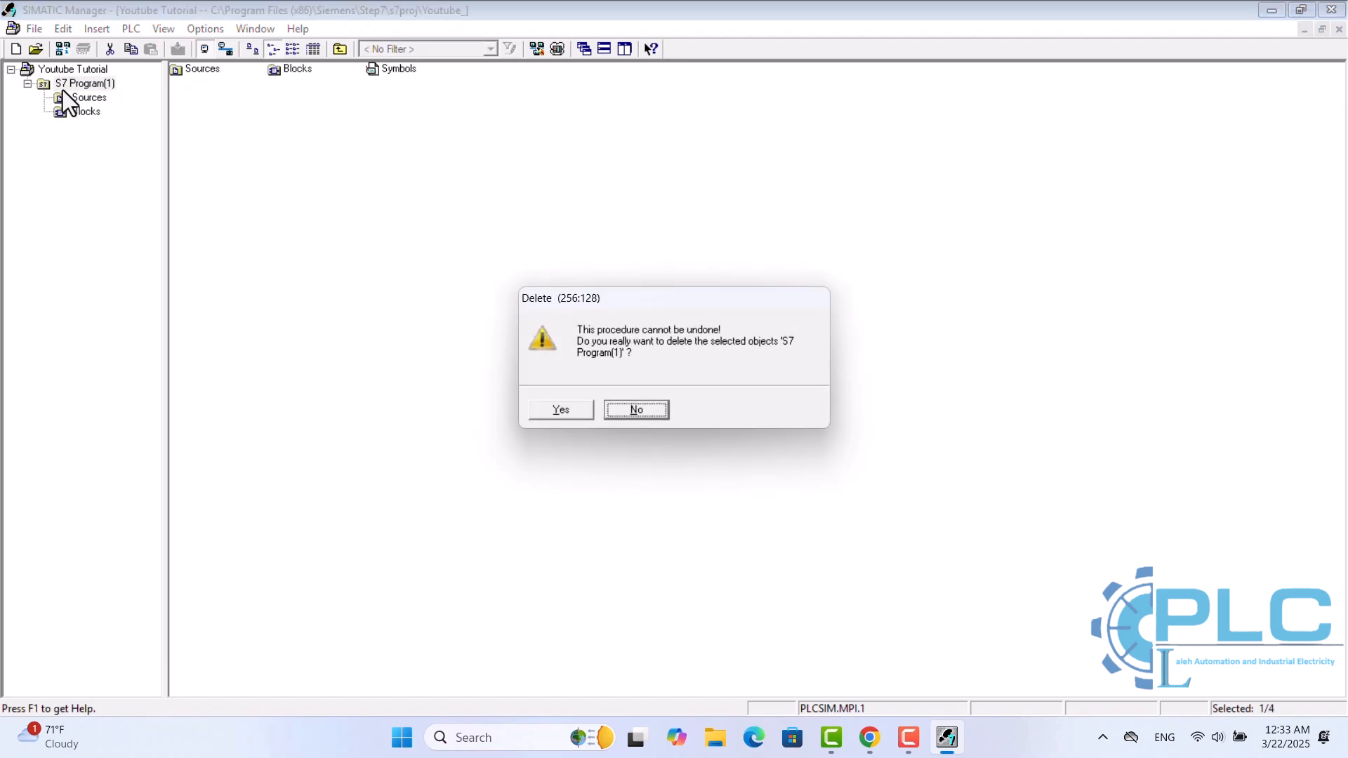
pyautogui.click(583, 404)
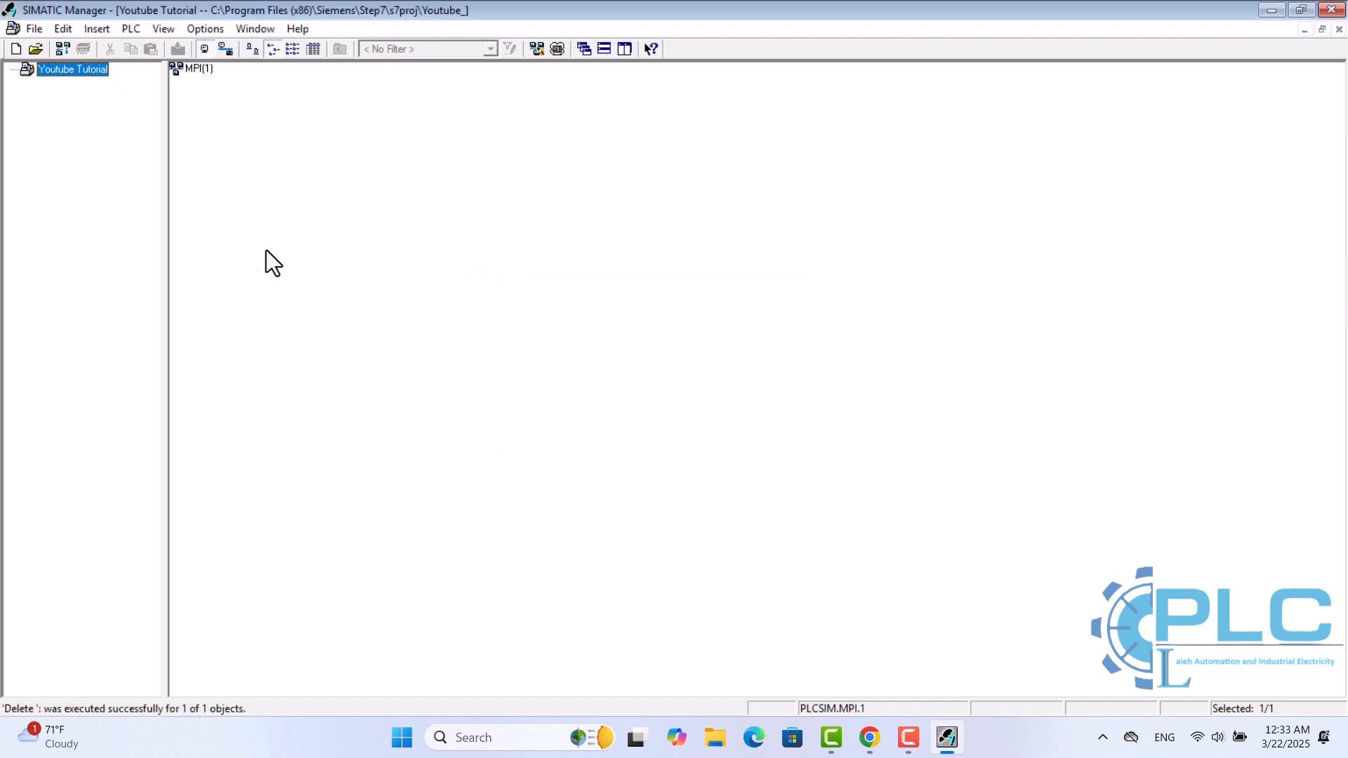
# Insert a SIMATIC 300 station into the project and open its hardware configuration in HW Config.
pyautogui.click(84, 32)
pyautogui.moveTo(150, 55)
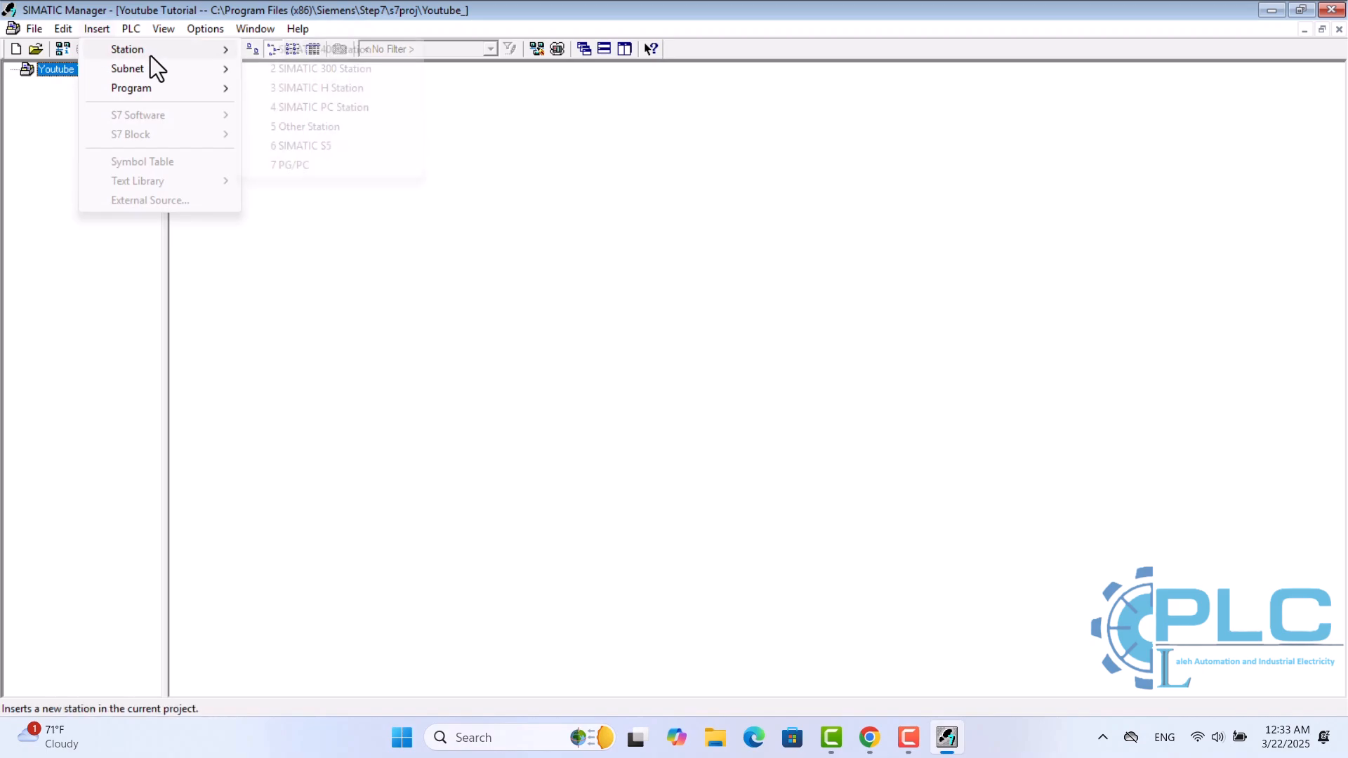
pyautogui.click(297, 71)
pyautogui.doubleClick(278, 73)
pyautogui.click(205, 70)
pyautogui.doubleClick(205, 71)
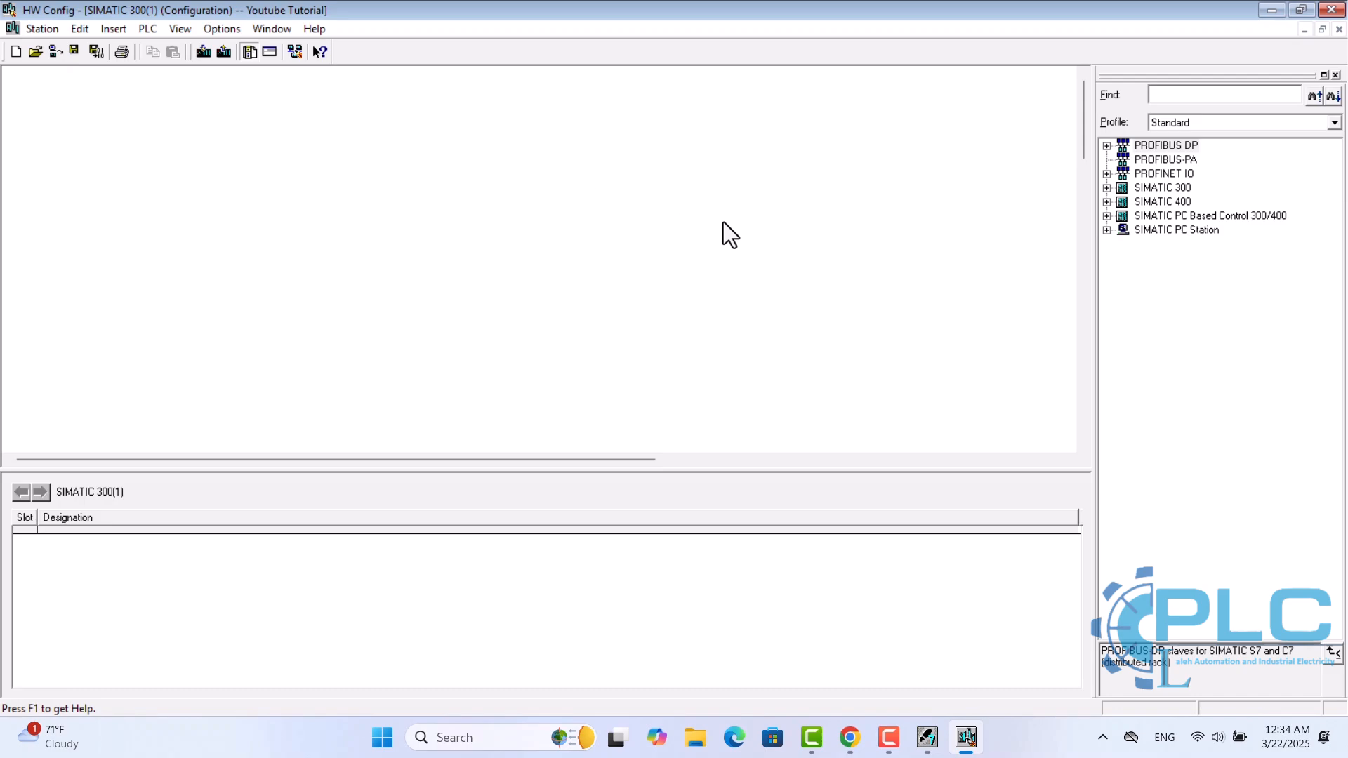
# Examine the SIMATIC 300 hardware catalog, checking the SM-300, RACK-300, PS-300, IM-300, FM-300, CPU-300 and CP-300 module folders.
pyautogui.click(1107, 189)
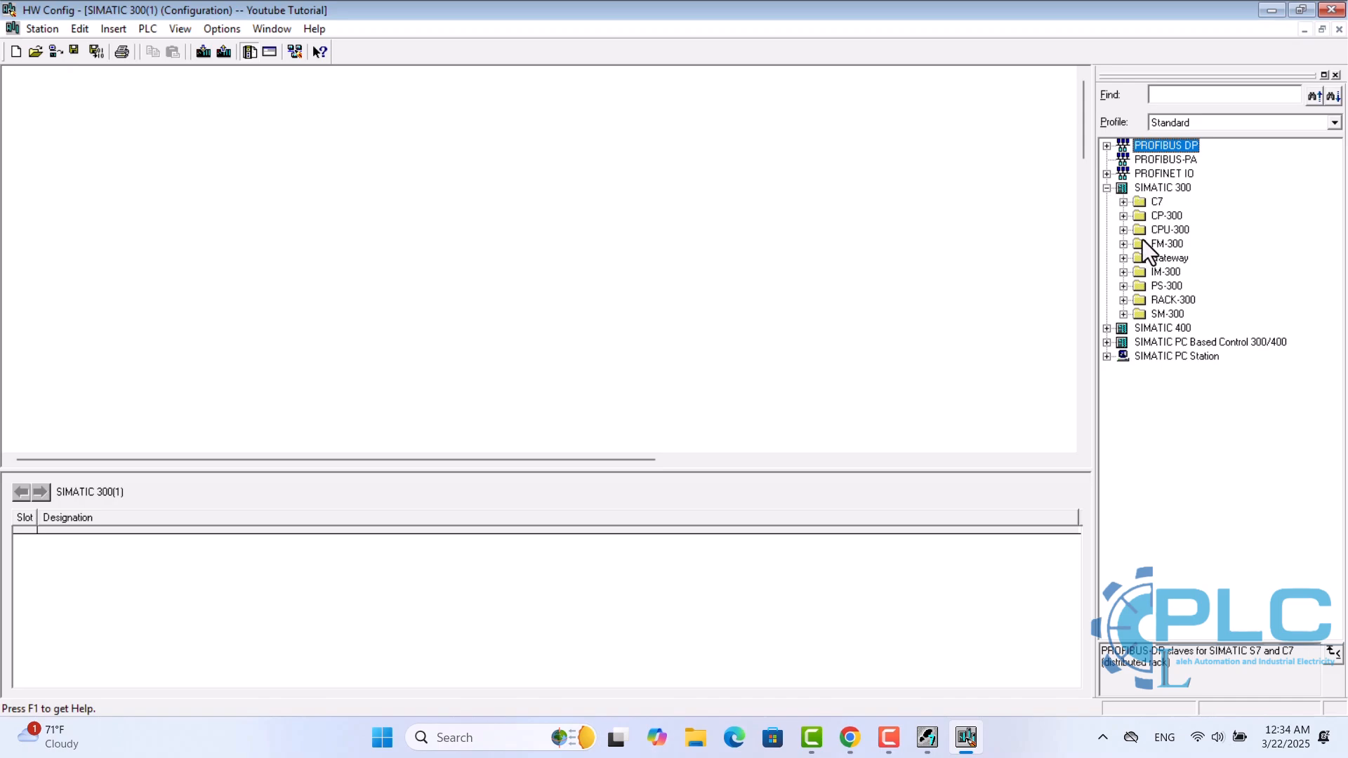
pyautogui.click(1124, 314)
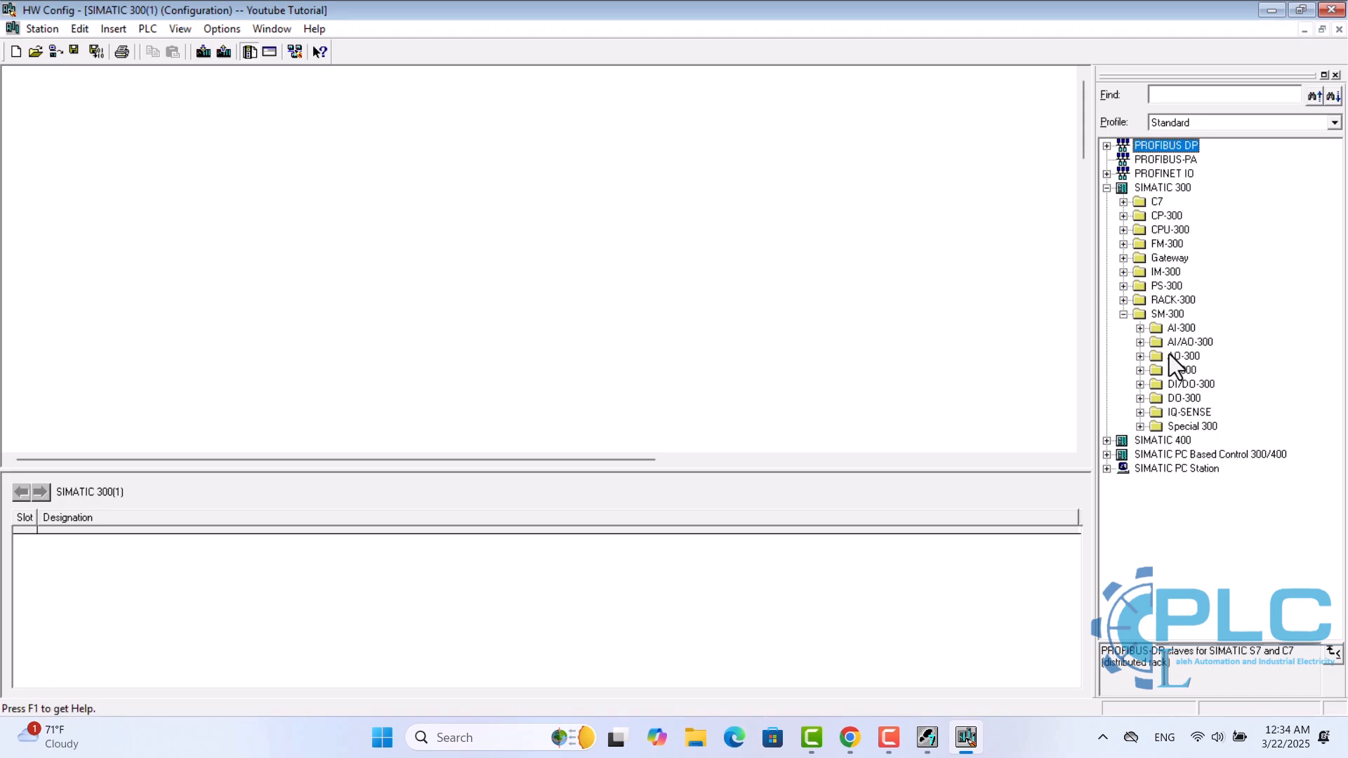
pyautogui.click(1125, 314)
pyautogui.click(1122, 300)
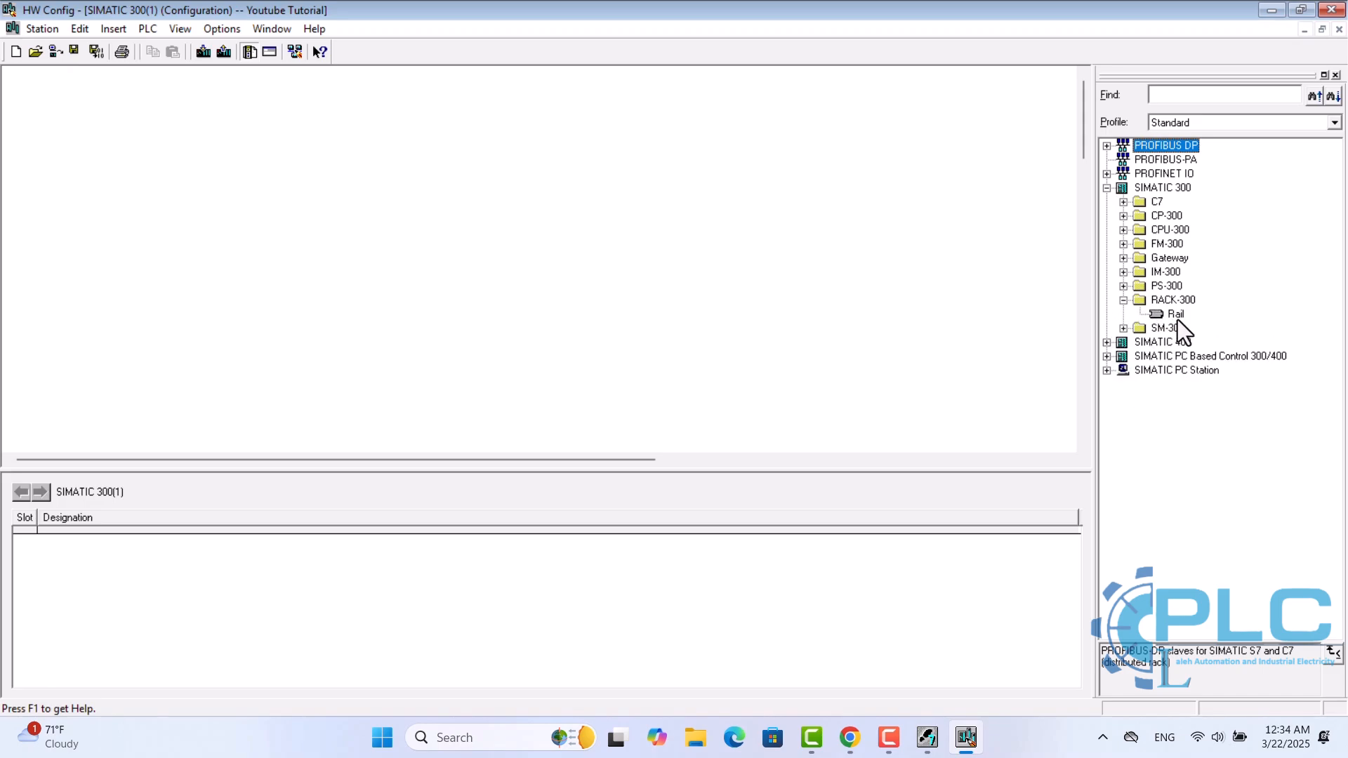
pyautogui.click(1123, 301)
pyautogui.click(1123, 286)
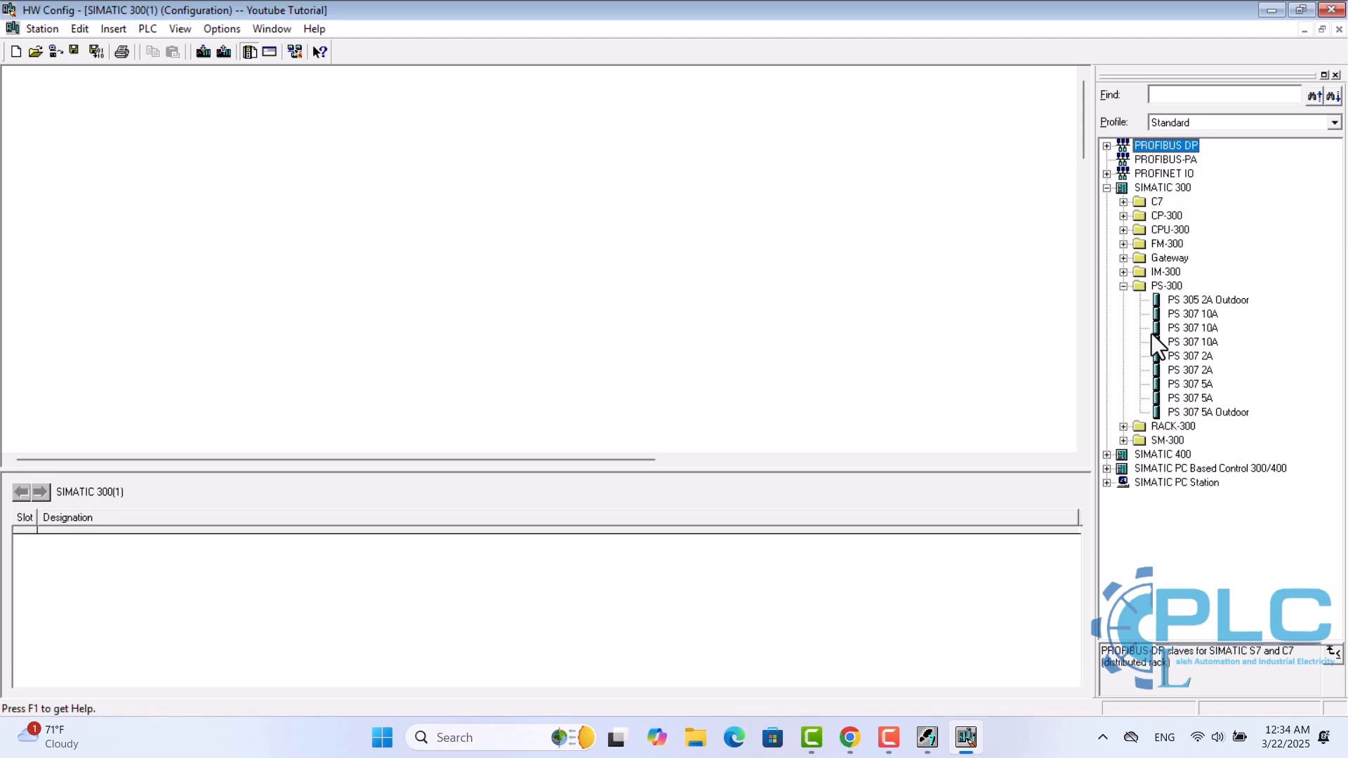
pyautogui.click(1124, 285)
pyautogui.click(1123, 272)
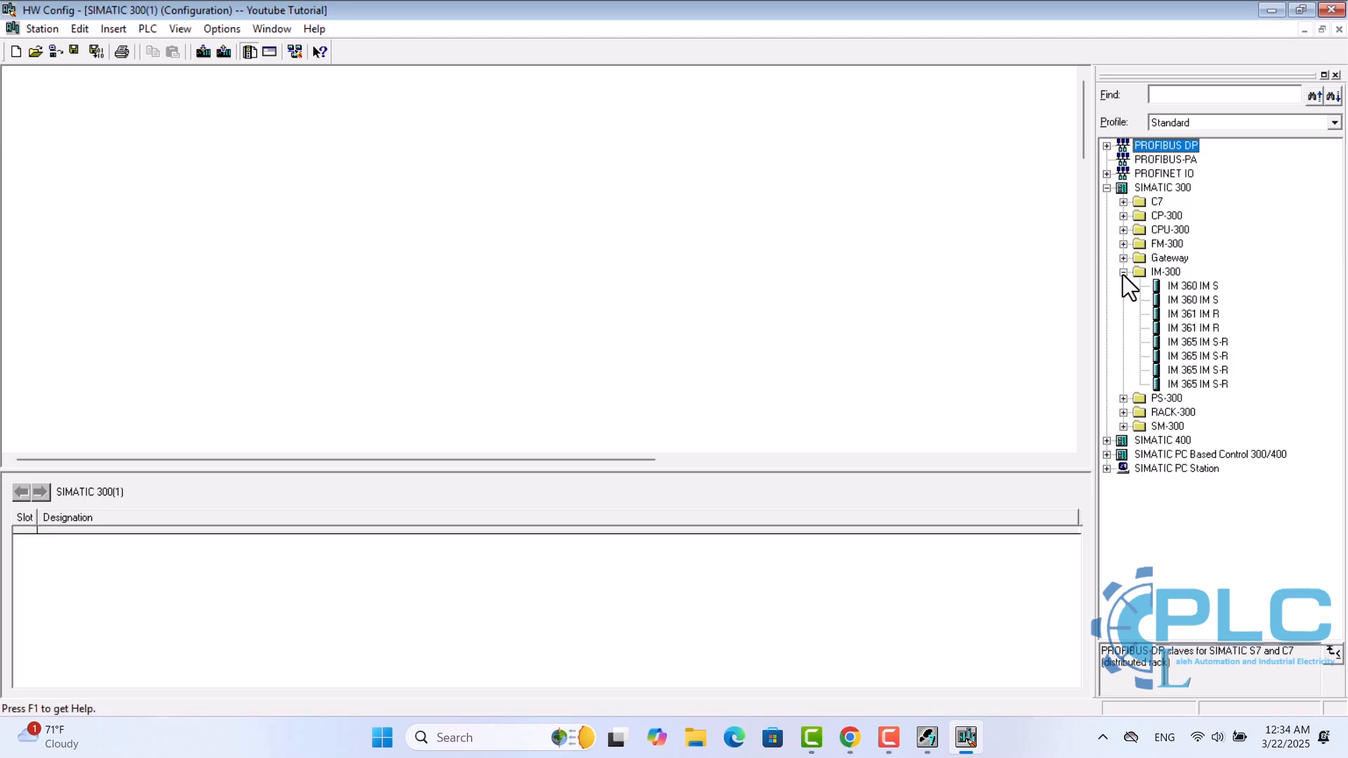
pyautogui.click(1123, 273)
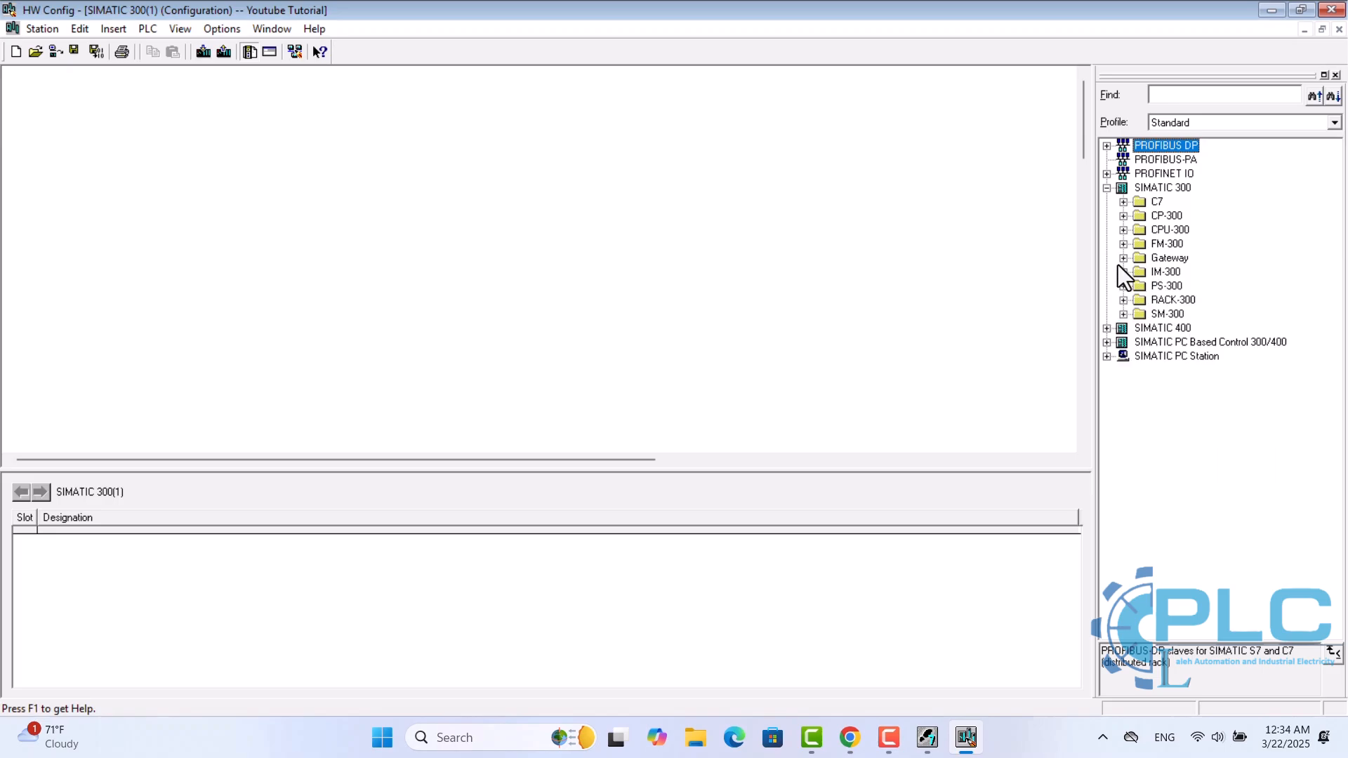
pyautogui.click(1124, 244)
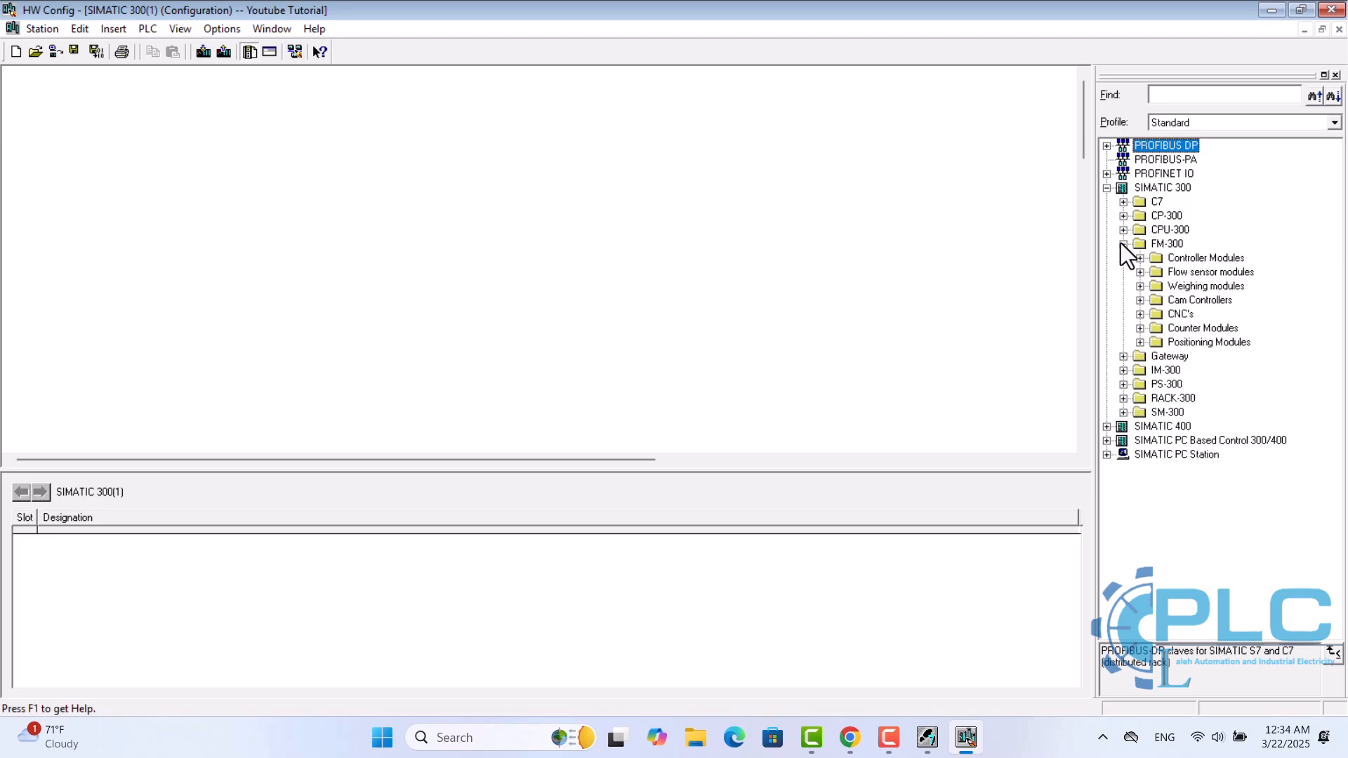
pyautogui.click(1124, 244)
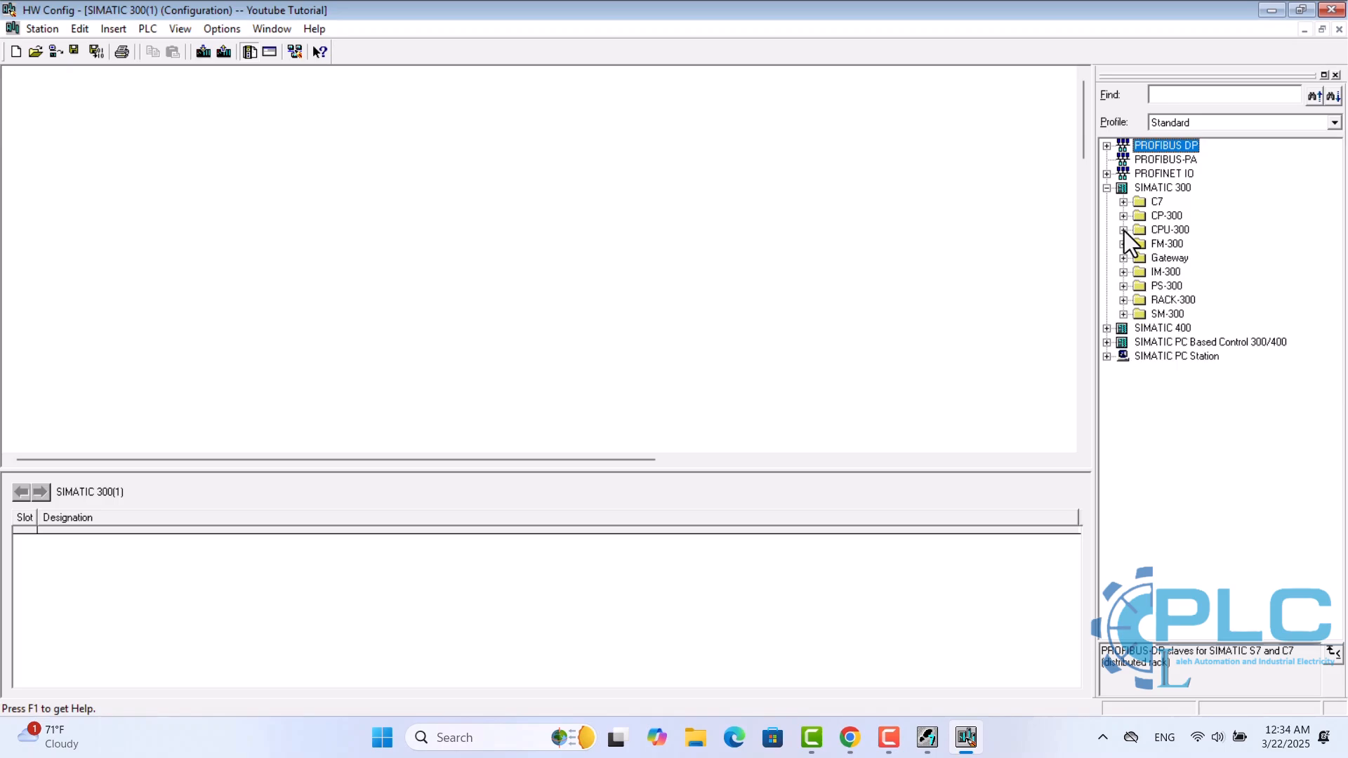
pyautogui.click(1123, 231)
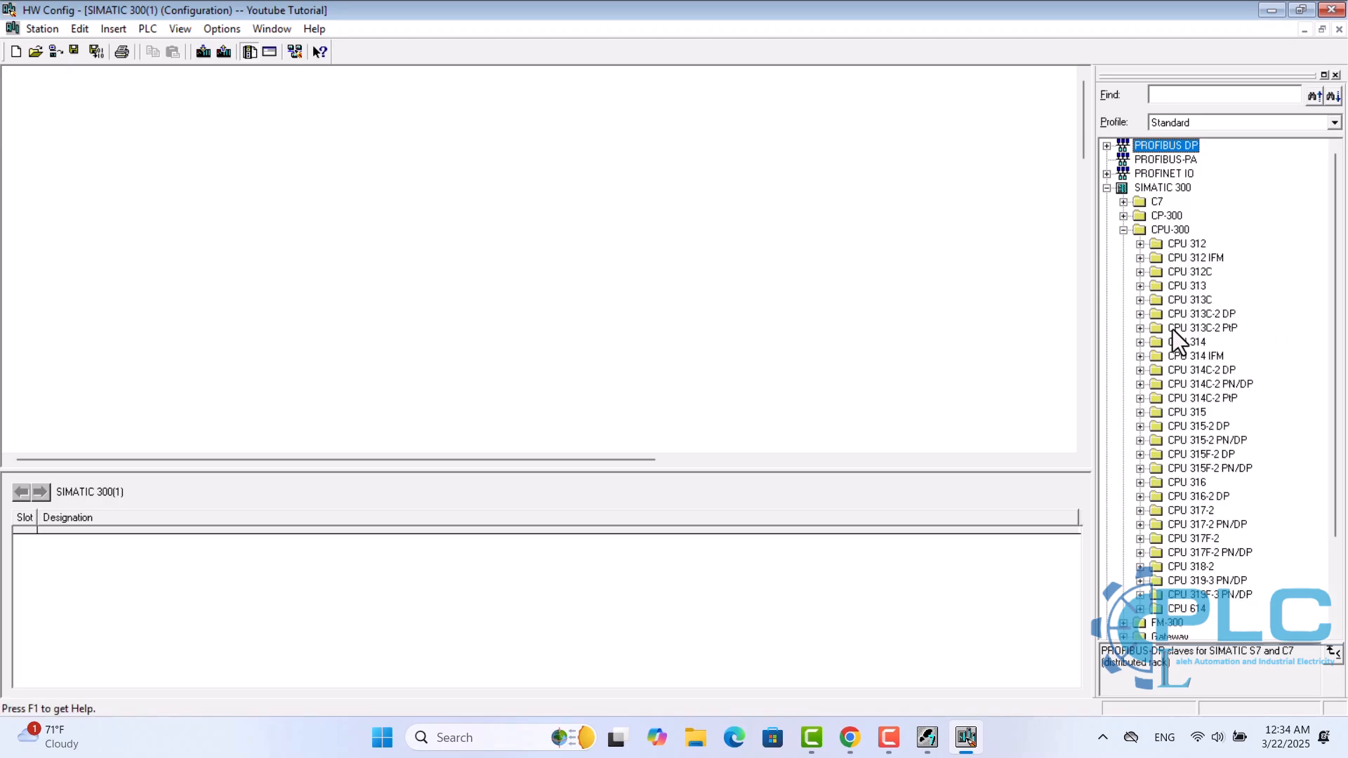
pyautogui.click(1123, 230)
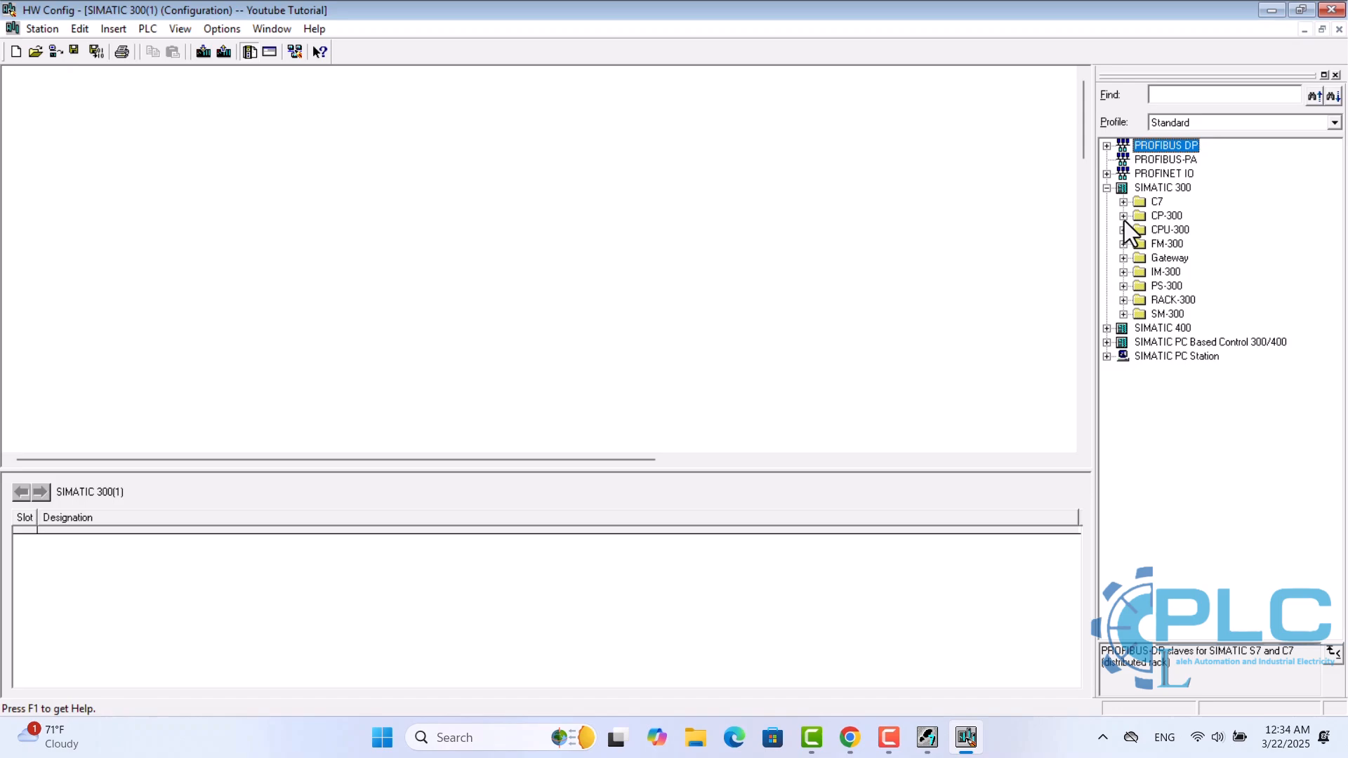
pyautogui.click(1123, 216)
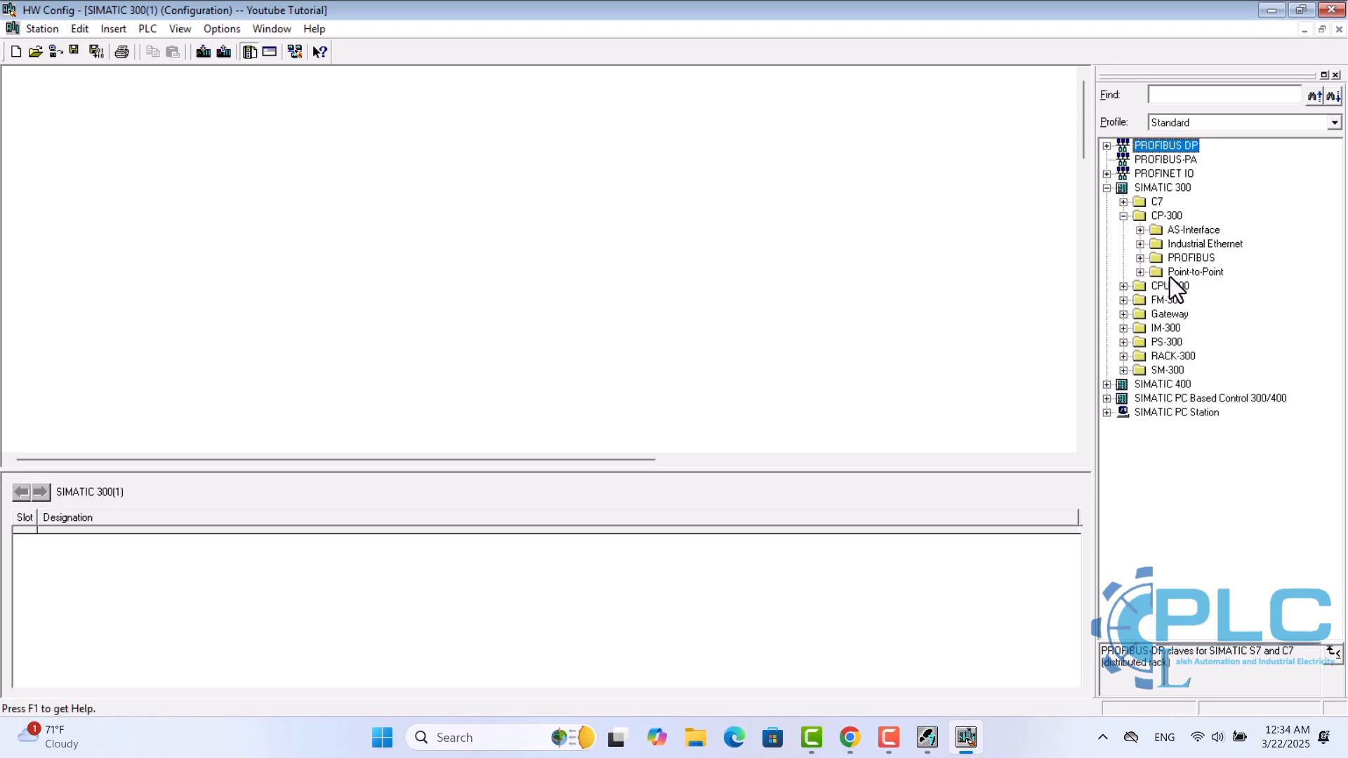
pyautogui.click(1124, 217)
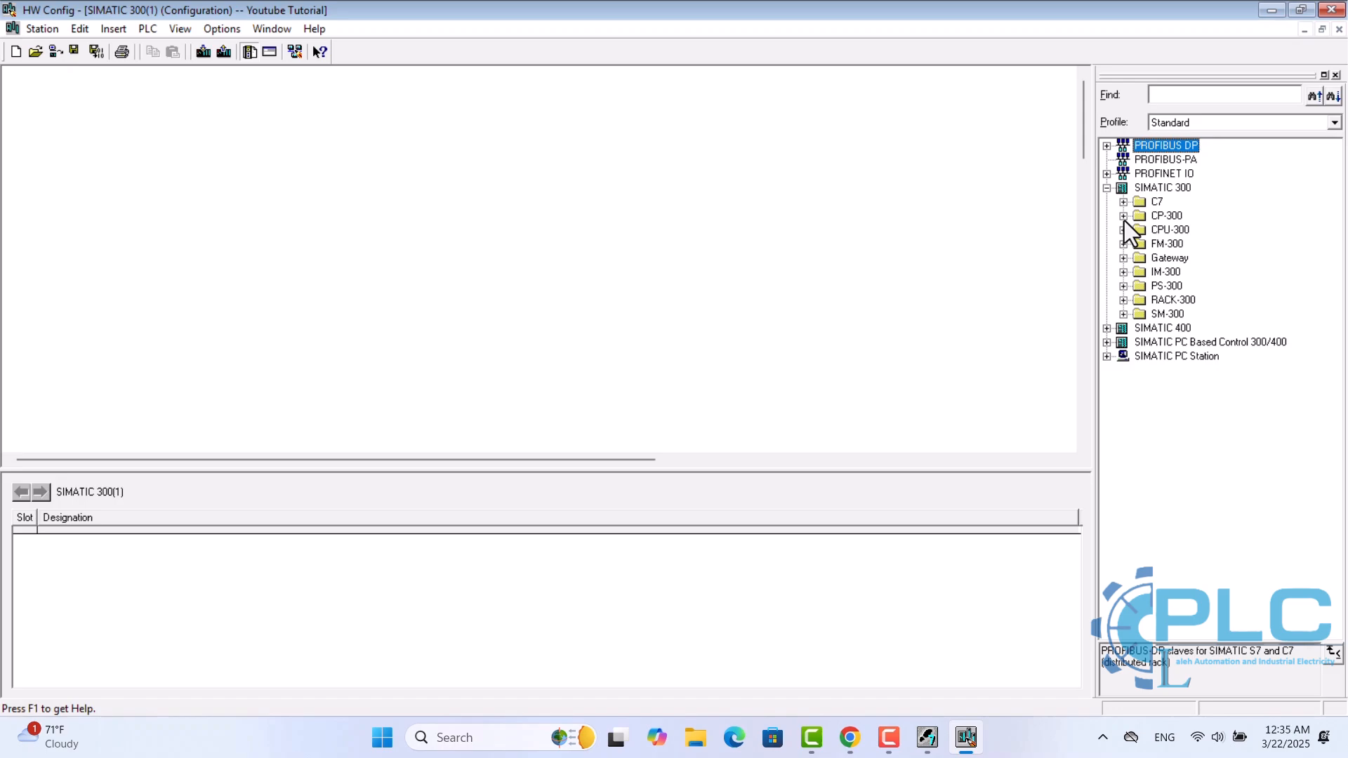
# Add a Rail from the RACK-300 catalog folder to the empty station configuration.
pyautogui.click(1125, 300)
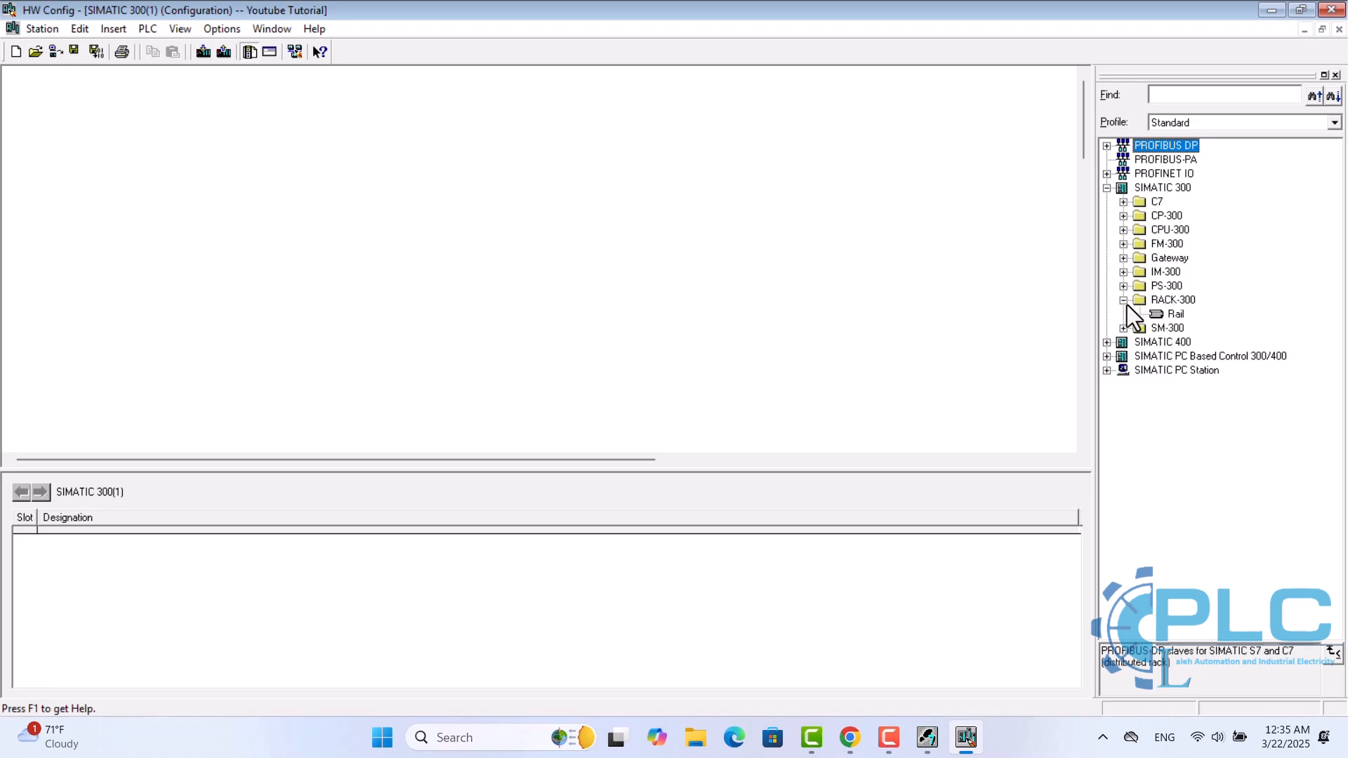
pyautogui.click(1172, 314)
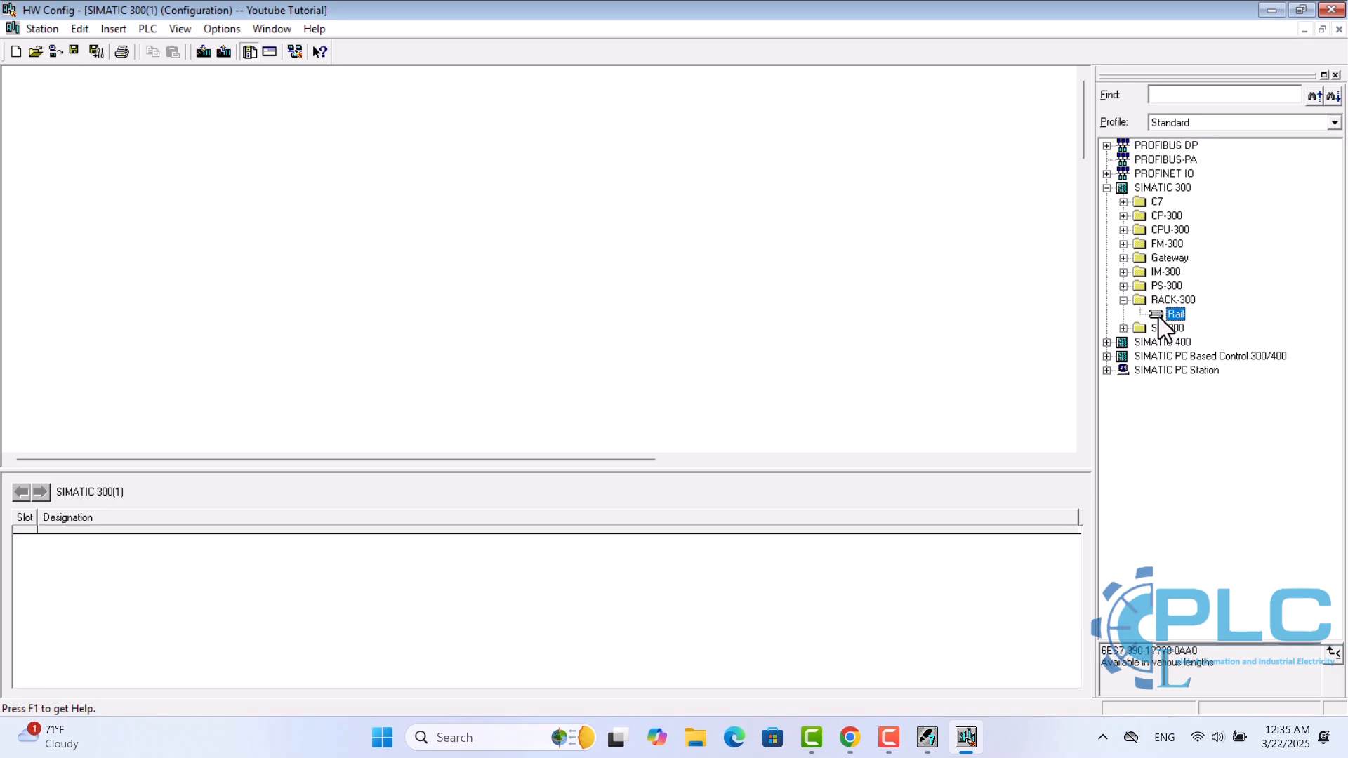
pyautogui.moveTo(1159, 318); pyautogui.dragTo(177, 93)
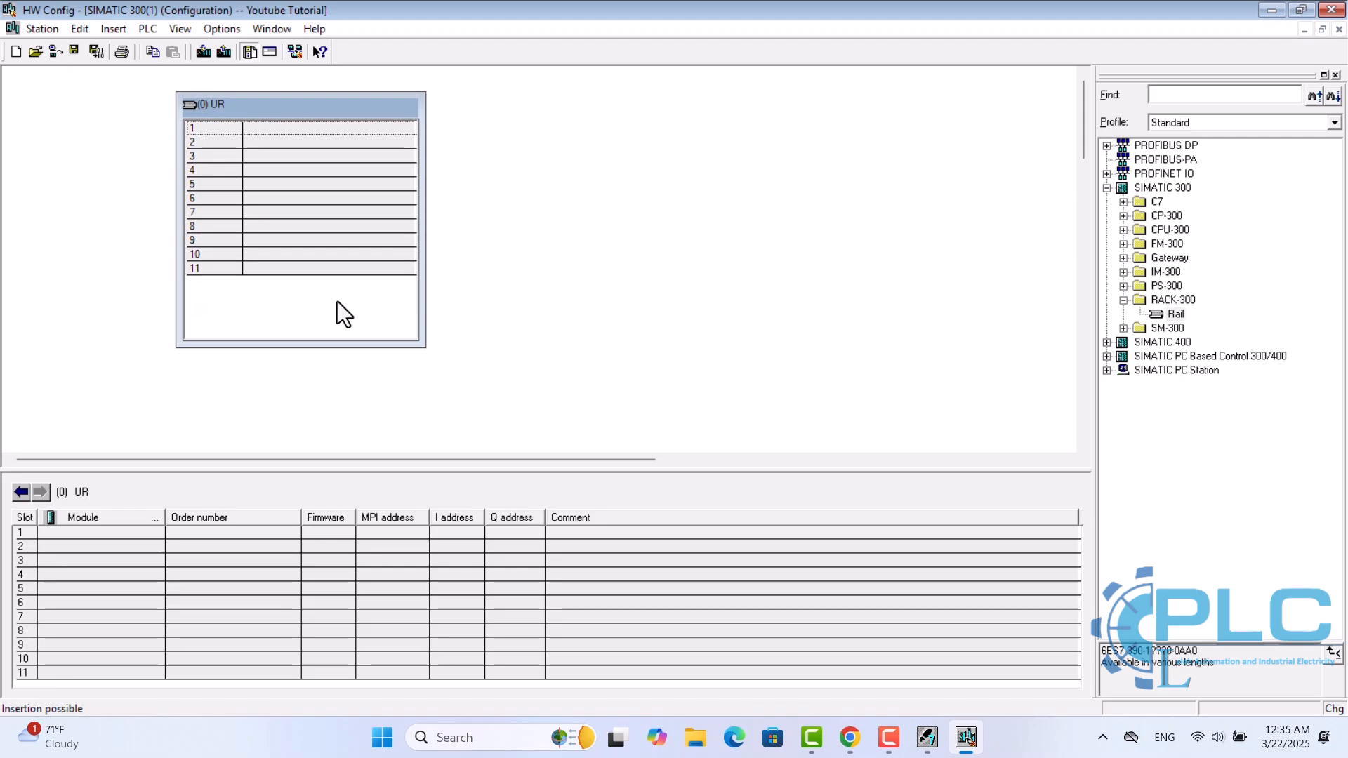
pyautogui.click(478, 256)
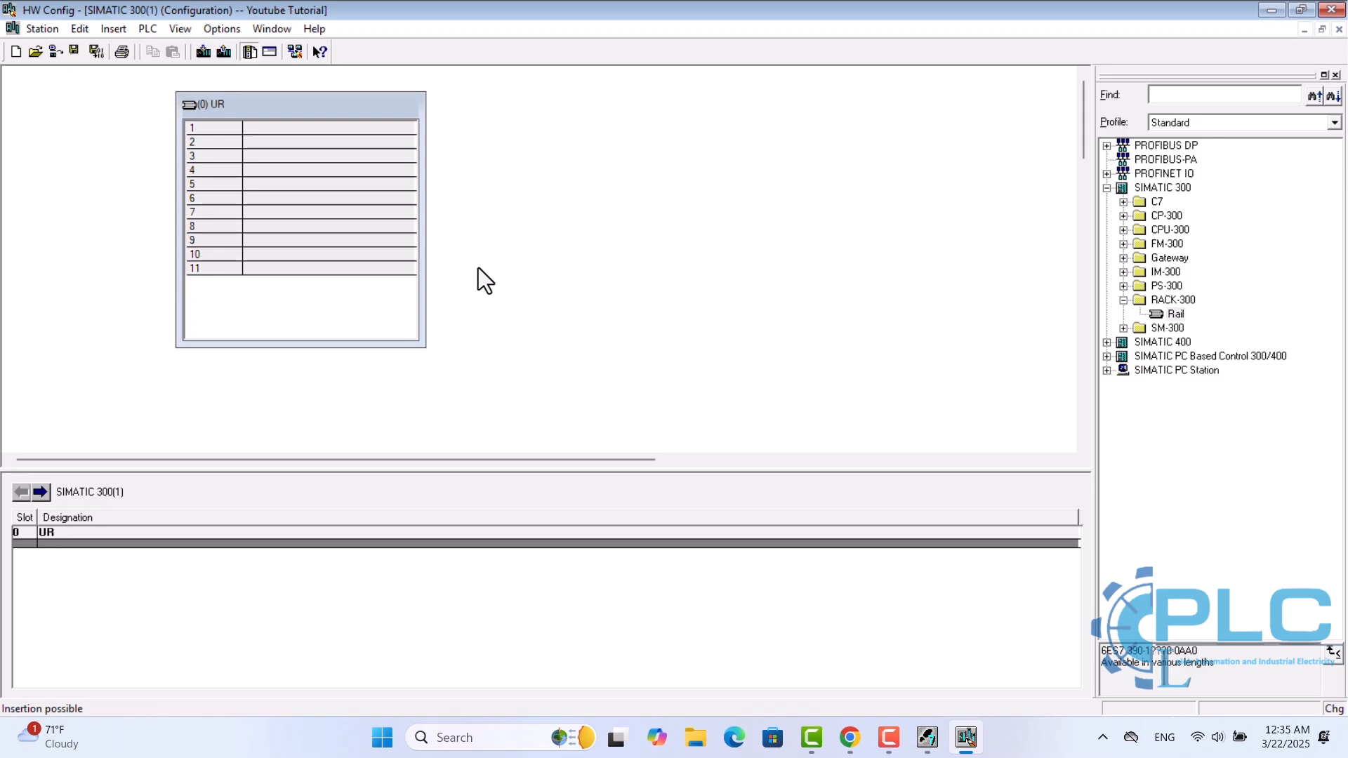
pyautogui.click(1124, 301)
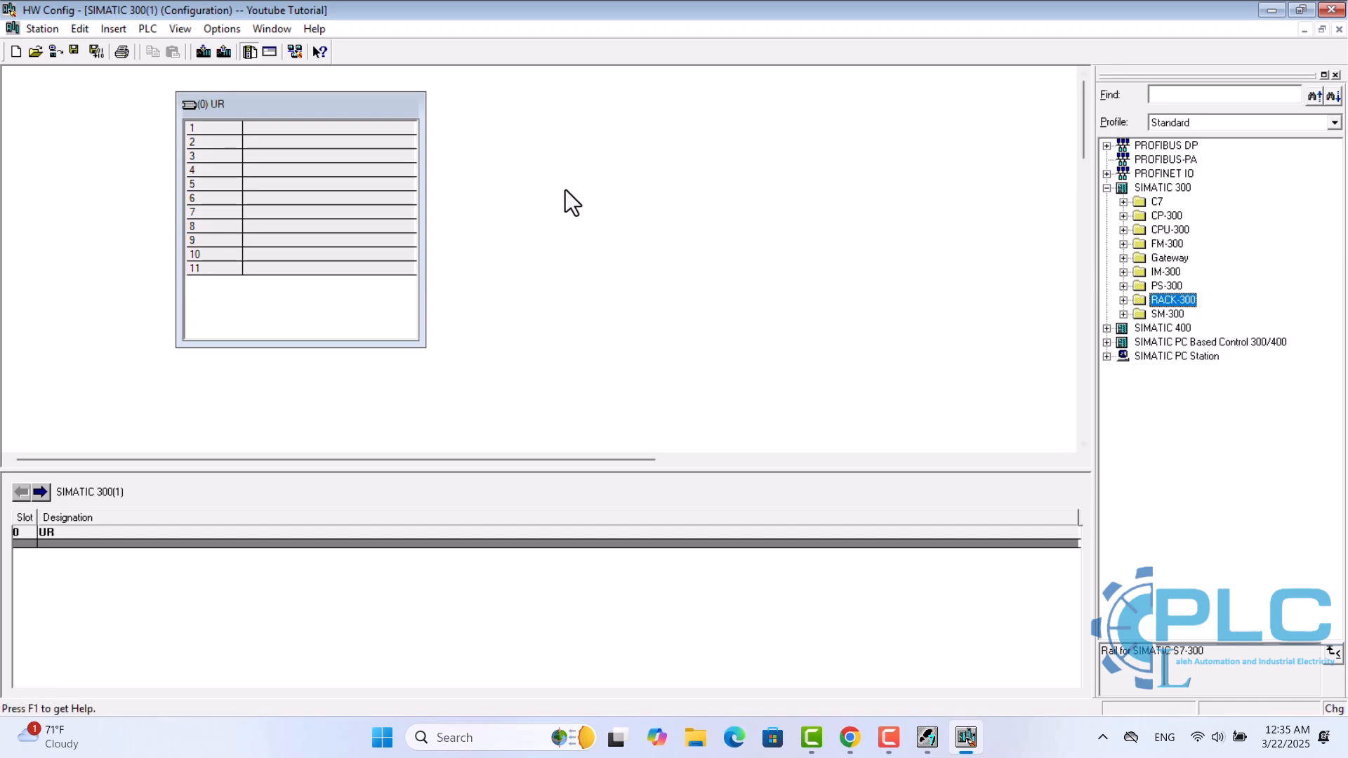
# Insert the PS 307 2A power supply, 6ES7 307-1BA00-0AA0, into slot 1 of the rack.
pyautogui.click(348, 131)
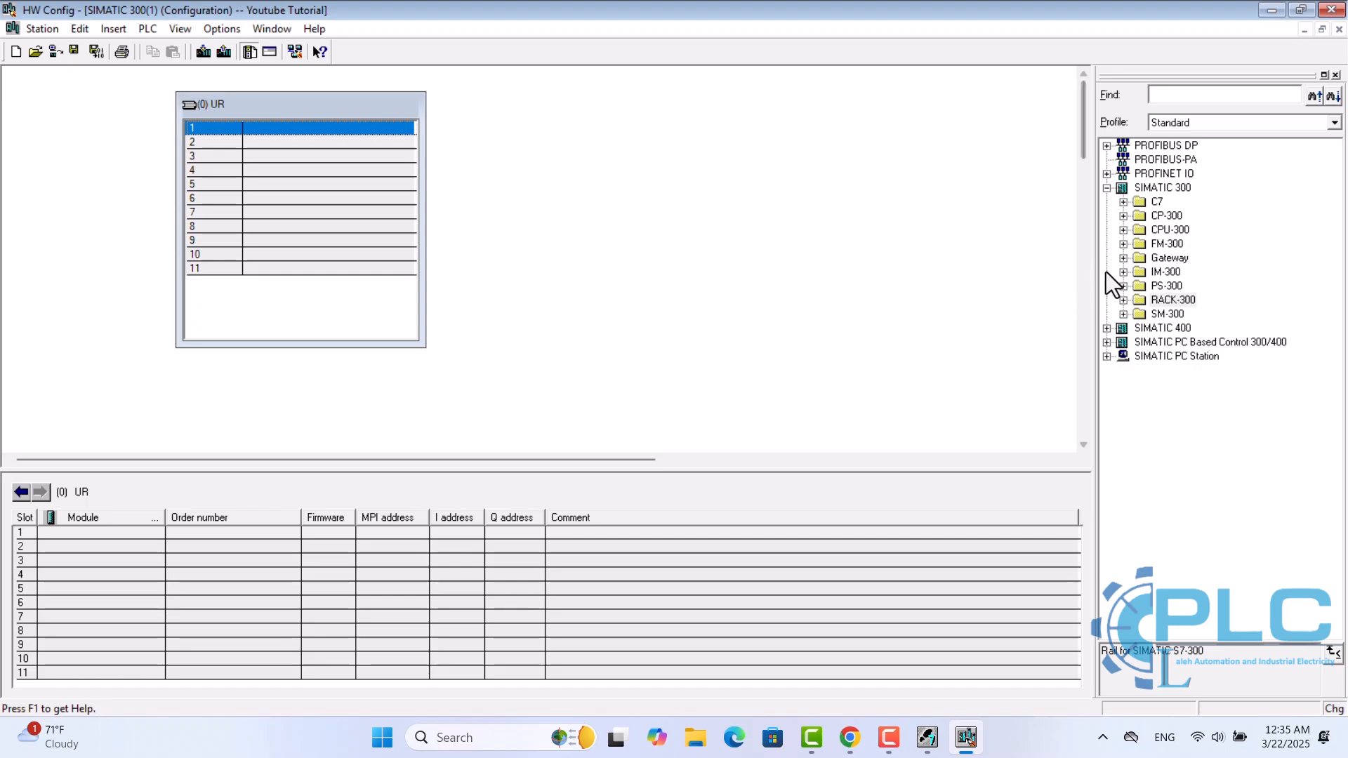
pyautogui.click(1123, 286)
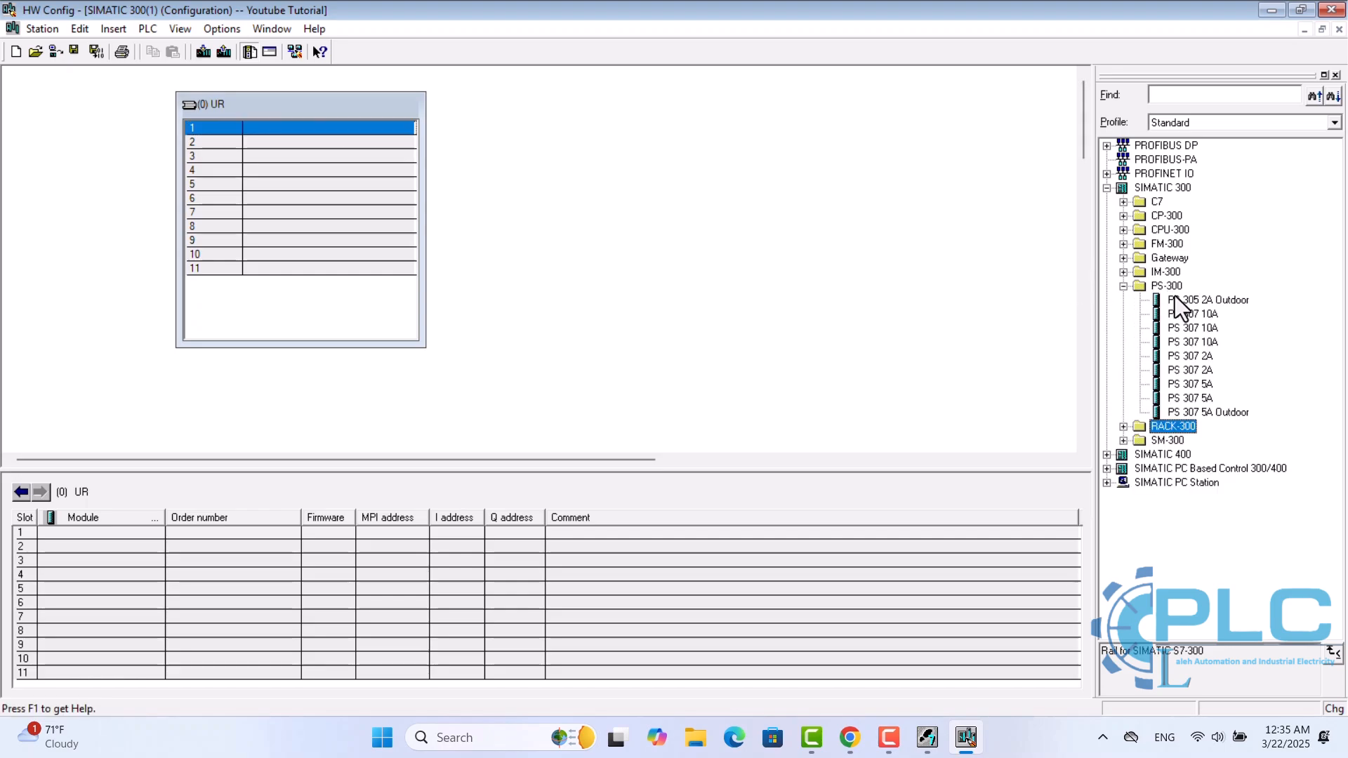
pyautogui.click(1173, 371)
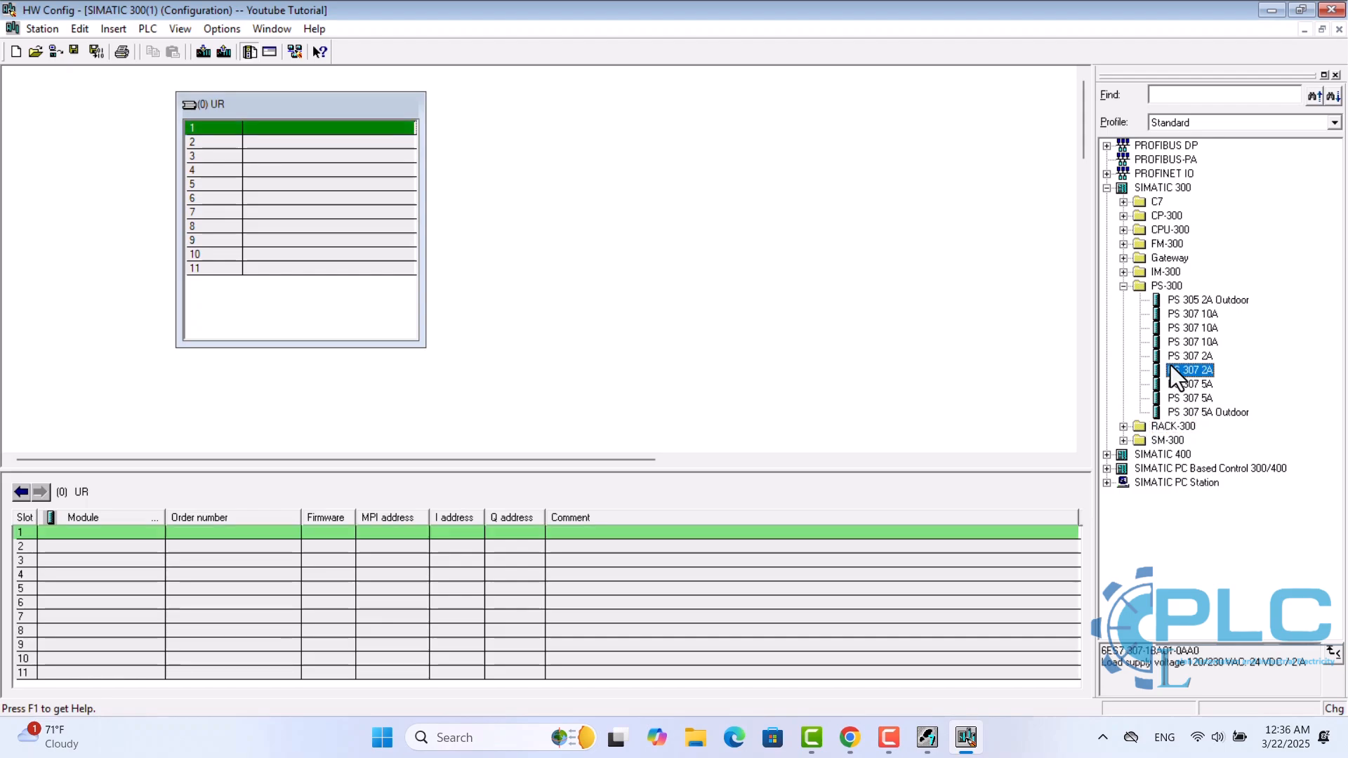
pyautogui.click(200, 184)
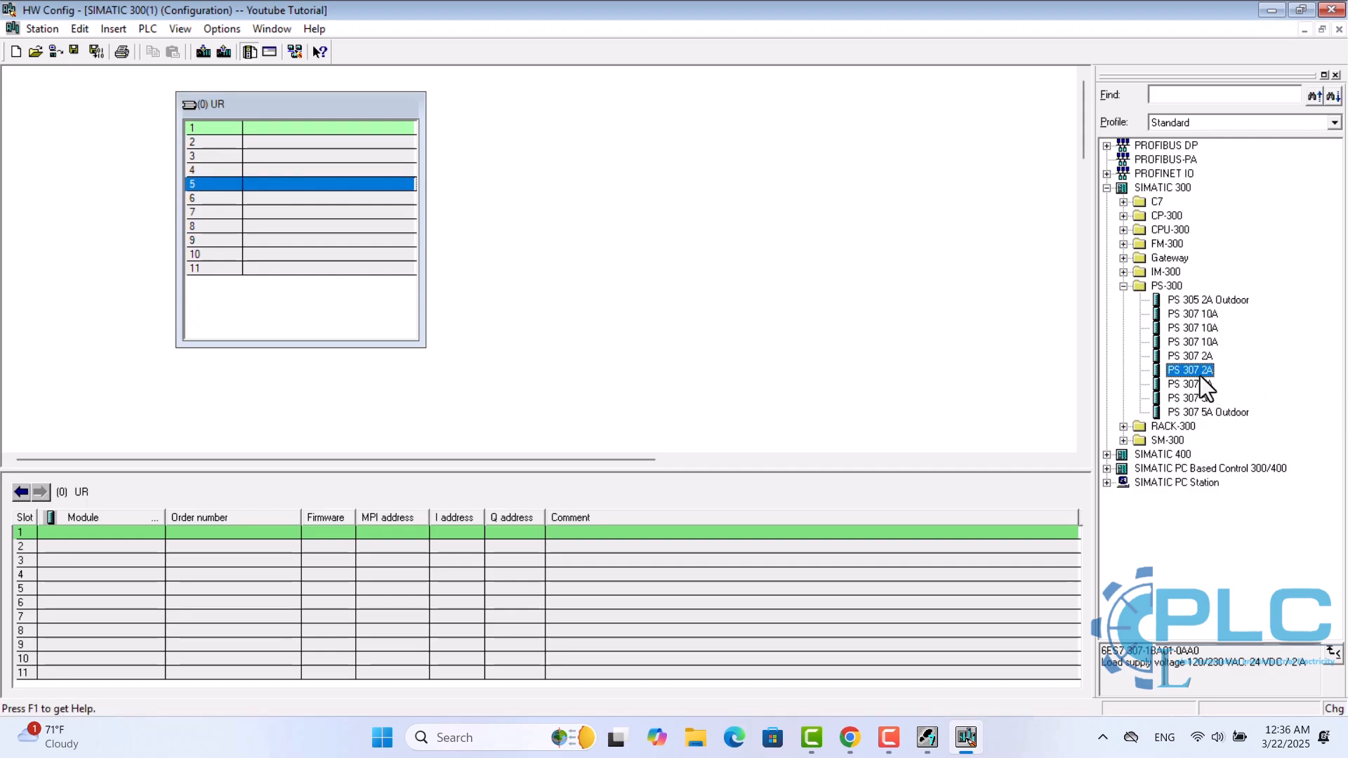
pyautogui.moveTo(1202, 385); pyautogui.dragTo(308, 128)
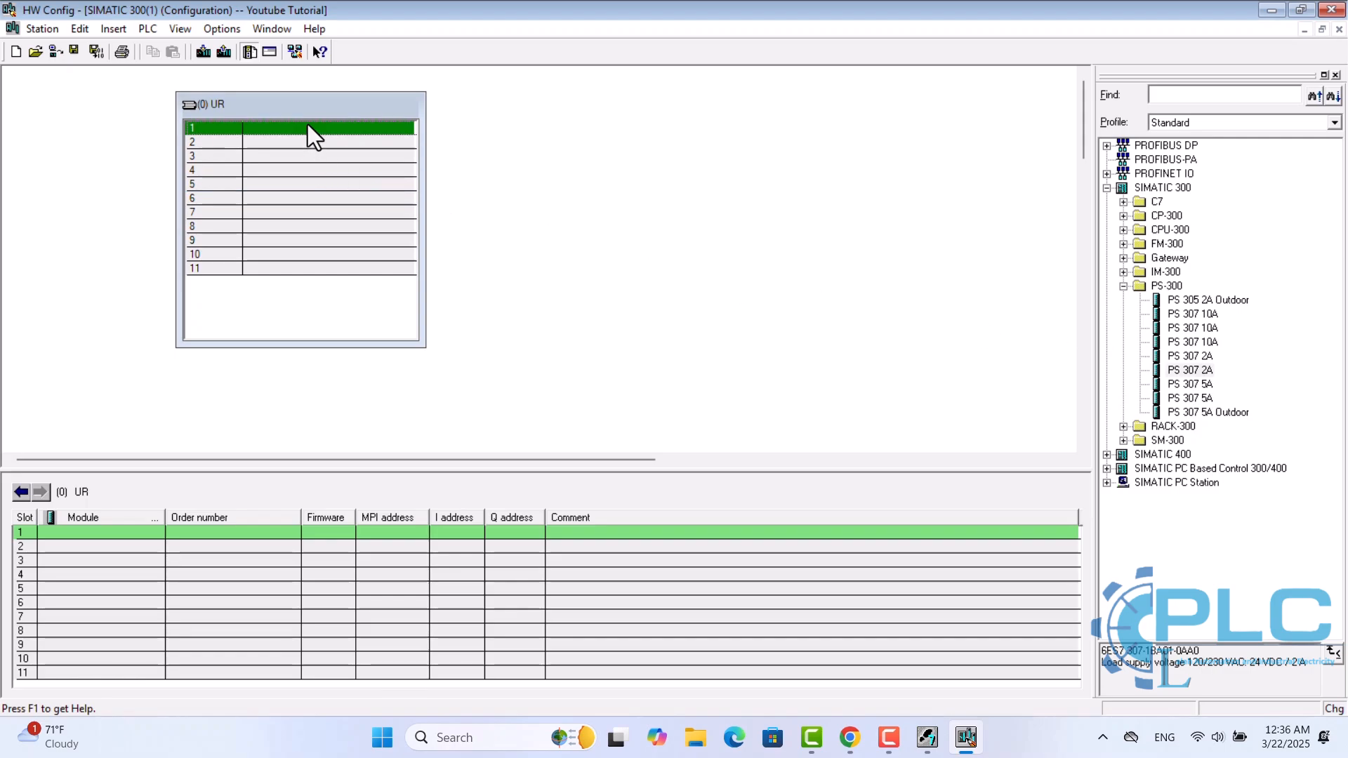
pyautogui.doubleClick(1190, 358)
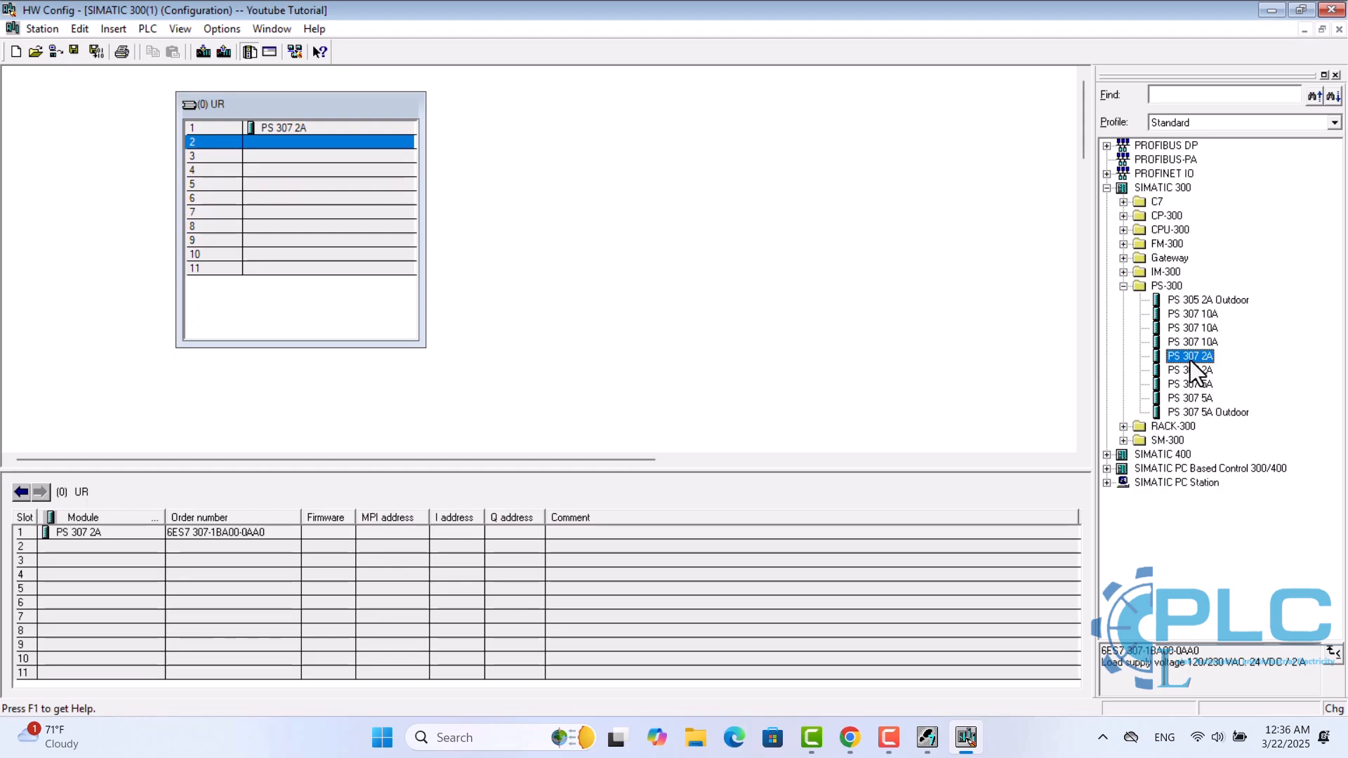
pyautogui.click(1123, 284)
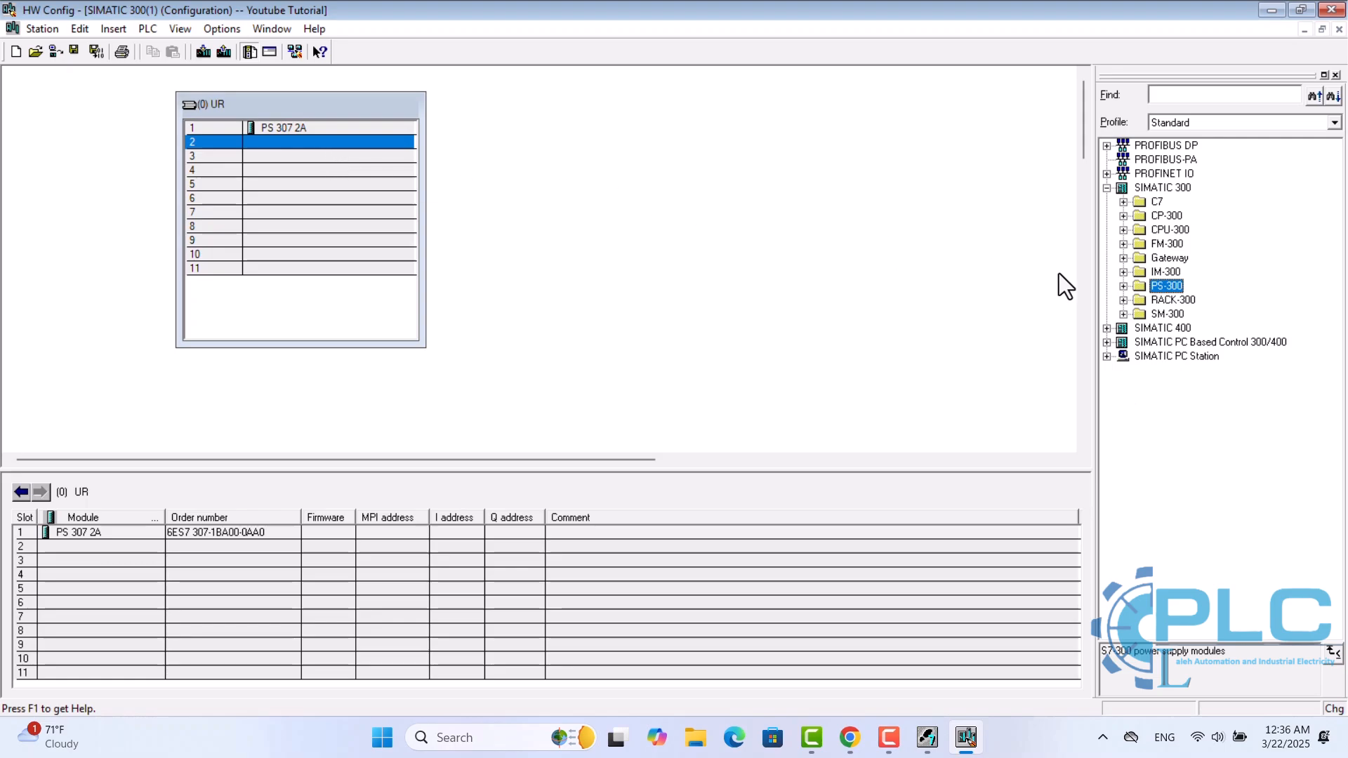
# Expand the CPU 312C entry 6ES7 312-5BF04-0AB0 in the CPU-300 catalog down to its firmware version.
pyautogui.click(1124, 230)
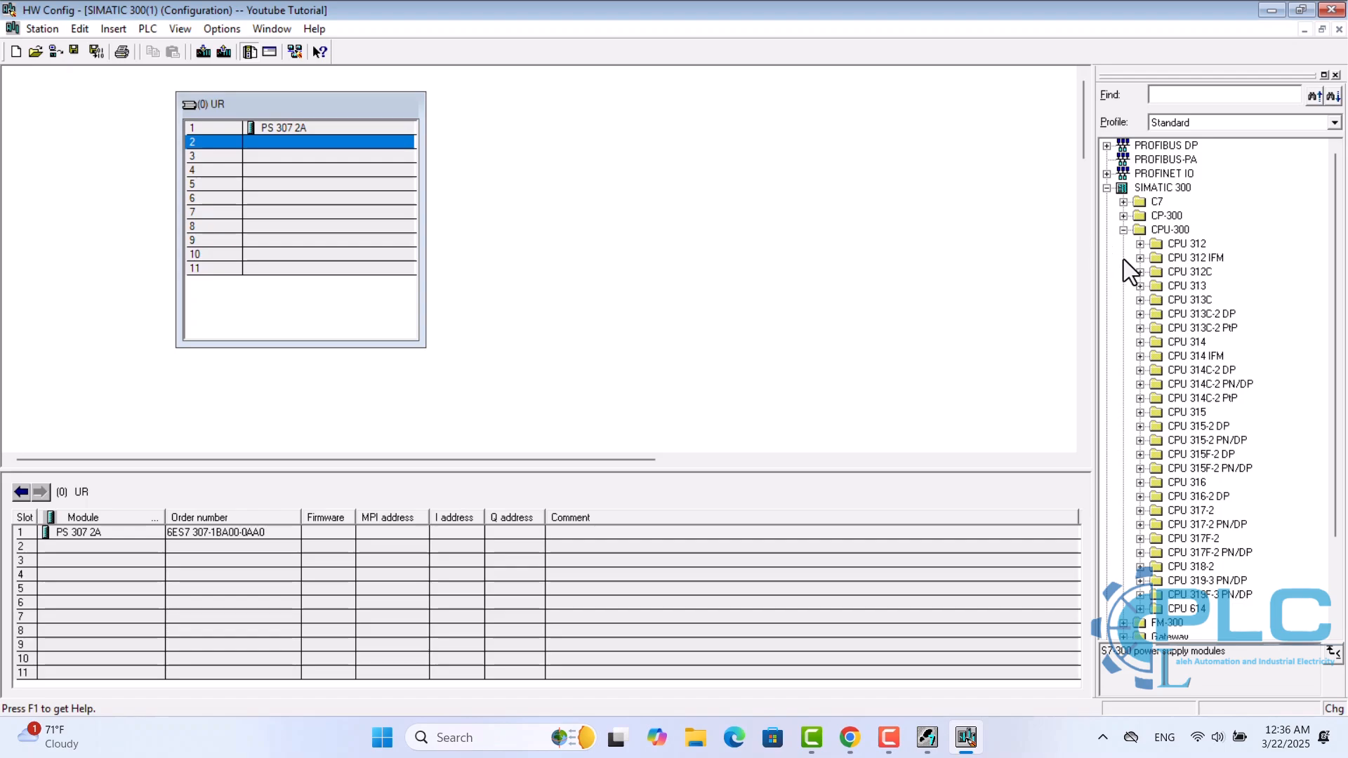
pyautogui.click(1141, 273)
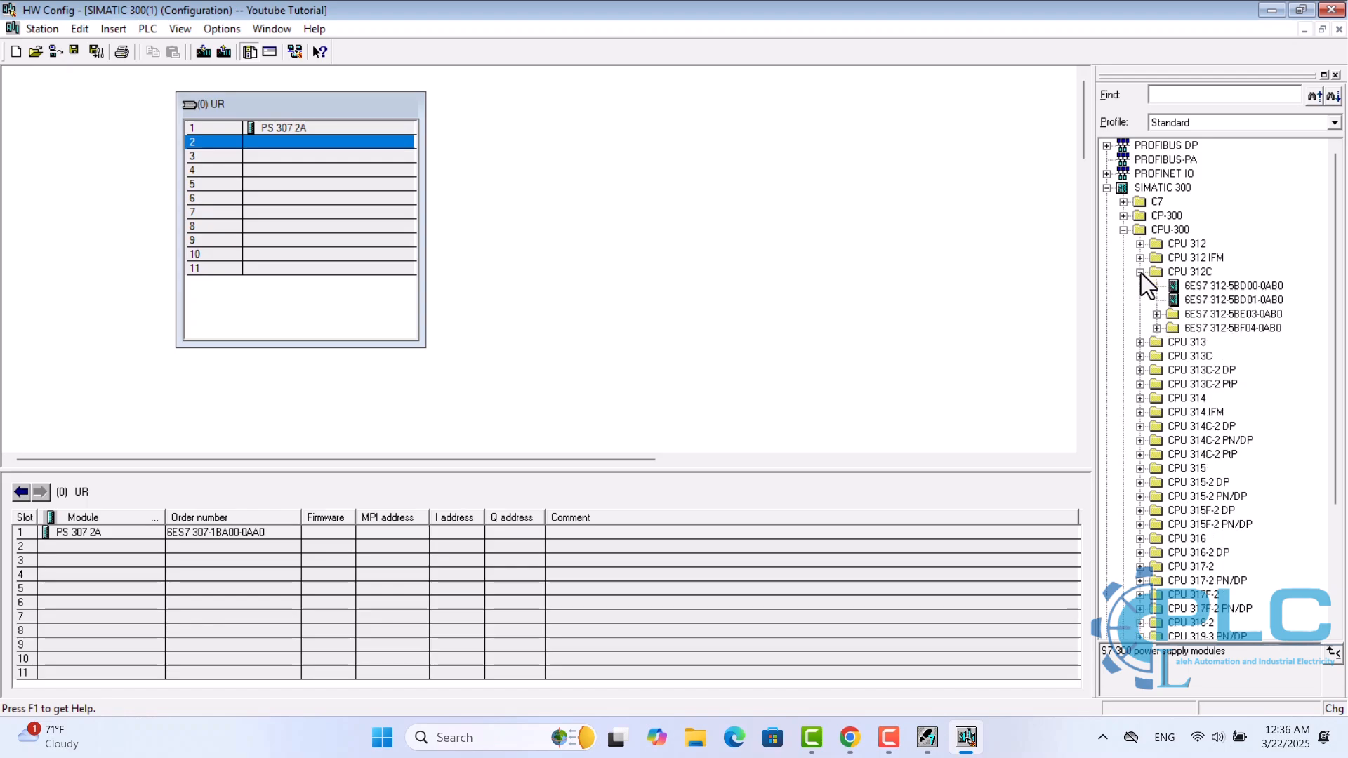
pyautogui.click(1190, 331)
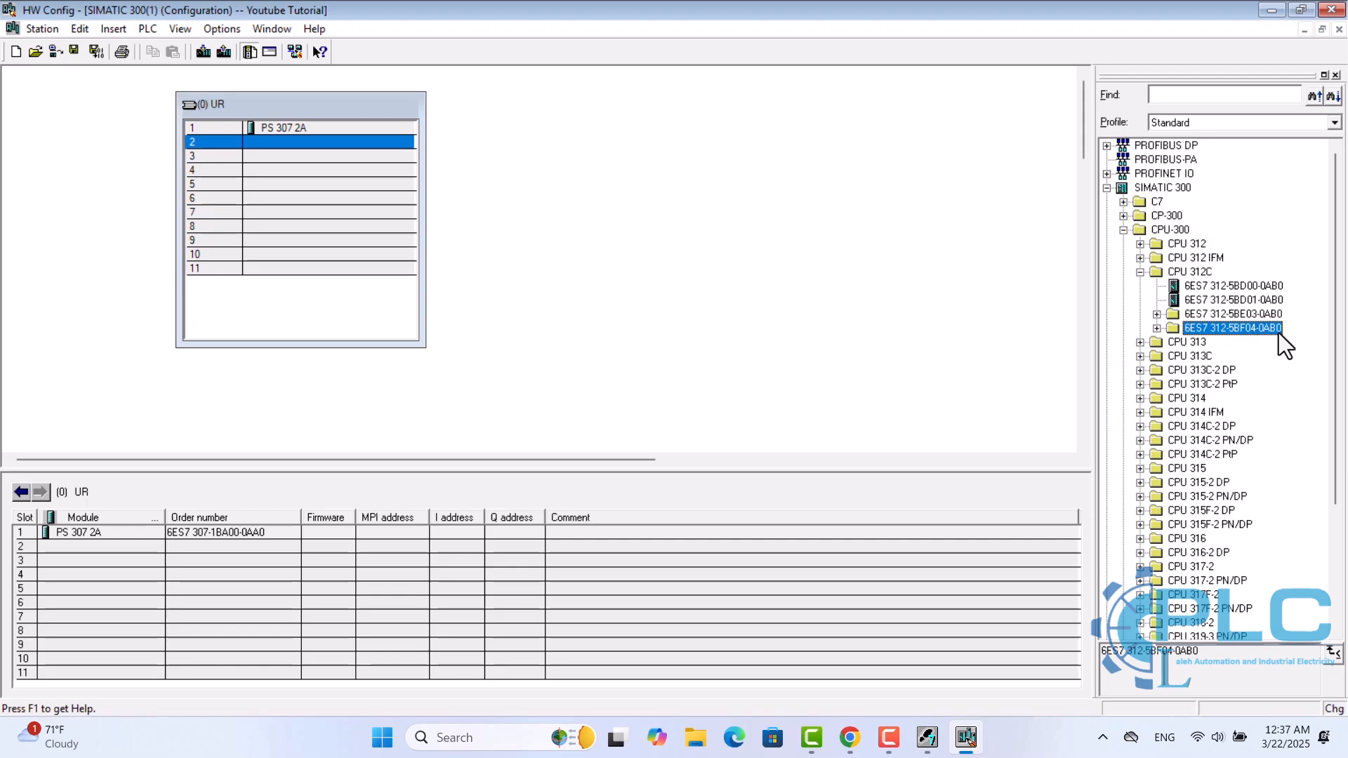
pyautogui.click(1159, 329)
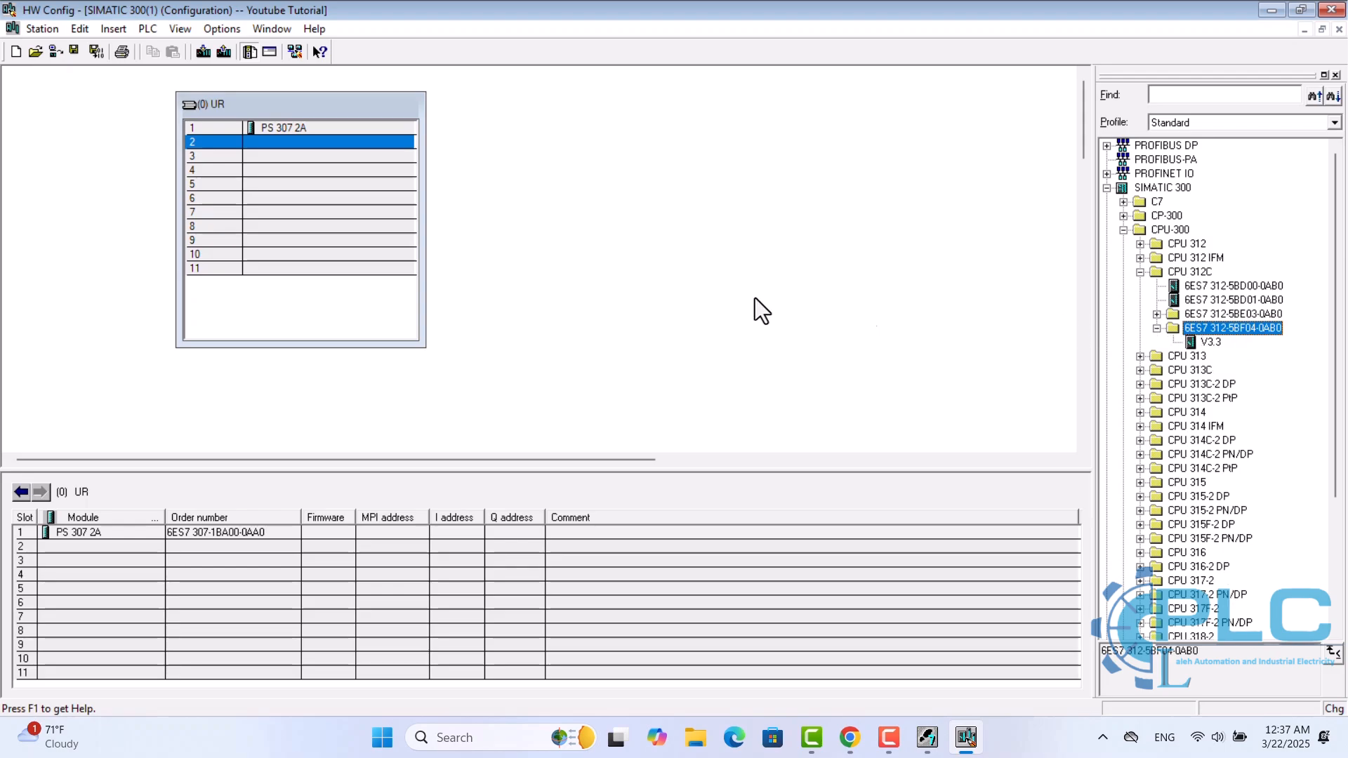
# Try to insert the CPU 312C firmware V3.3 into slot 6 of the rack.
pyautogui.click(382, 216)
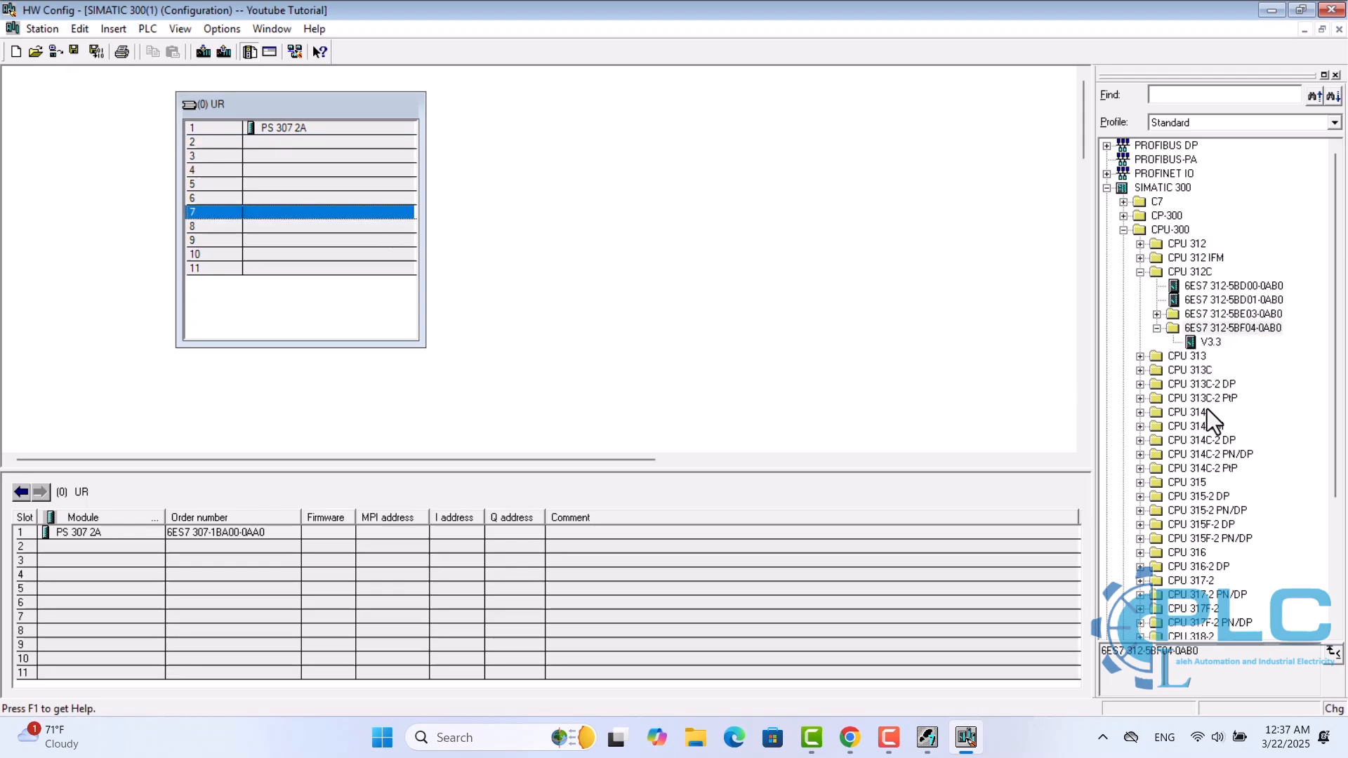
pyautogui.click(1209, 342)
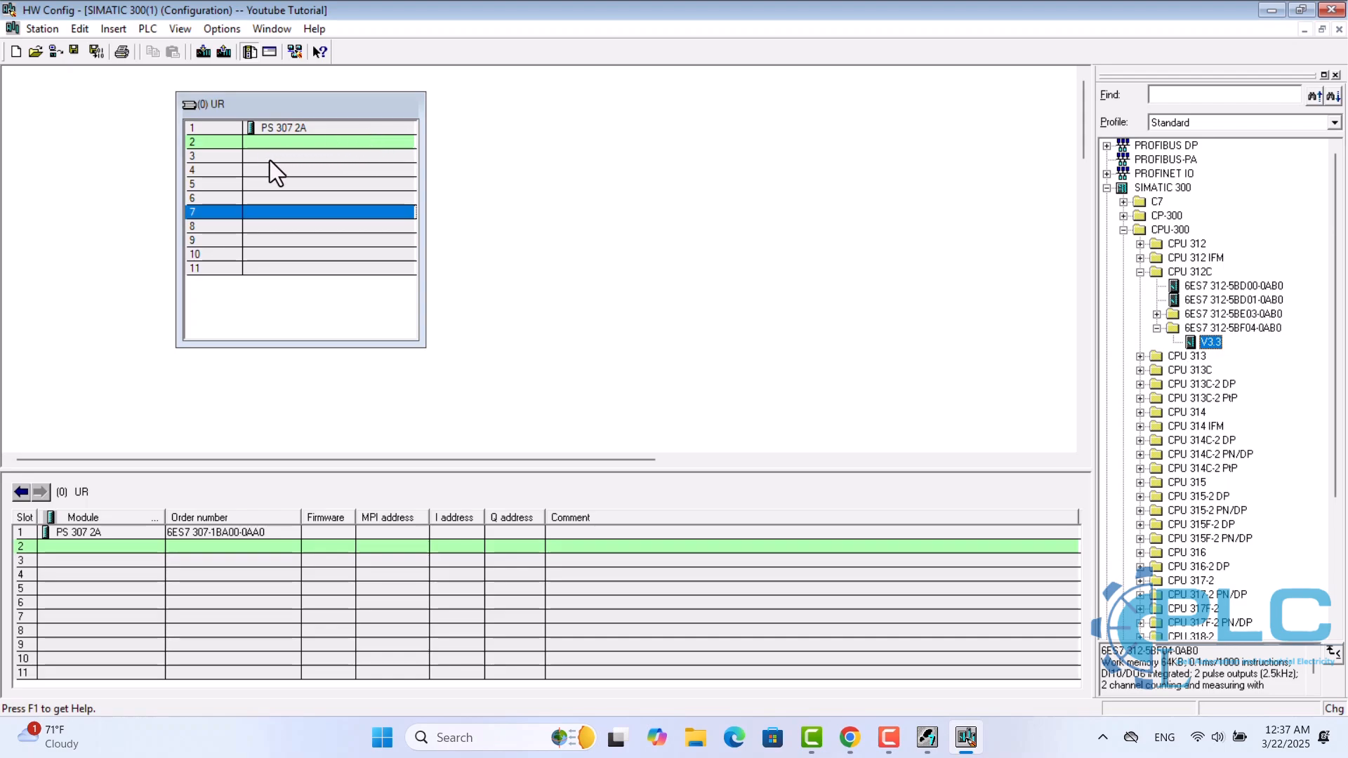
pyautogui.click(310, 199)
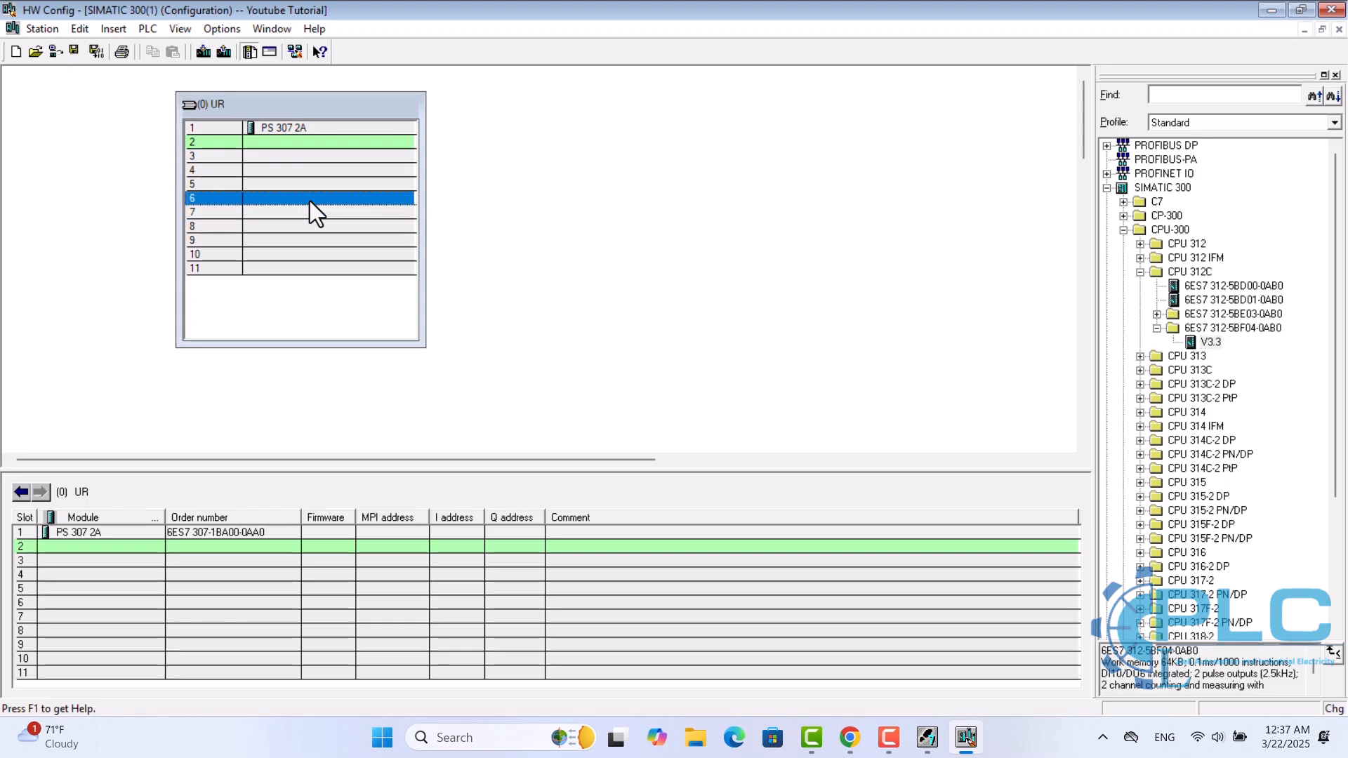
pyautogui.doubleClick(1209, 343)
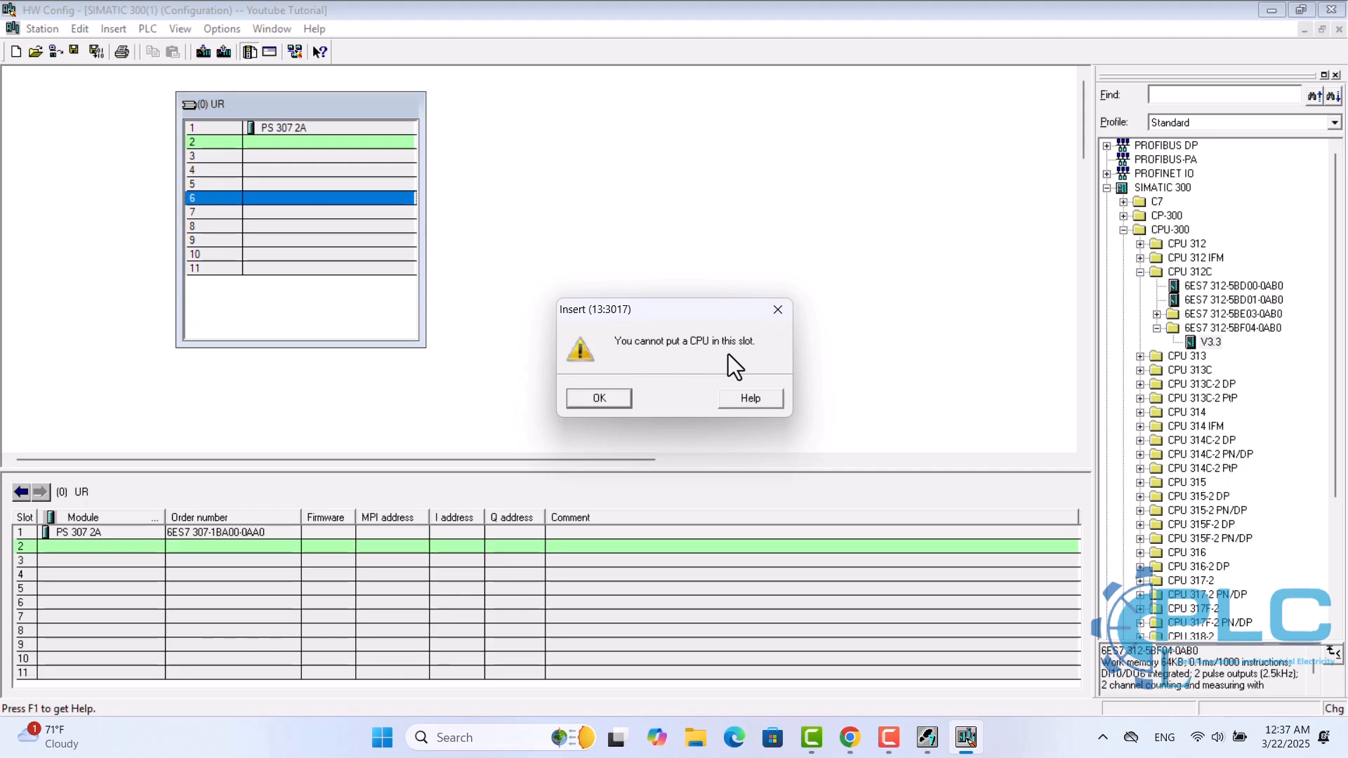
pyautogui.click(612, 395)
# Insert the CPU 312C, 6ES7 312-5BF04-0AB0 with firmware V3.3, into slot 2 of the rack.
pyautogui.click(367, 137)
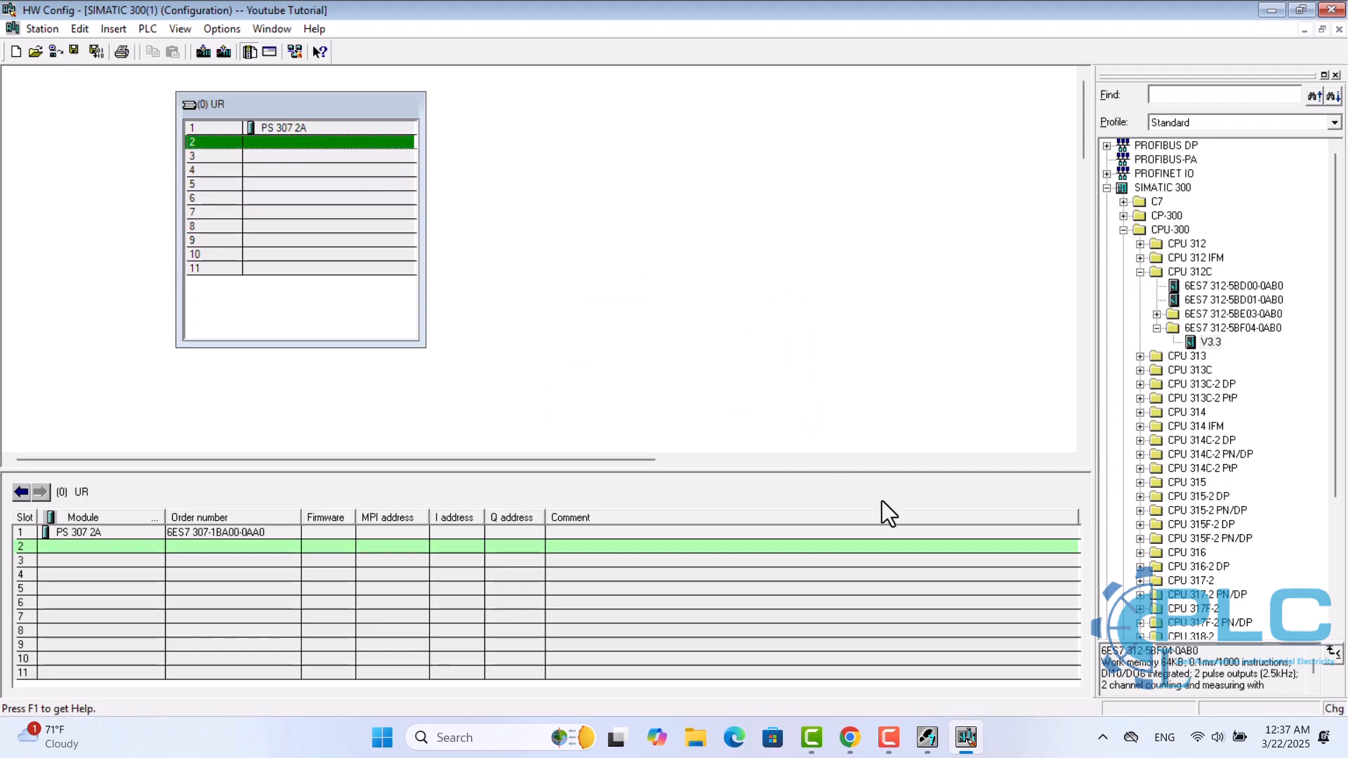
pyautogui.doubleClick(1207, 343)
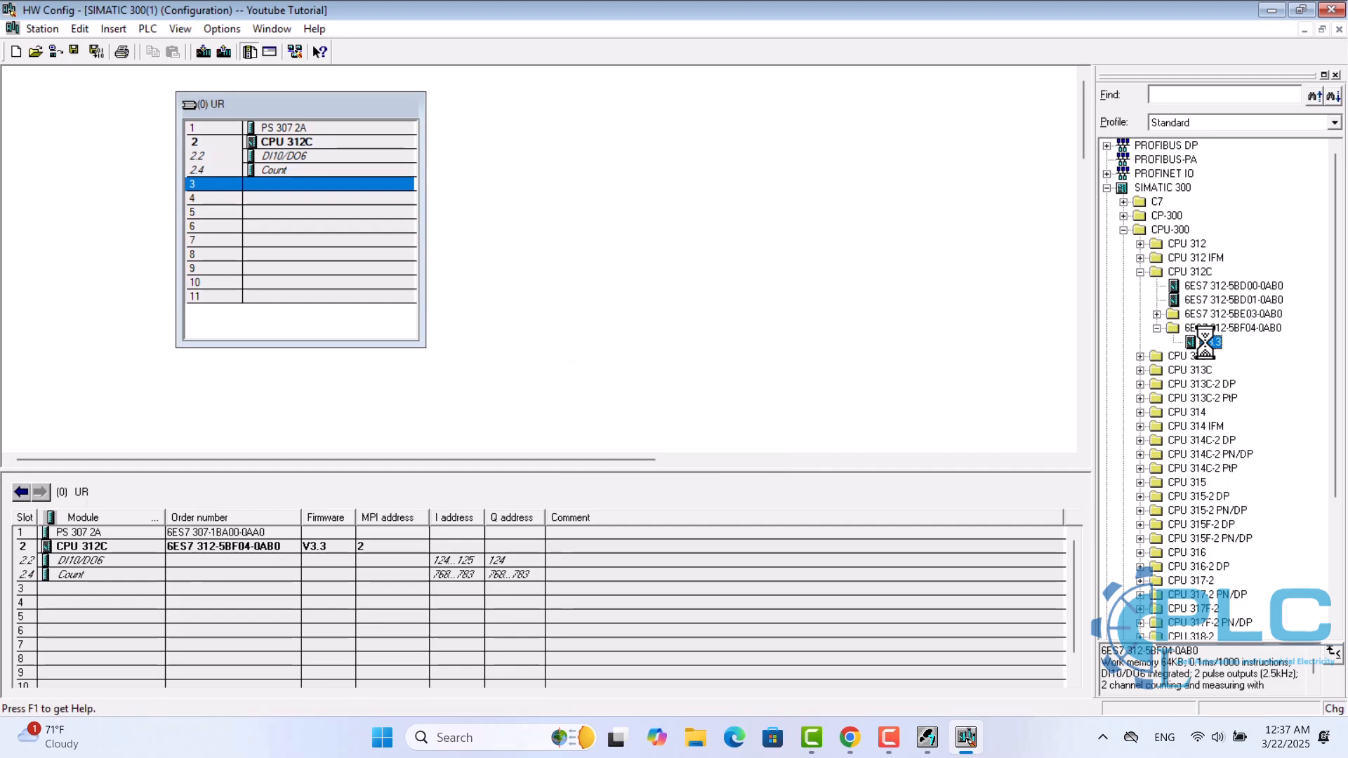
pyautogui.click(543, 226)
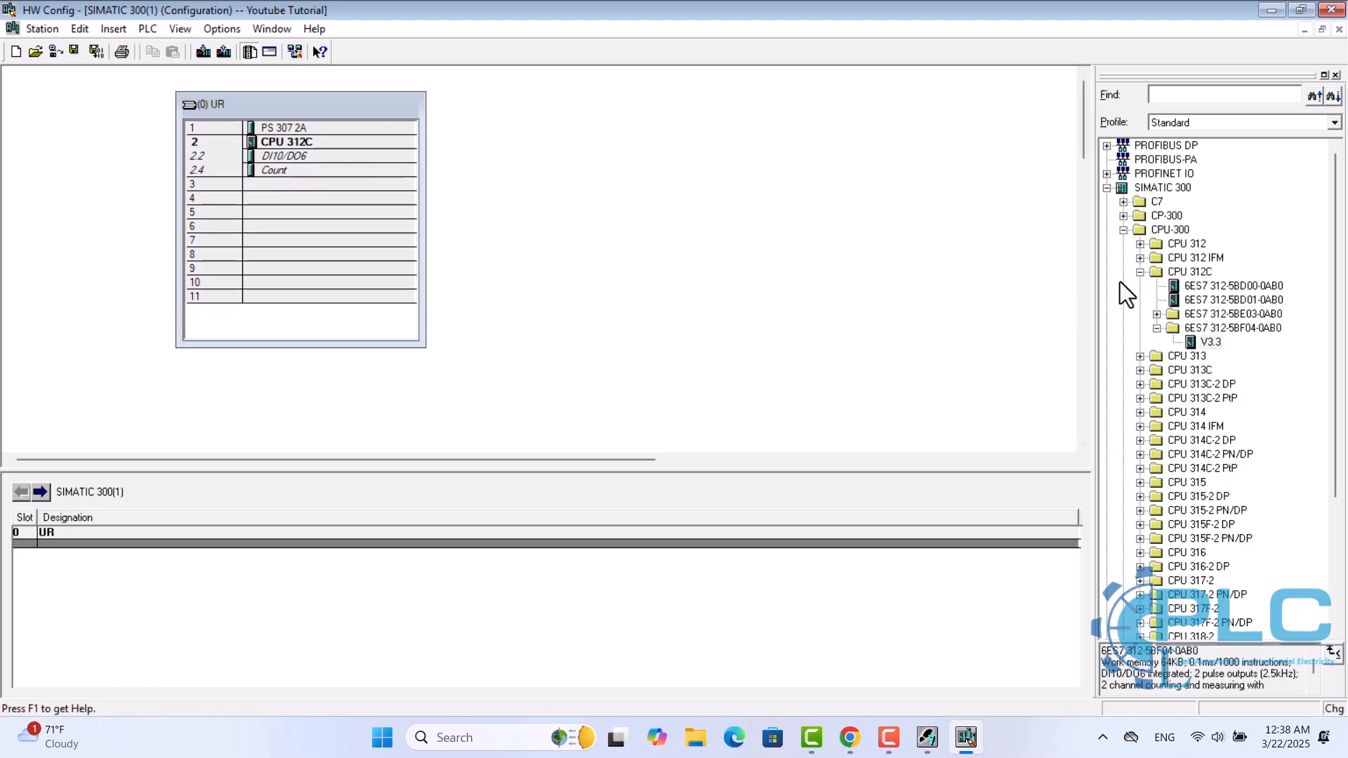
pyautogui.click(1139, 272)
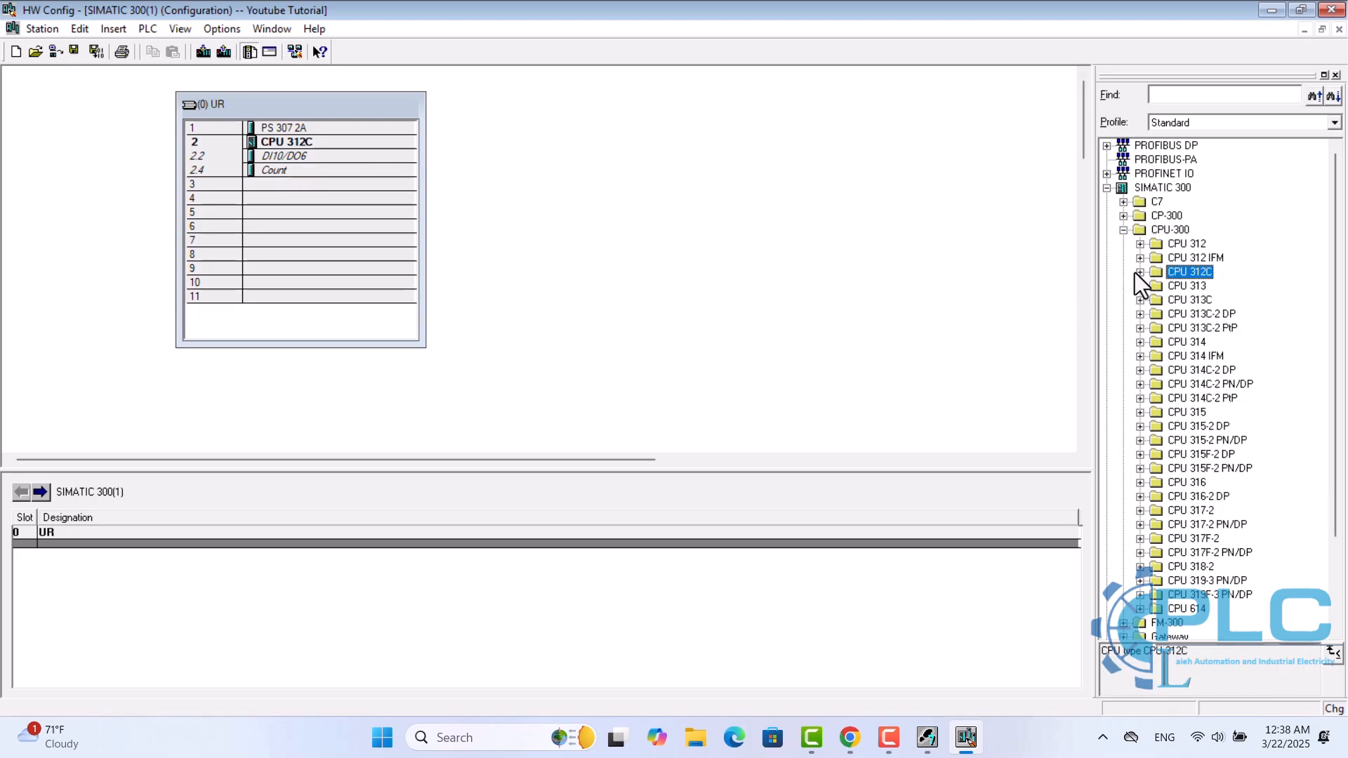
pyautogui.click(1124, 229)
pyautogui.click(1124, 314)
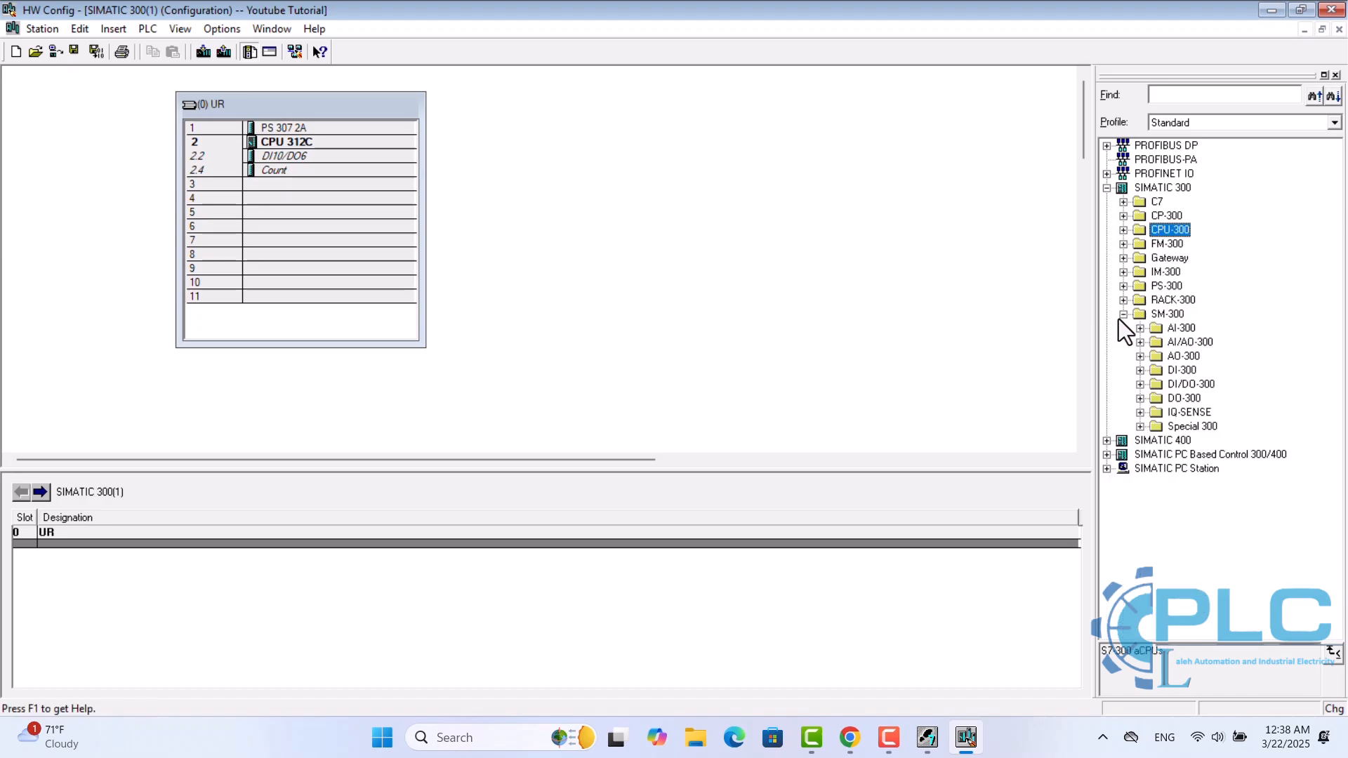
pyautogui.click(1123, 314)
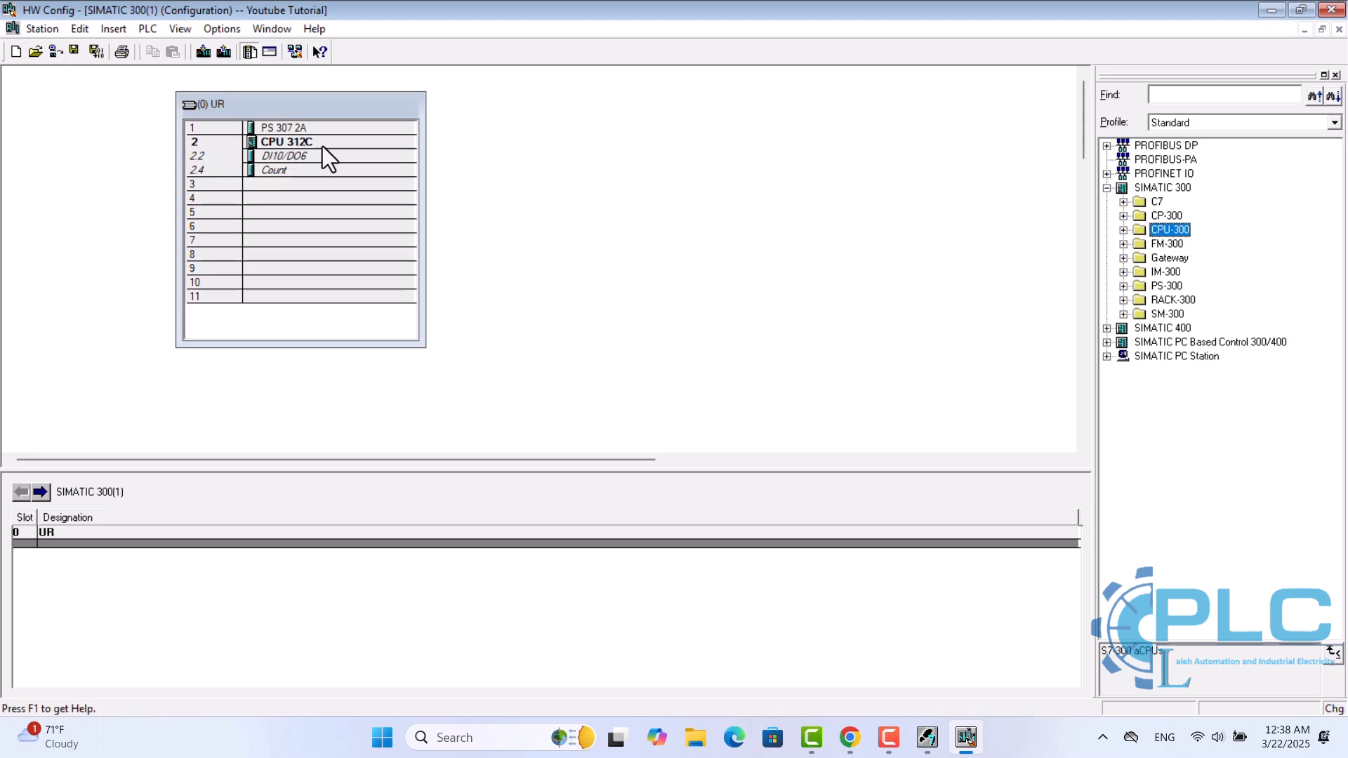
# Delete the CPU 312C from slot 2 of the rack together with its assigned S7 program.
pyautogui.click(1121, 230)
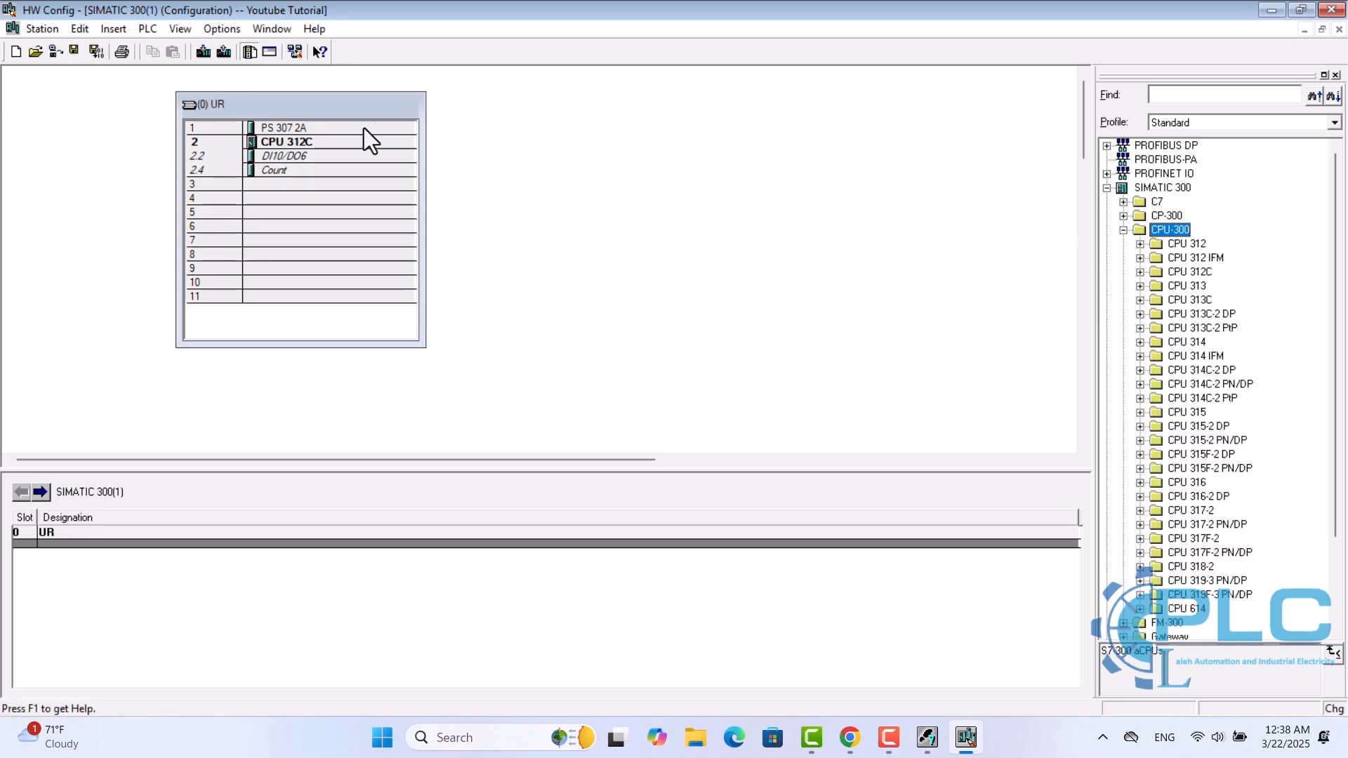
pyautogui.click(296, 142)
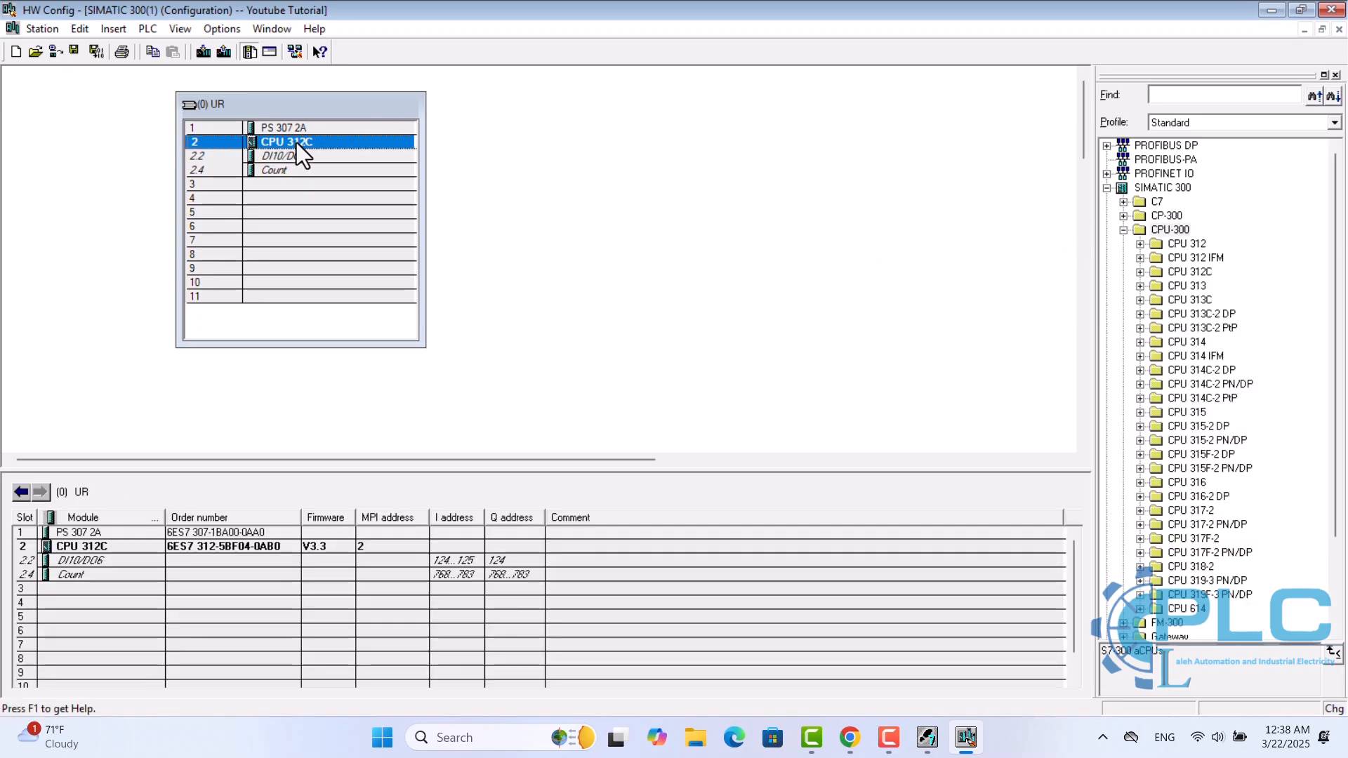
pyautogui.press('Delete')
pyautogui.click(551, 399)
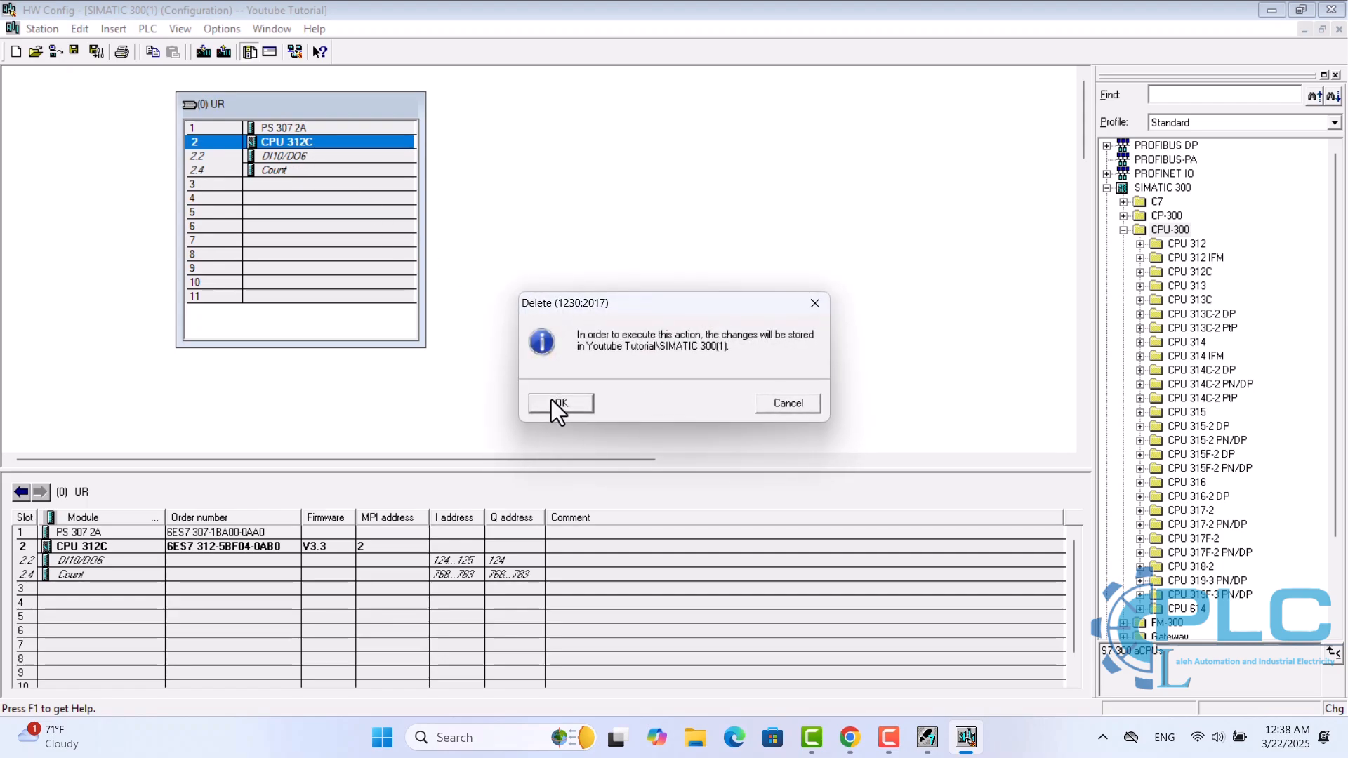
pyautogui.click(550, 399)
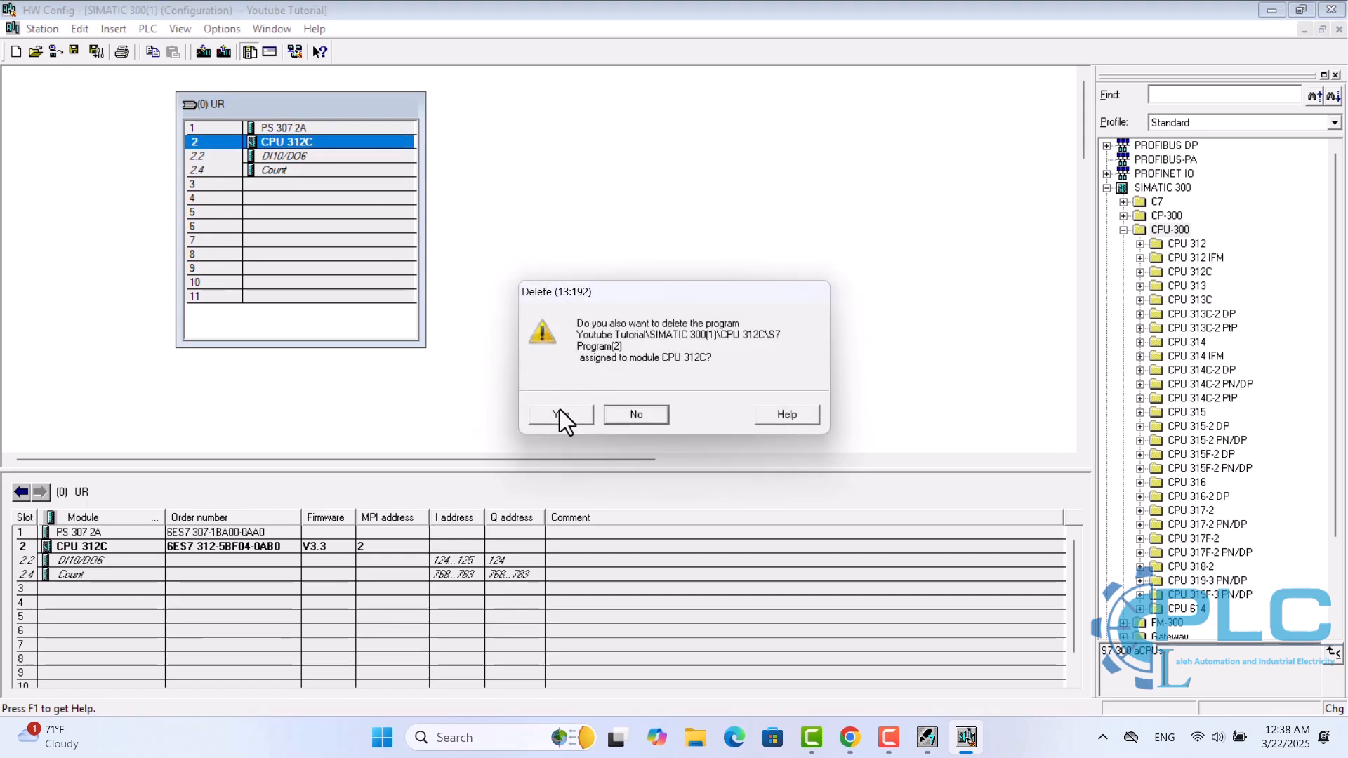
pyautogui.click(559, 410)
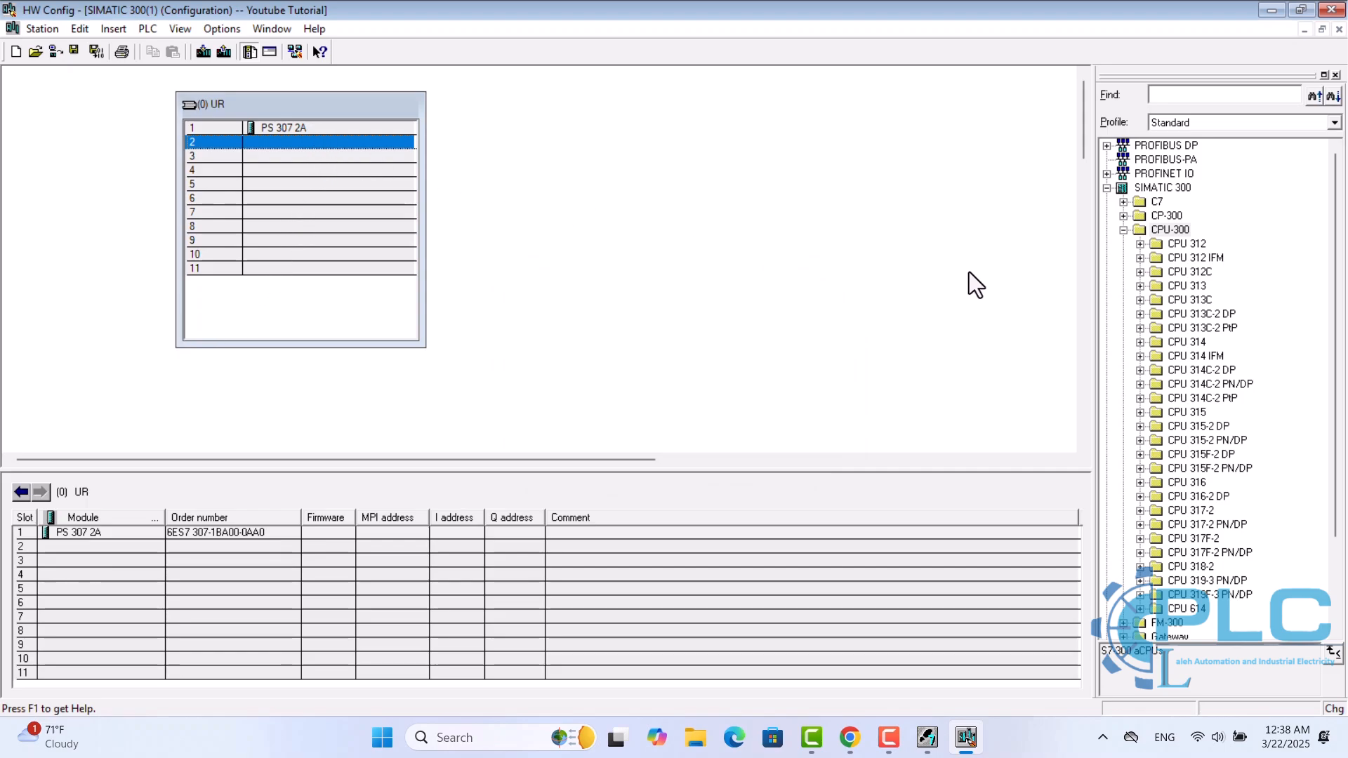
# Insert the CPU 312, 6ES7 312-1AD10-0AB0, from the CPU-300 catalog into slot 2 of the rack.
pyautogui.click(1139, 244)
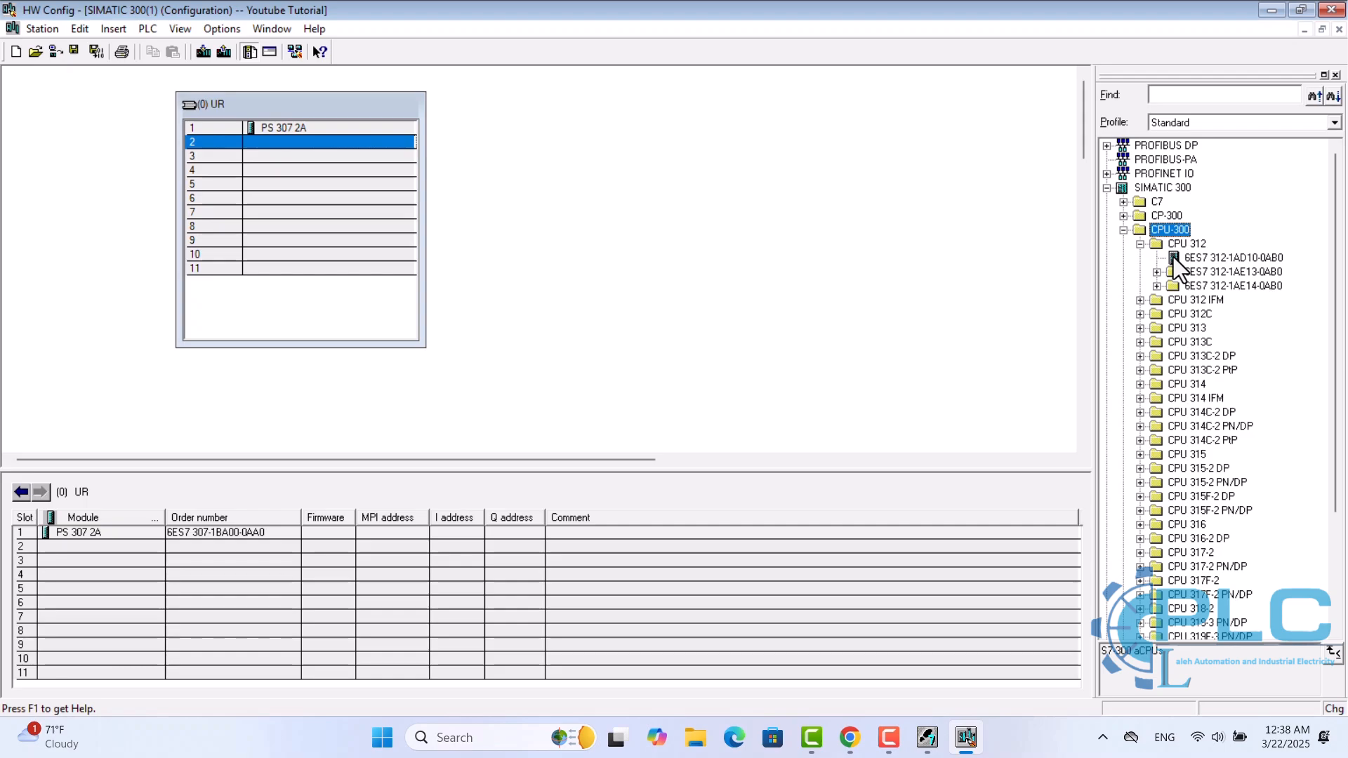
pyautogui.doubleClick(1173, 257)
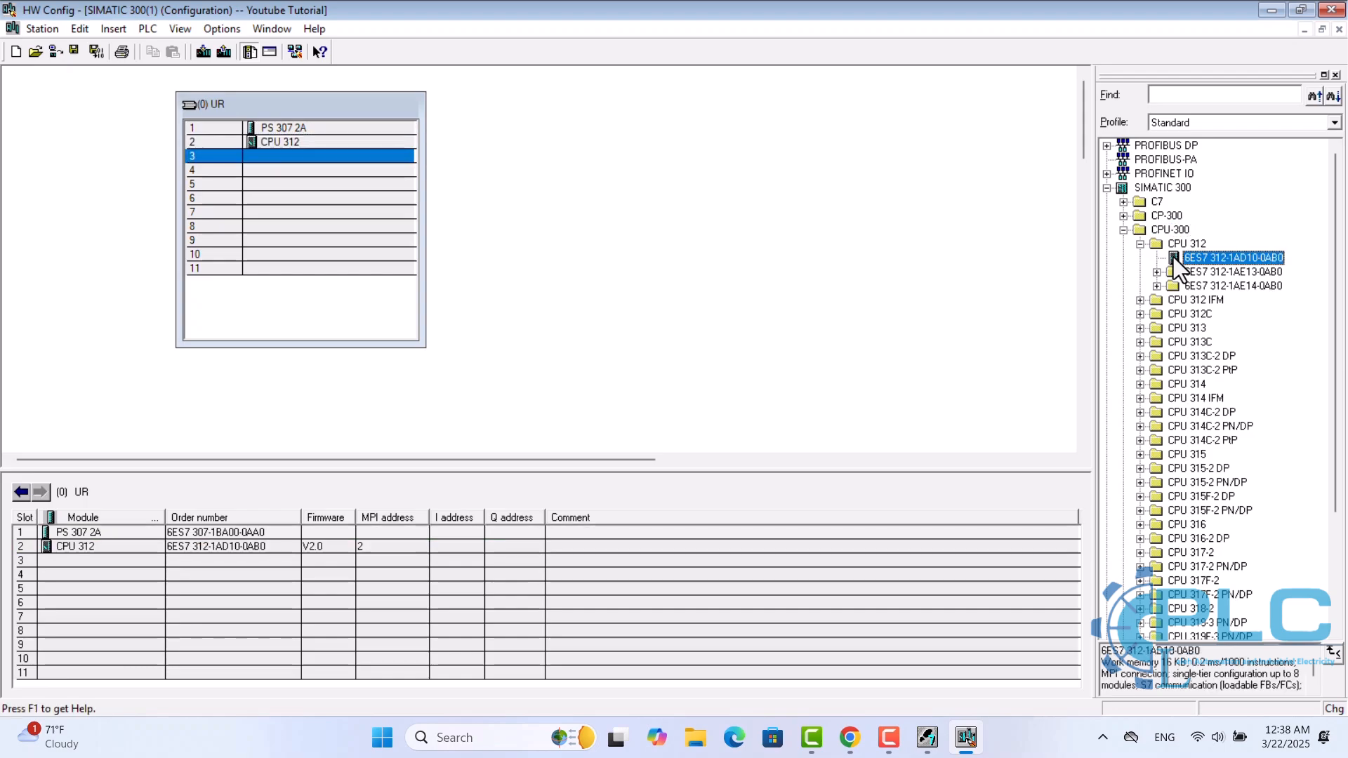
pyautogui.click(295, 139)
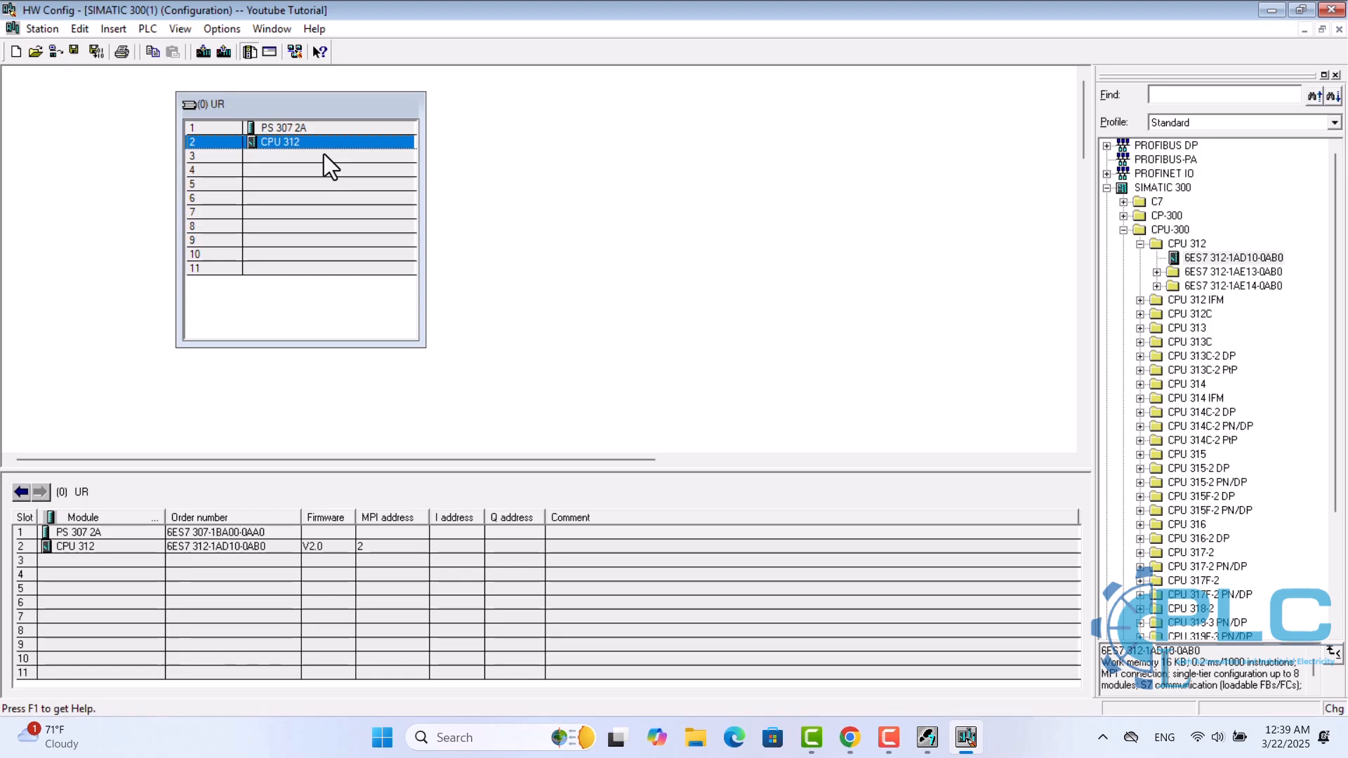
# Insert the SM 321 DI16xDC24V digital input module, 6ES7 321-1BH00-0AA0, into slot 4 of the rack.
pyautogui.click(290, 171)
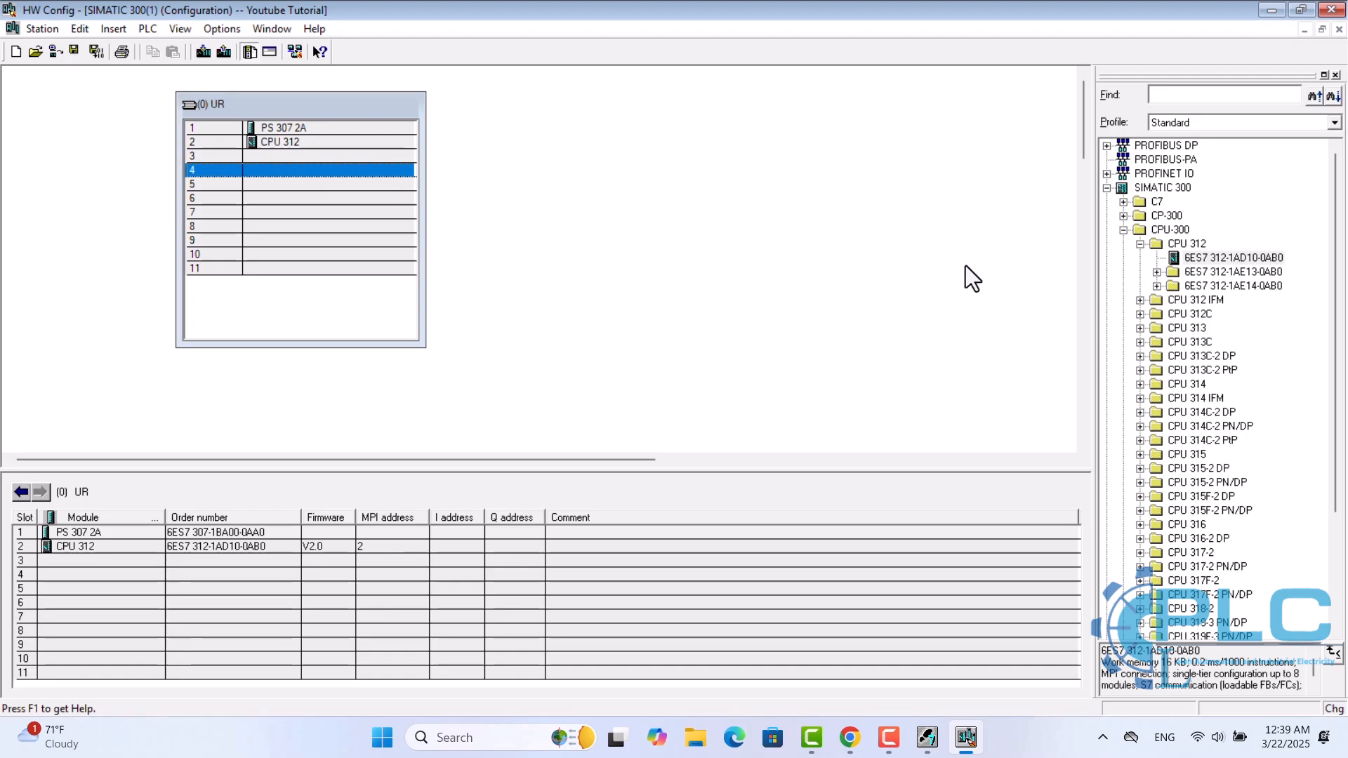
pyautogui.click(1140, 244)
pyautogui.click(1123, 231)
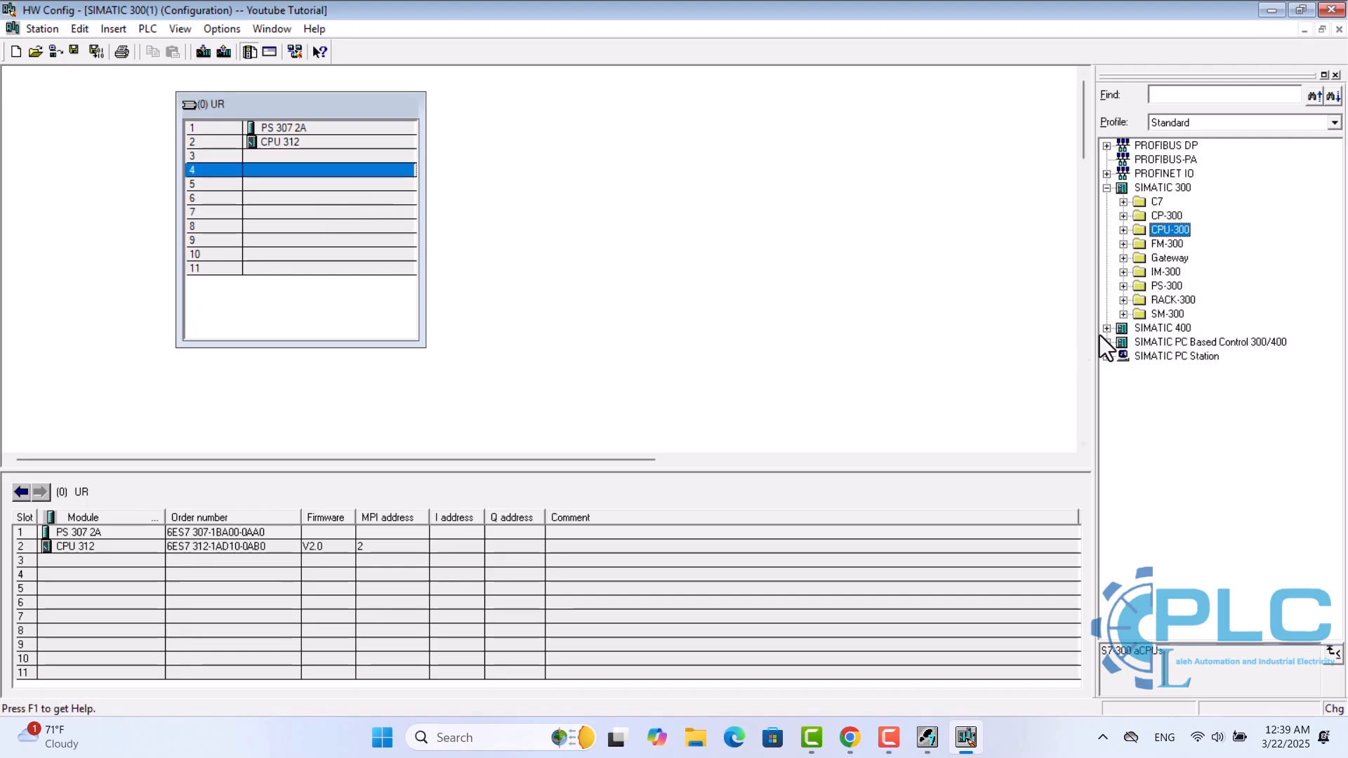
pyautogui.click(1122, 314)
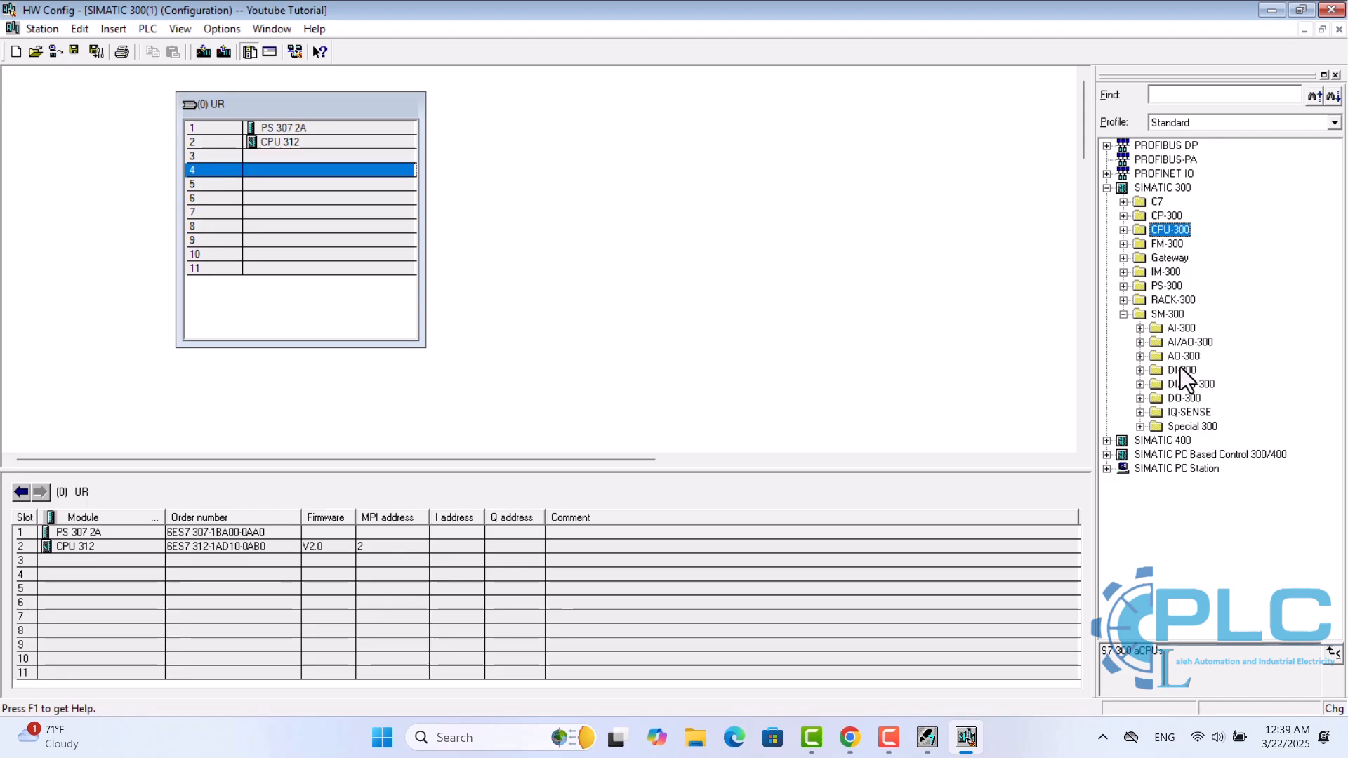
pyautogui.click(1140, 370)
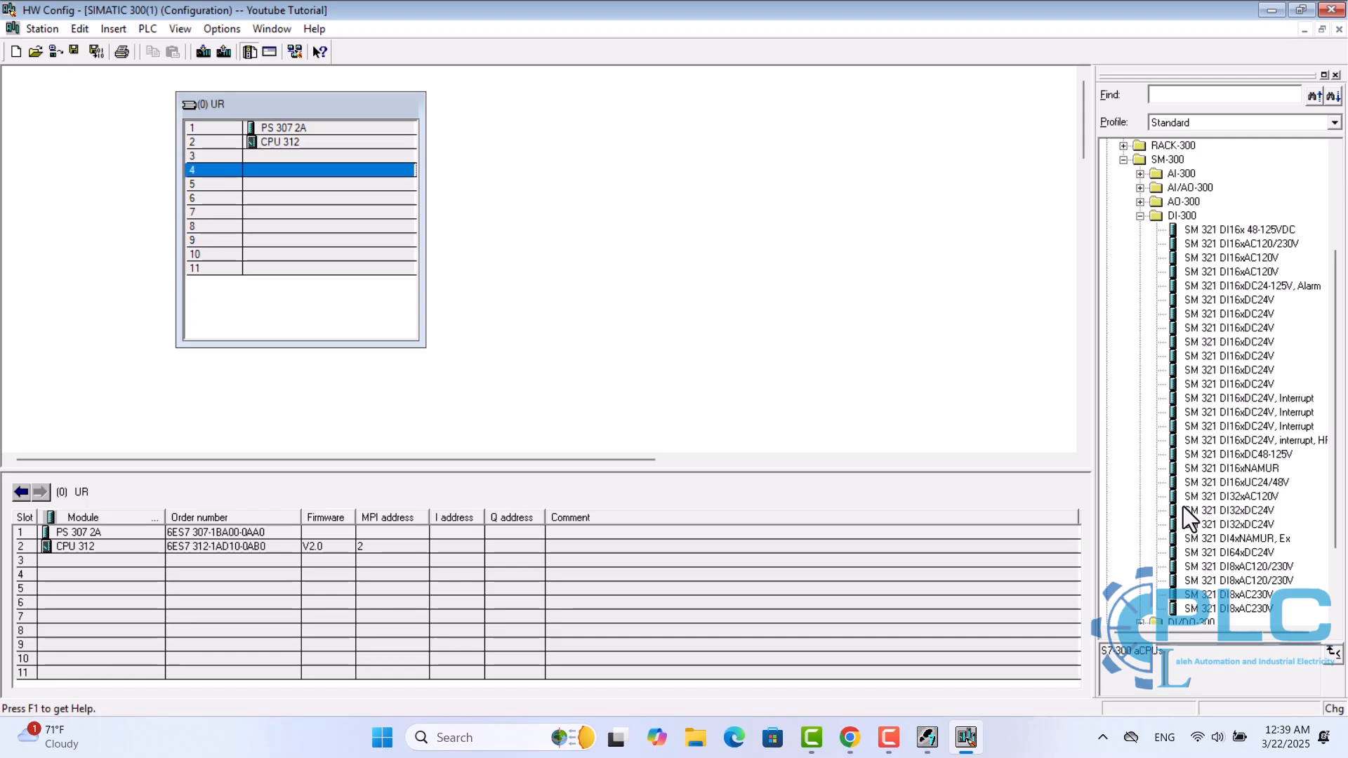
pyautogui.click(1220, 300)
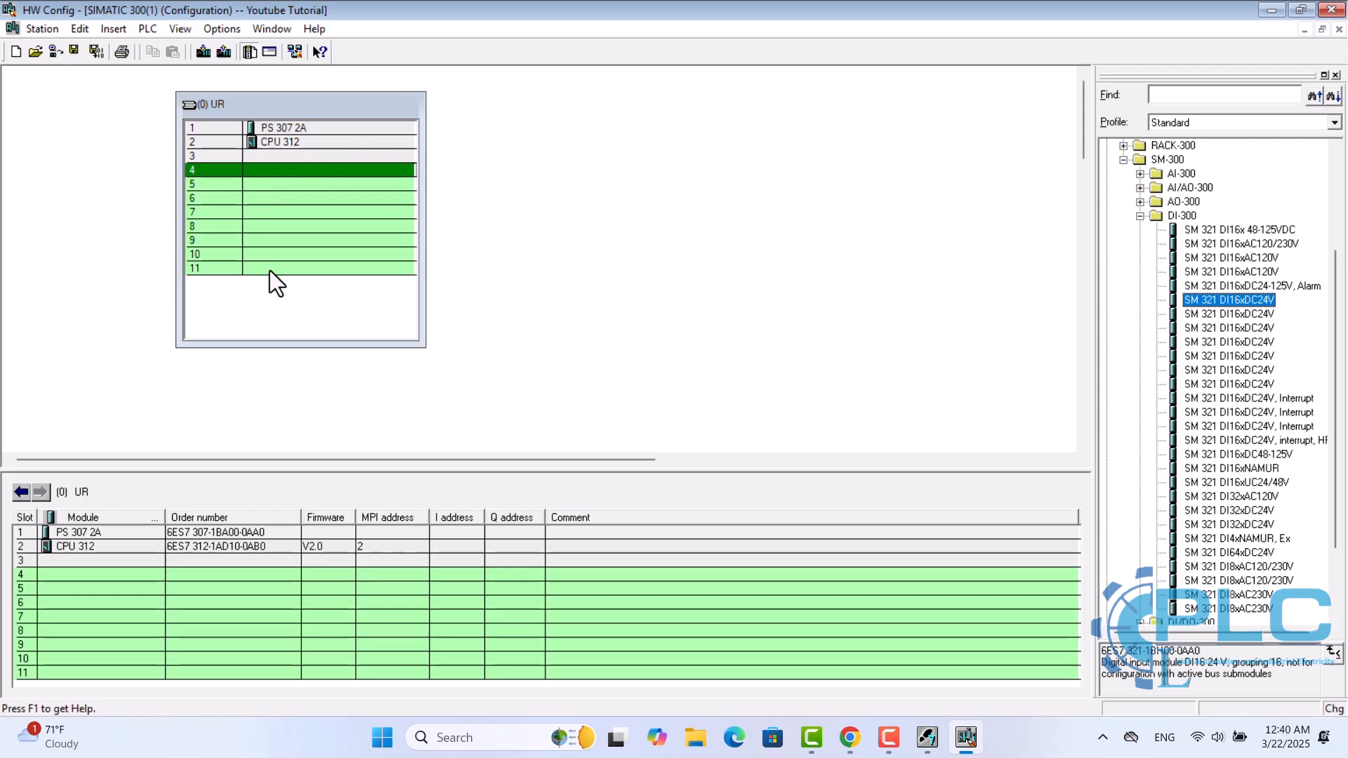
pyautogui.doubleClick(1221, 299)
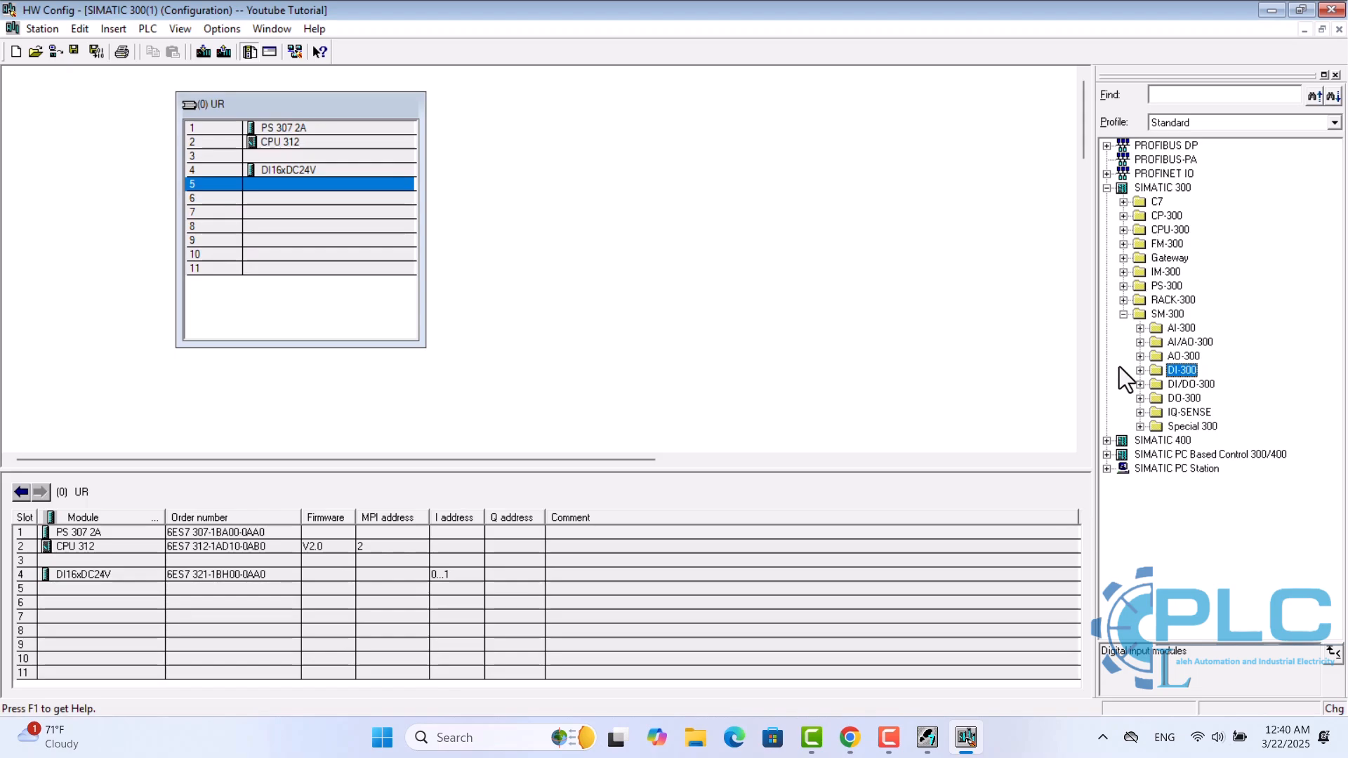
# Insert the SM 322 DO16xDC24V/0.5A digital output module, 6ES7 322-1BH10-0AA0, into slot 5 of the rack.
pyautogui.click(1139, 398)
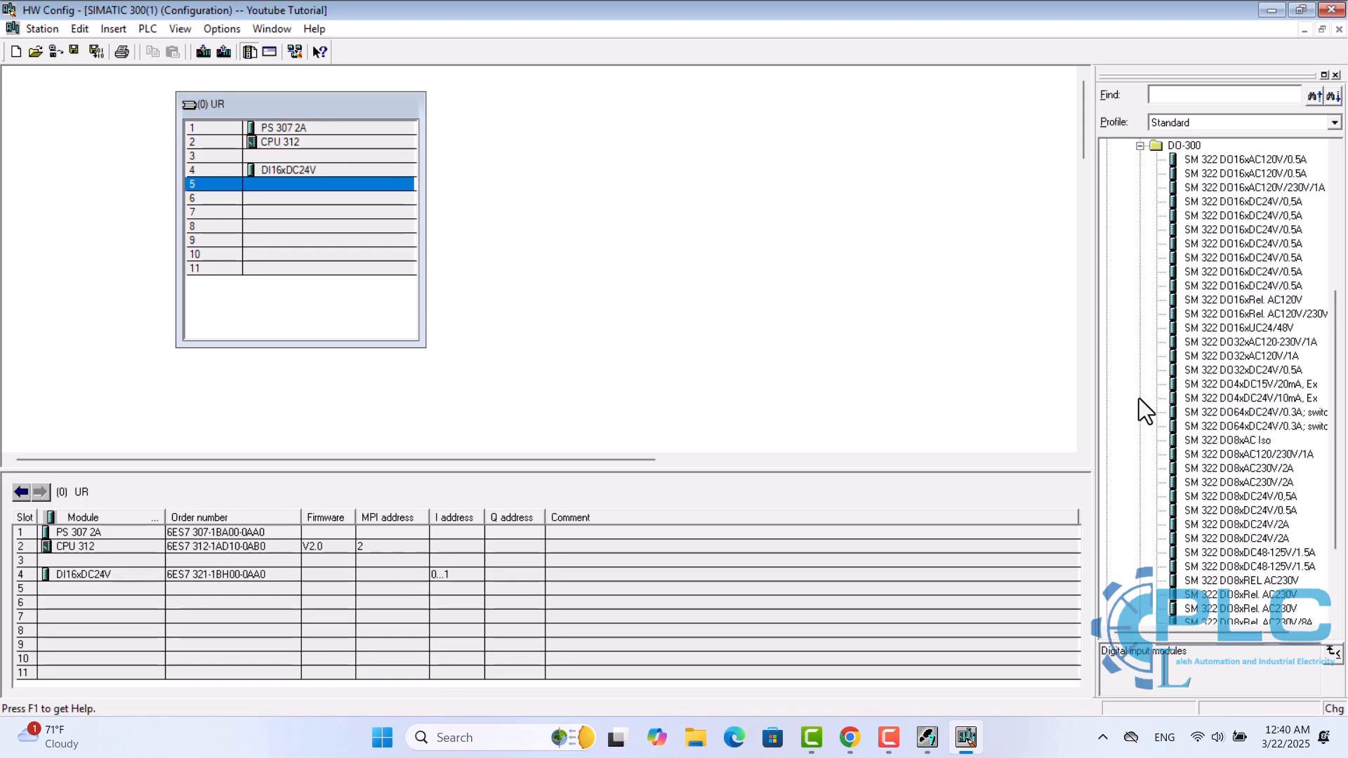
pyautogui.click(1230, 257)
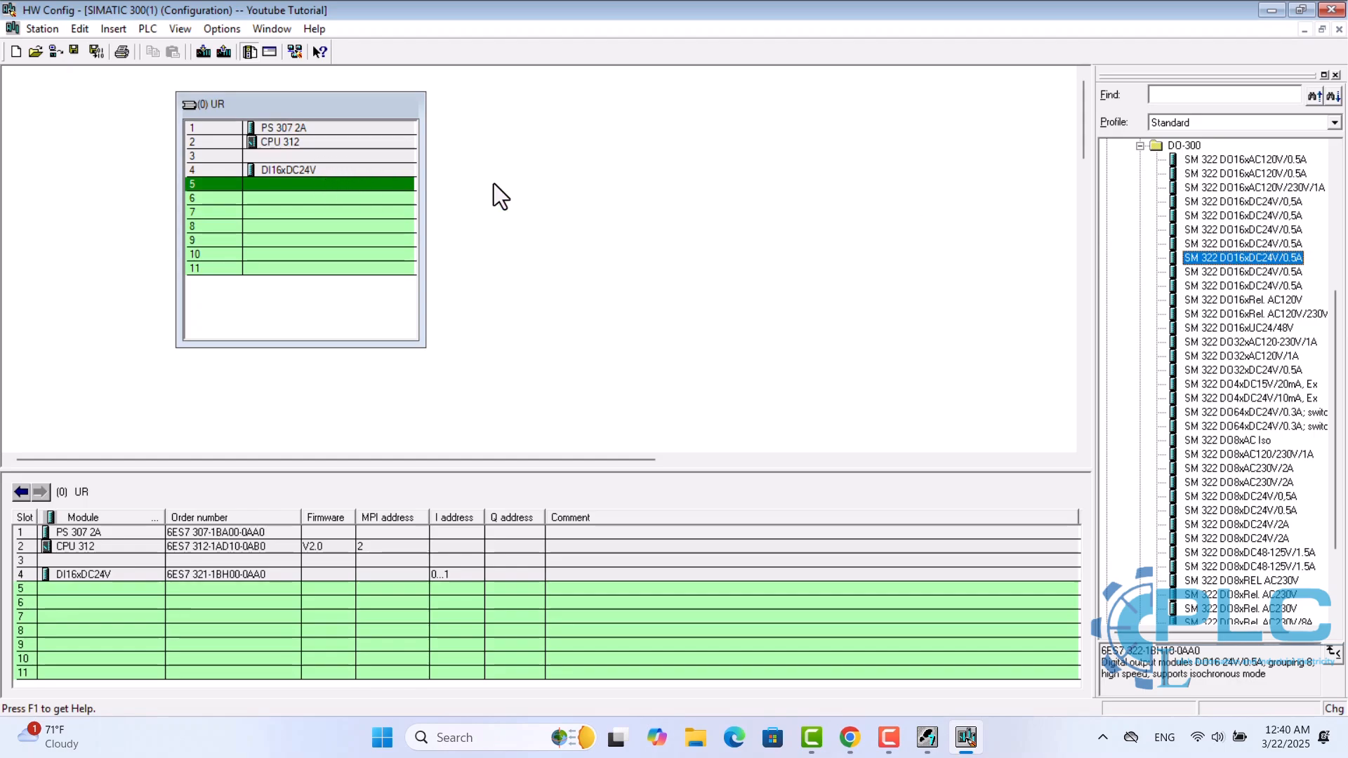
pyautogui.doubleClick(1224, 260)
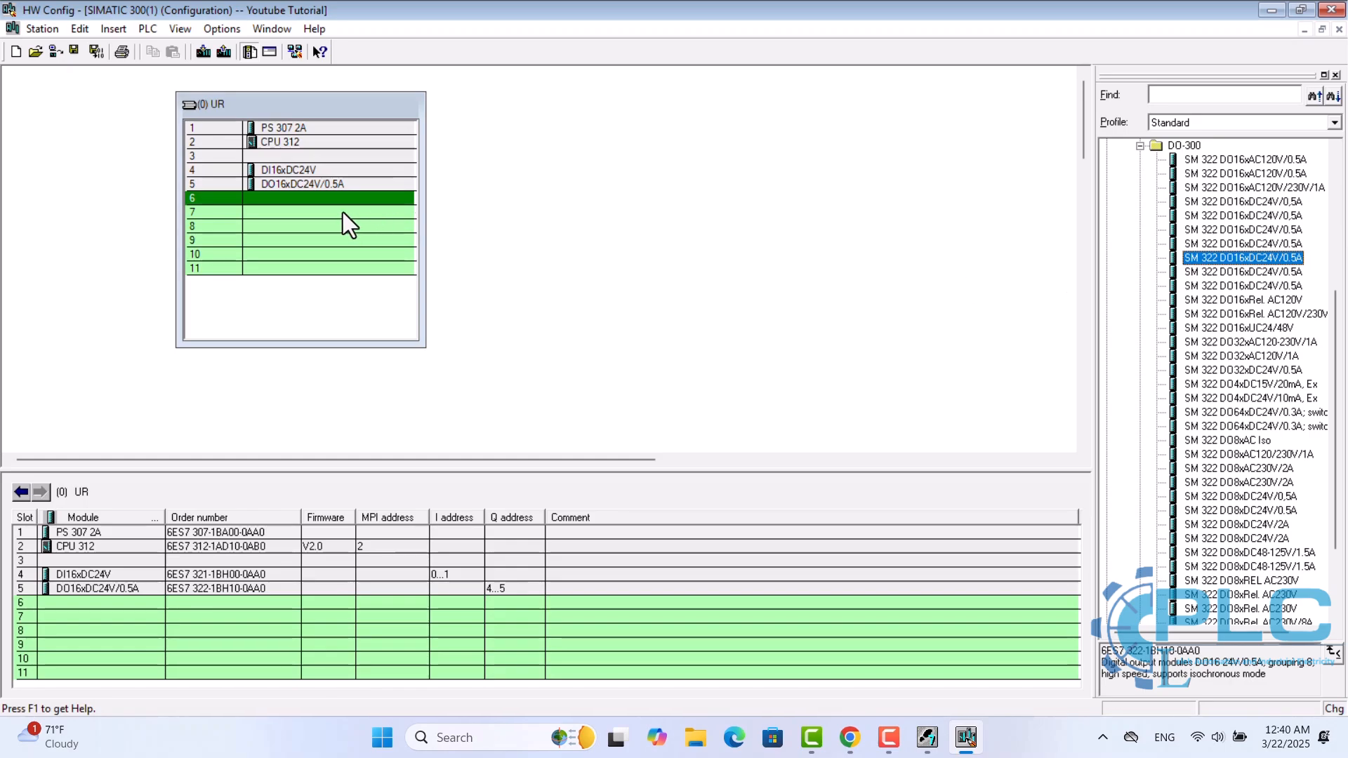
# Review the CPU and the digital input and output modules in the rack, and collapse the SM-300 catalog folder.
pyautogui.click(318, 172)
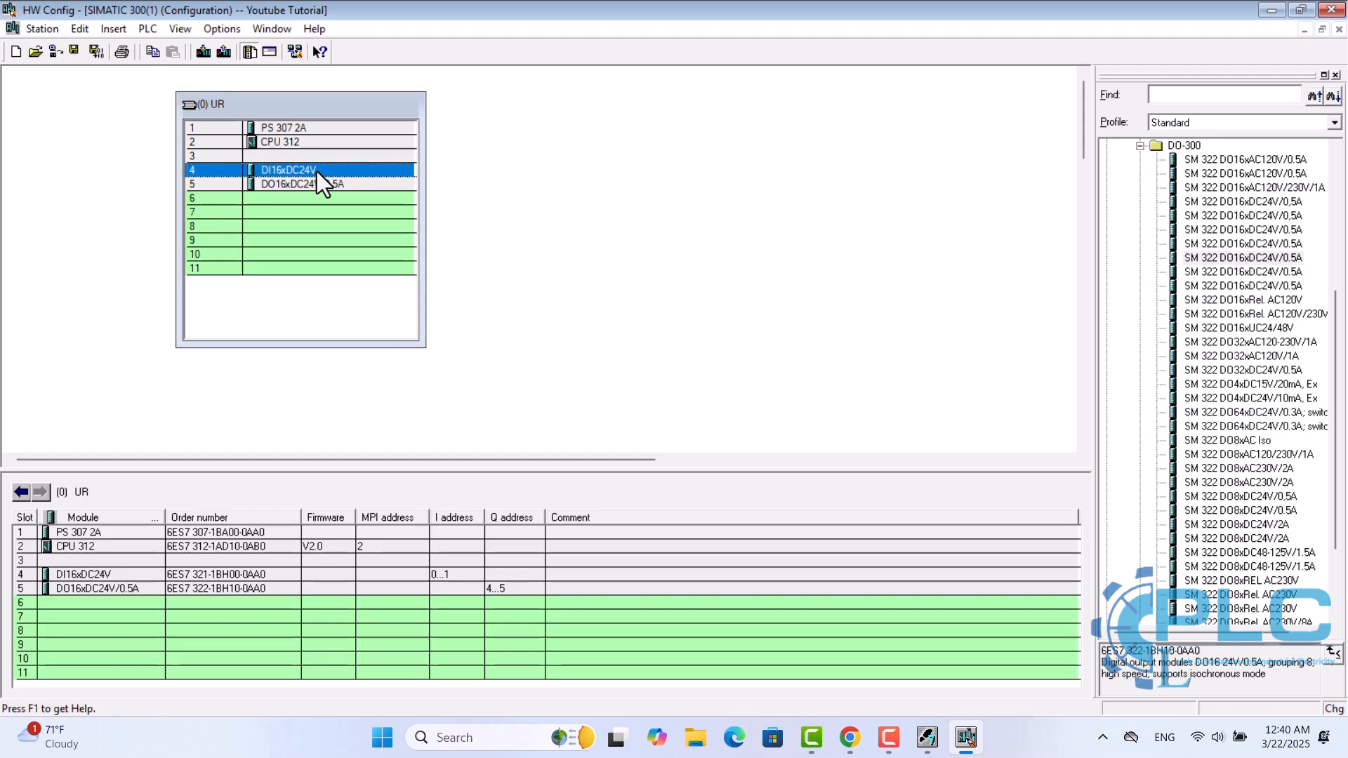
pyautogui.press('XF86AudioRaiseVolume')
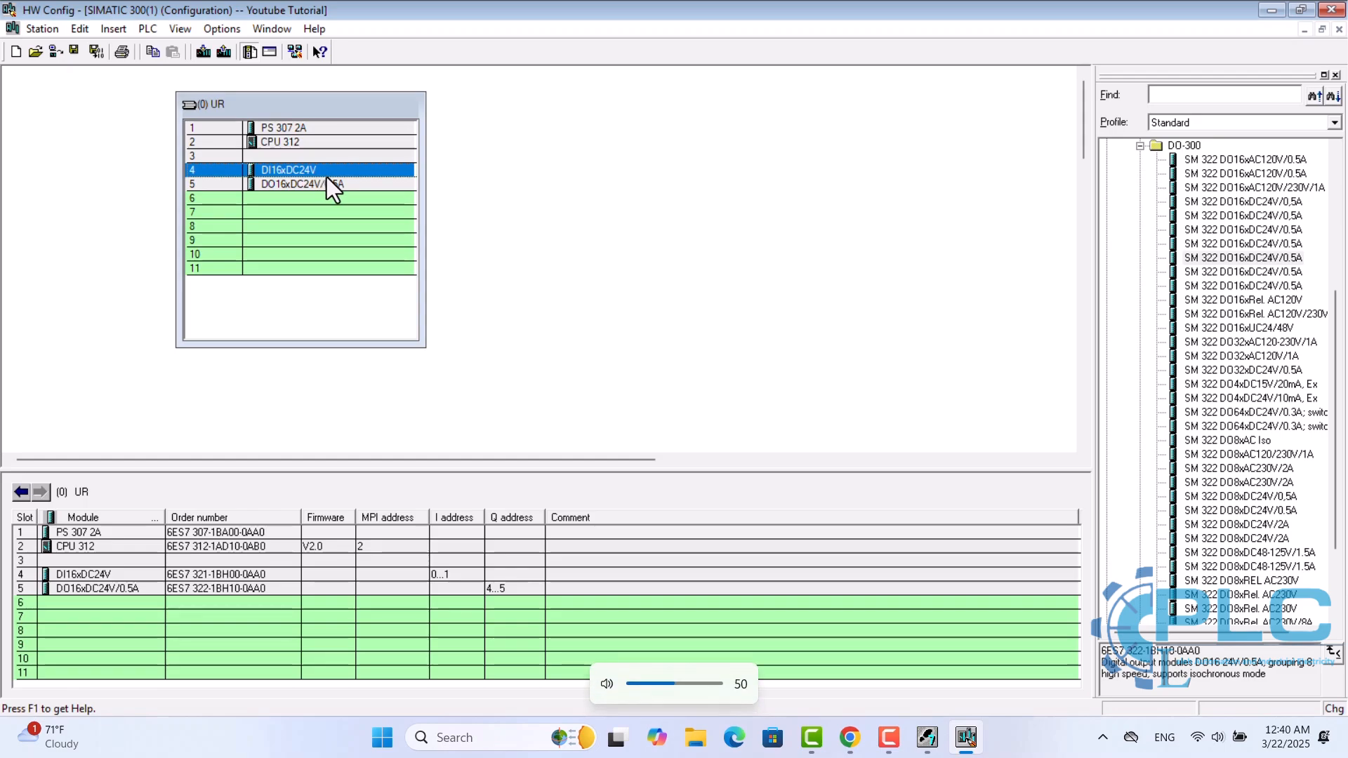
pyautogui.click(334, 182)
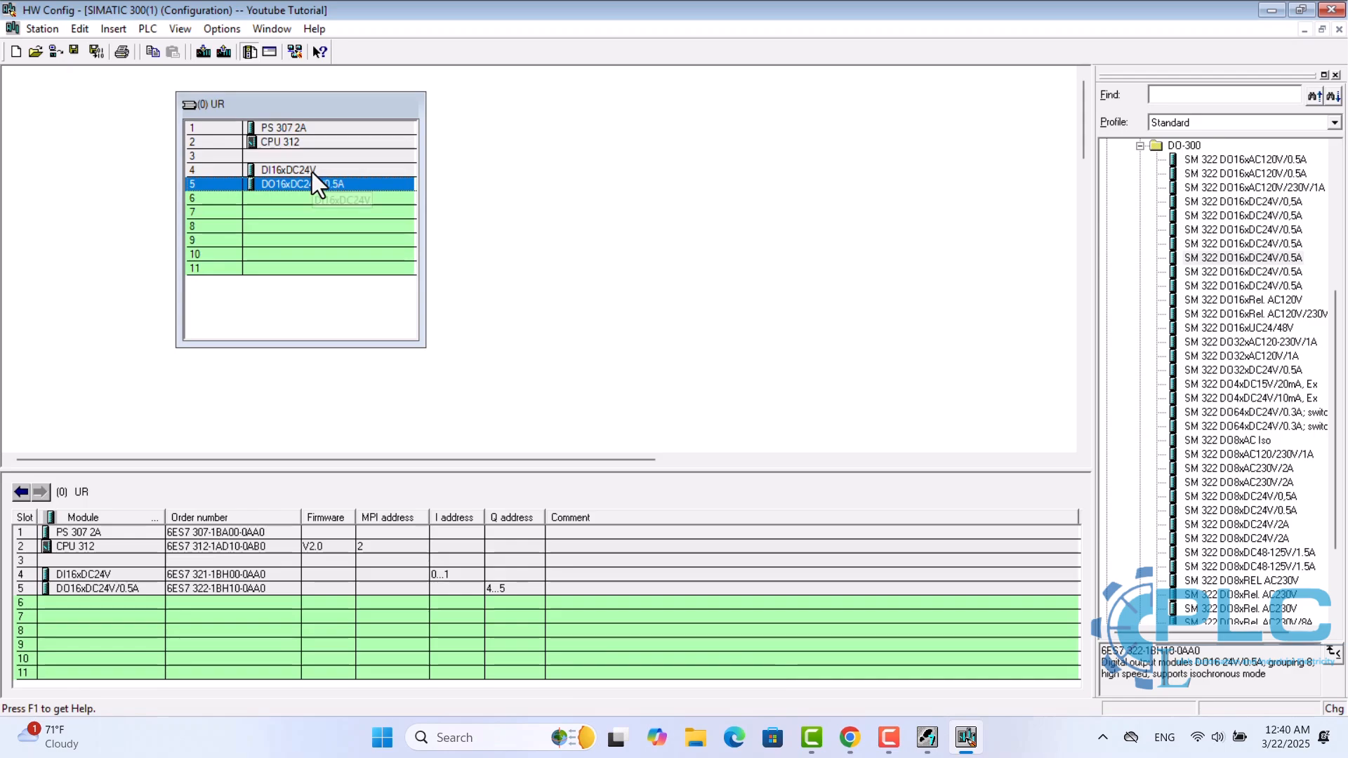
pyautogui.click(312, 171)
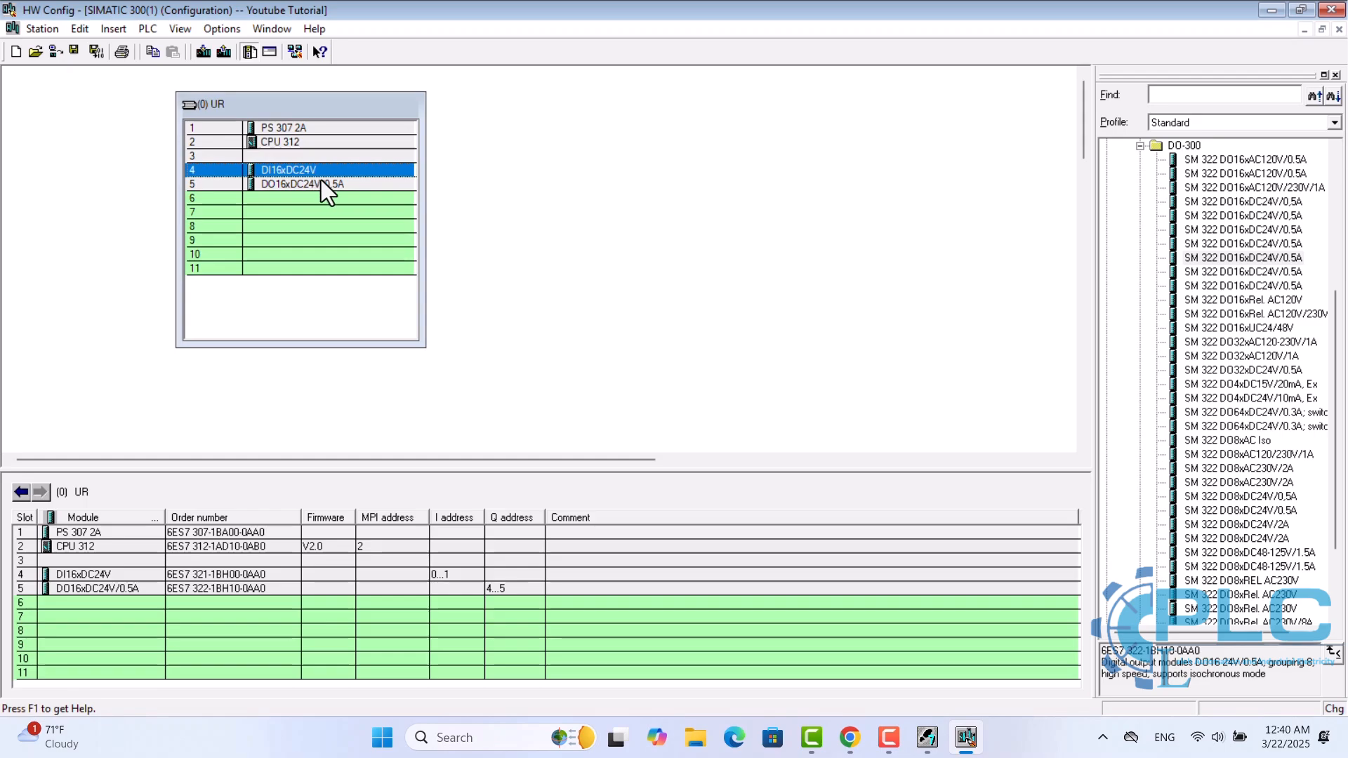
pyautogui.click(323, 184)
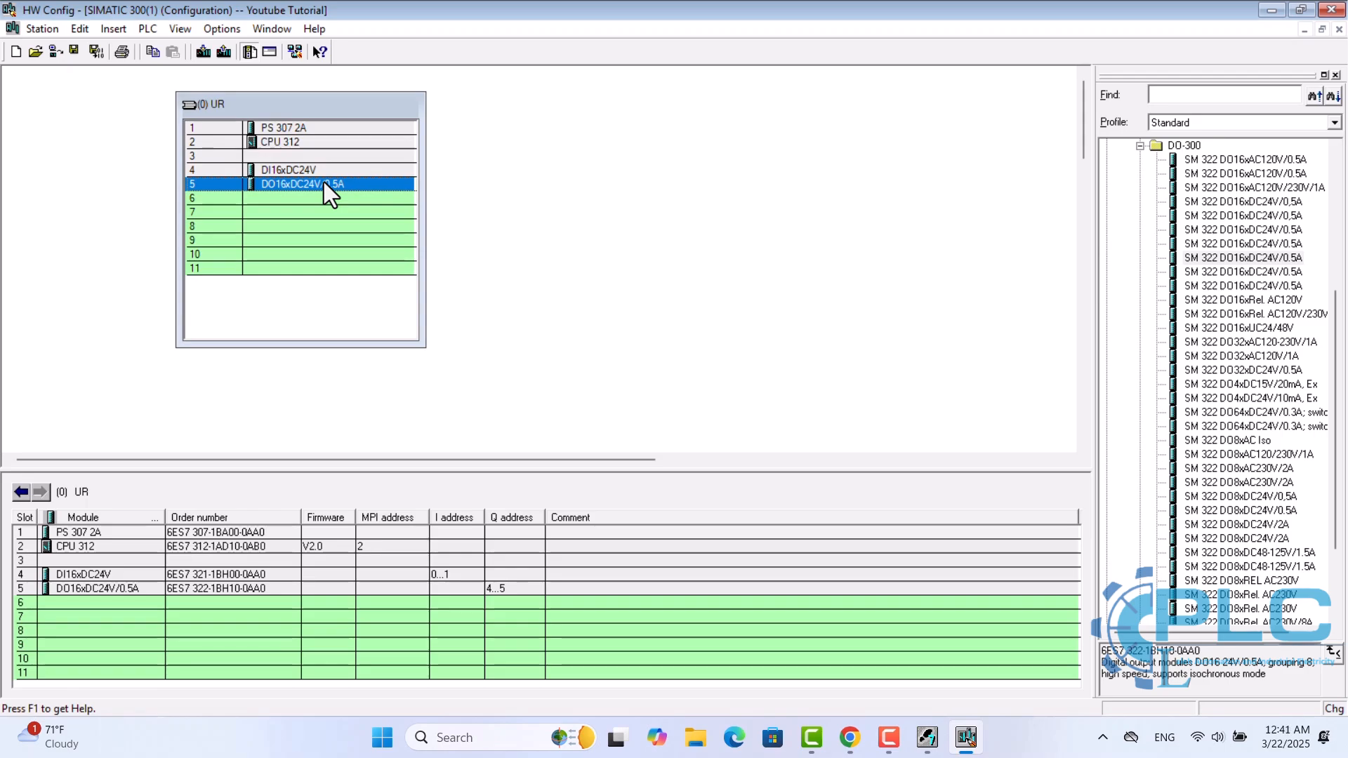
pyautogui.click(316, 171)
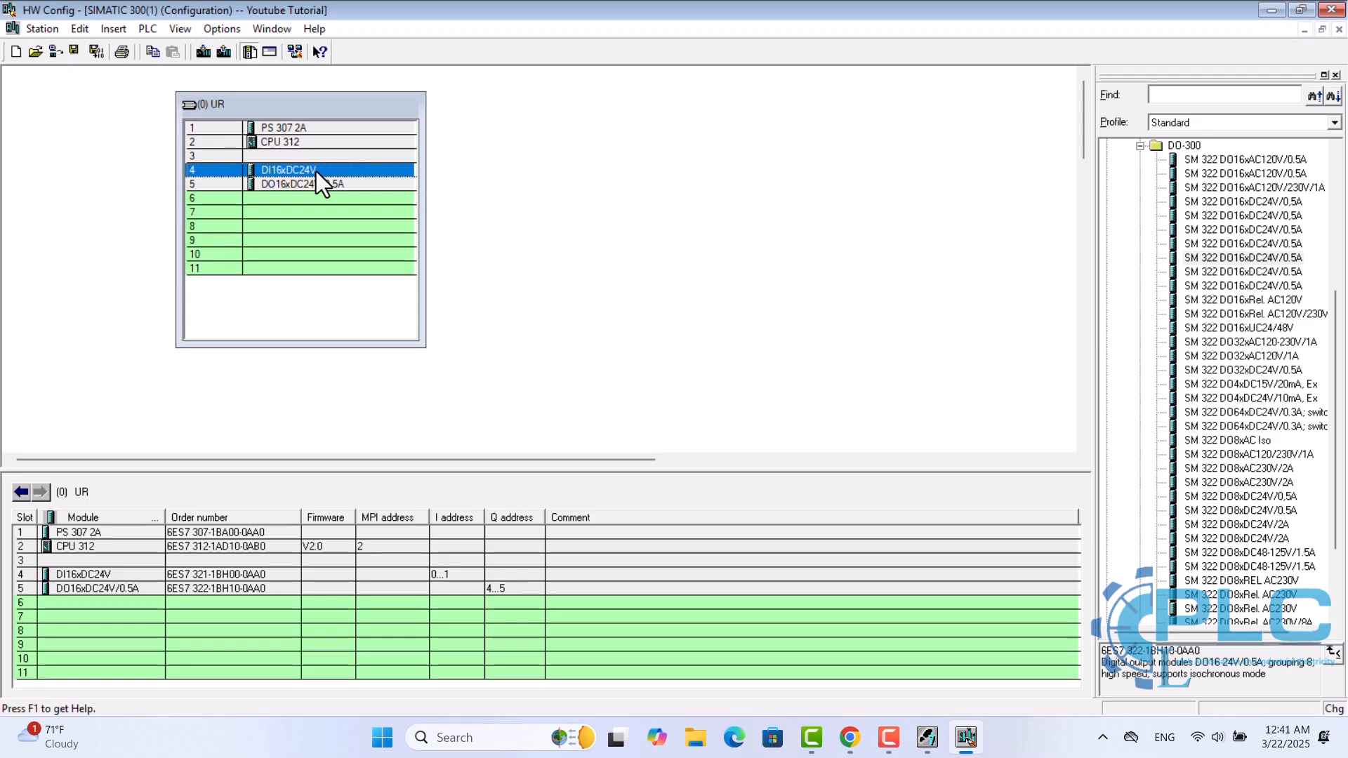
pyautogui.click(323, 182)
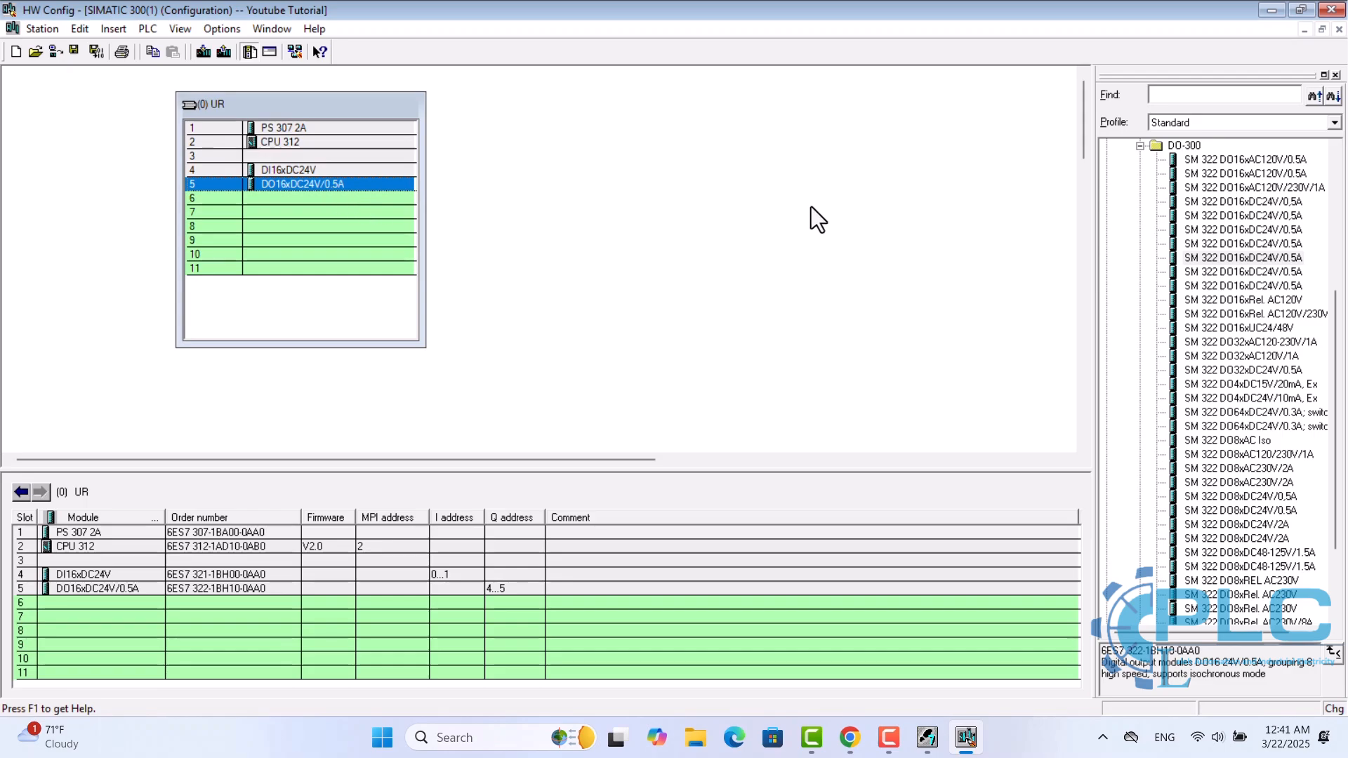
pyautogui.click(1139, 145)
pyautogui.click(1124, 314)
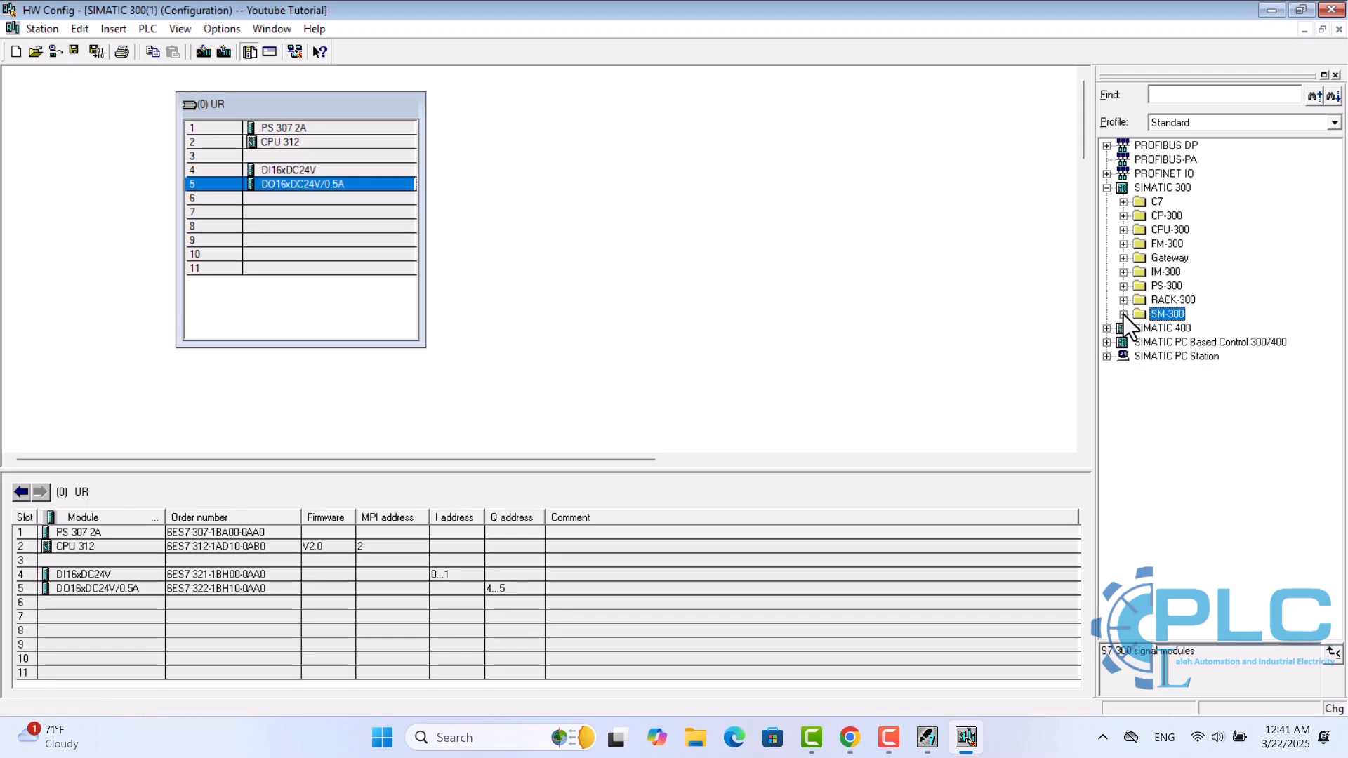
pyautogui.click(265, 143)
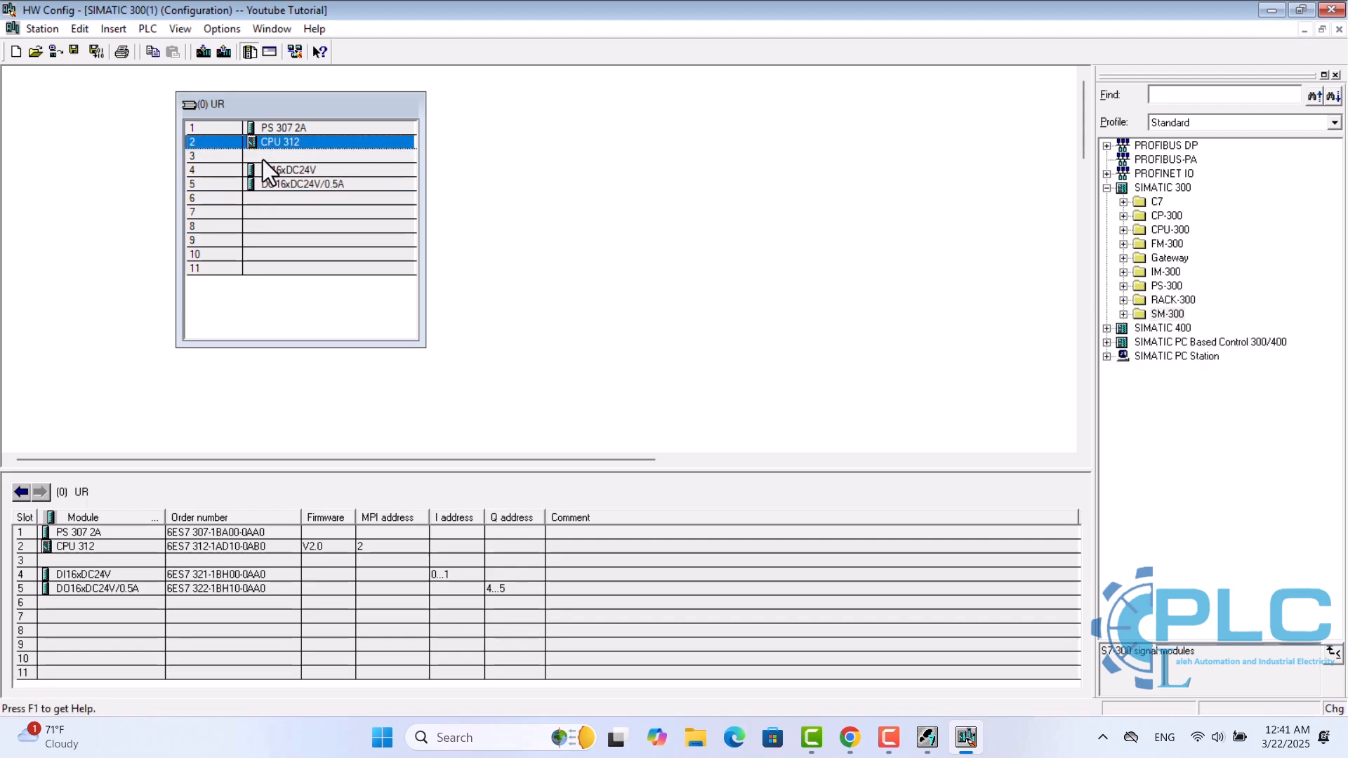
pyautogui.click(263, 173)
pyautogui.click(279, 184)
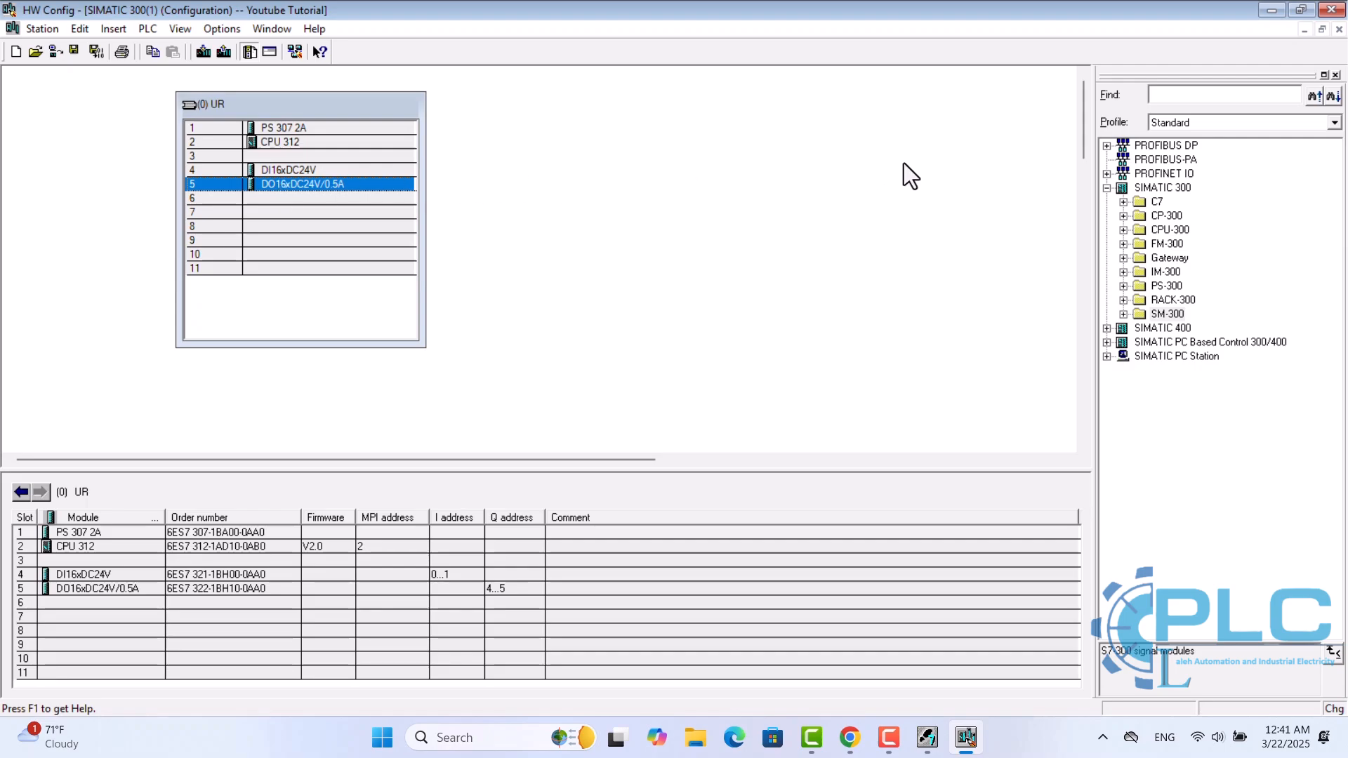
# Expand the CPU 312C catalog folder and delete the digital output module from slot 5 and the digital input module from slot 4.
pyautogui.click(1124, 230)
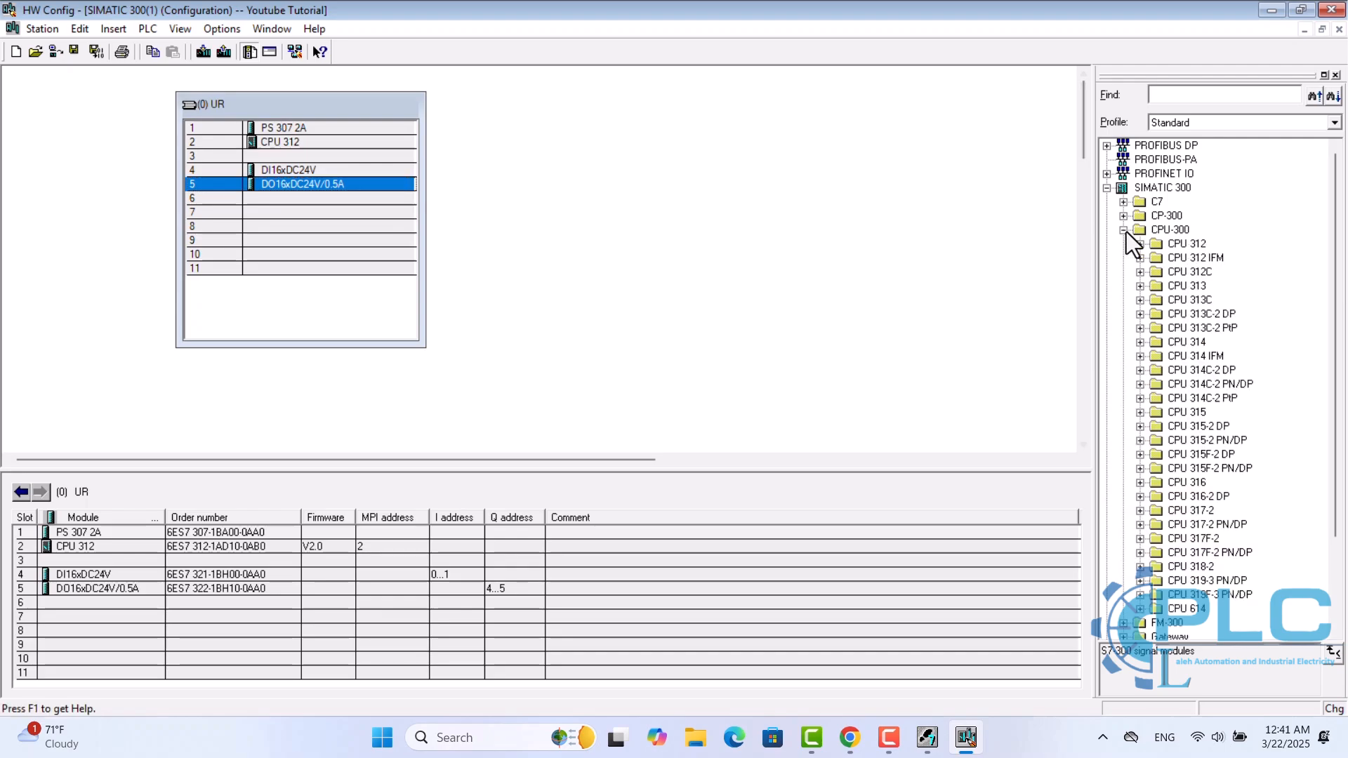
pyautogui.click(1140, 272)
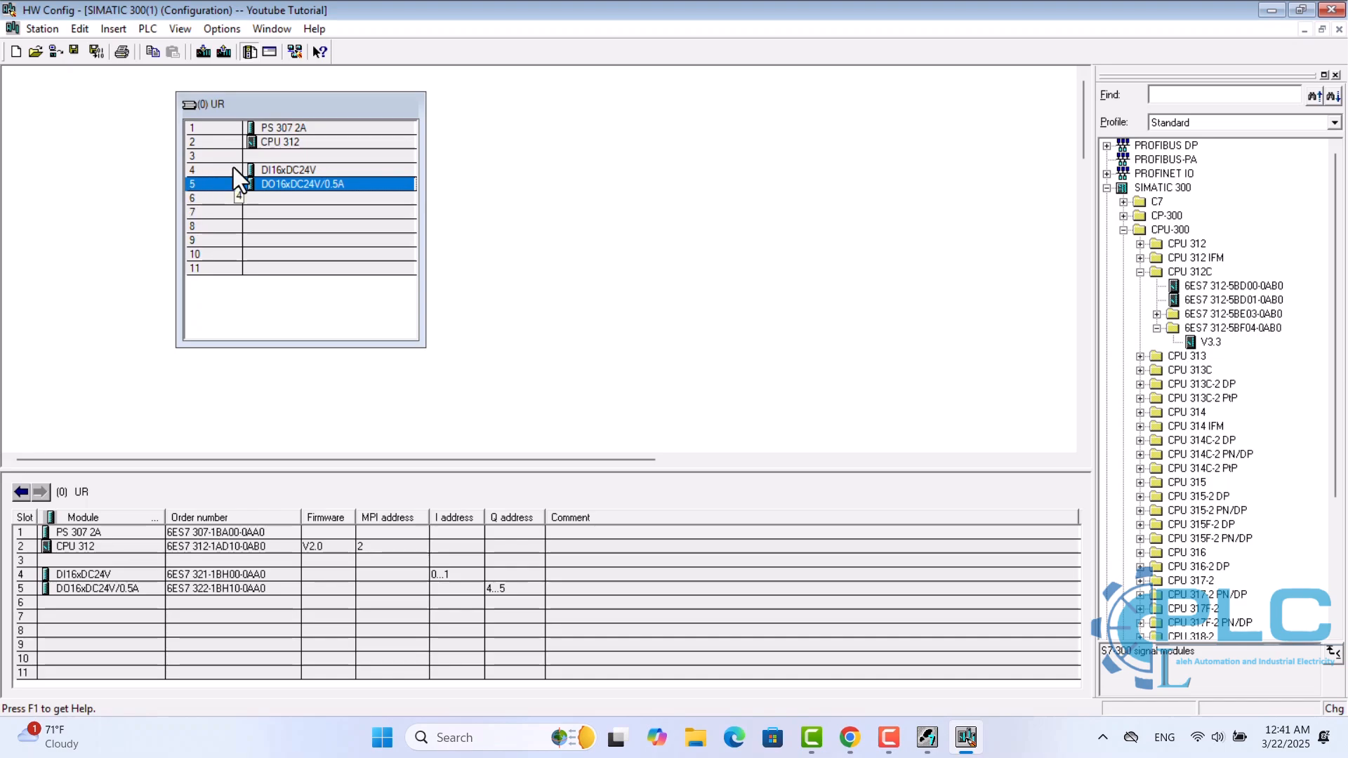
pyautogui.click(276, 171)
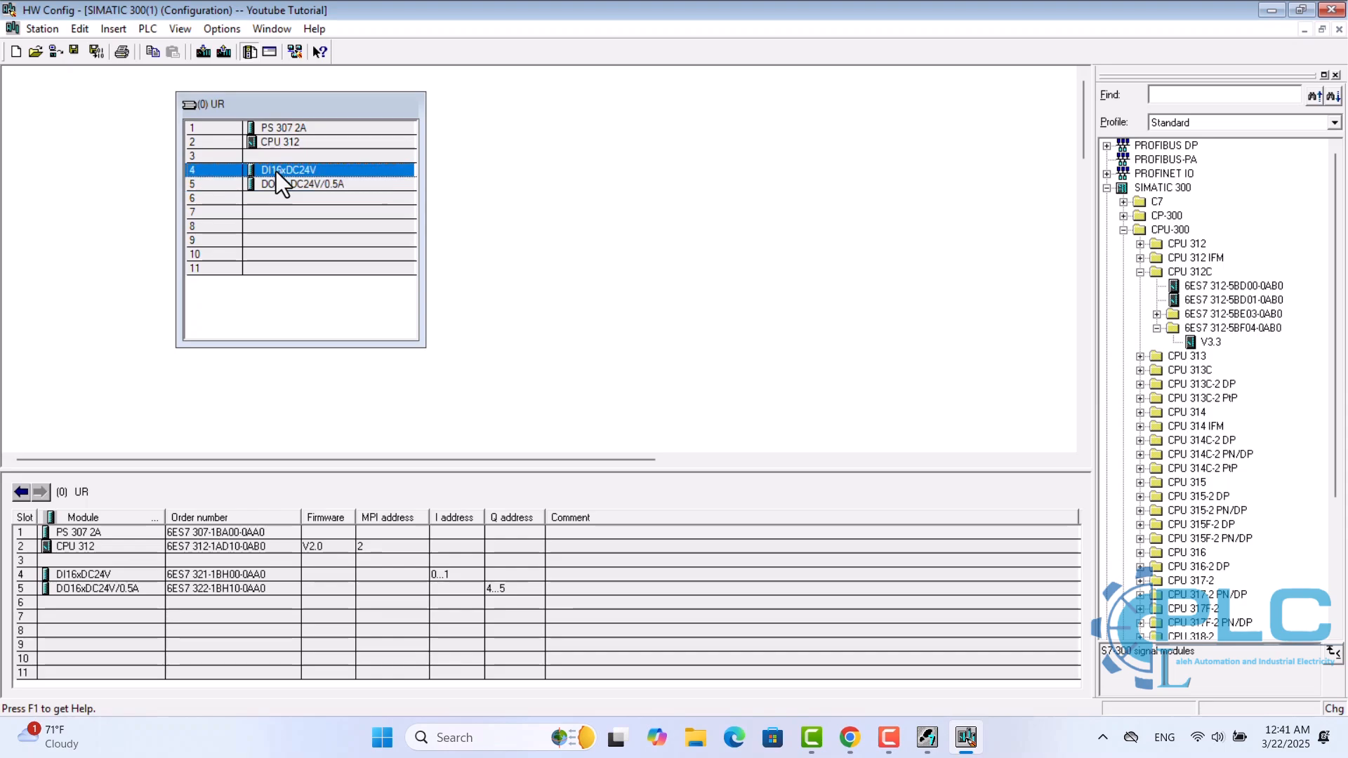
pyautogui.click(278, 187)
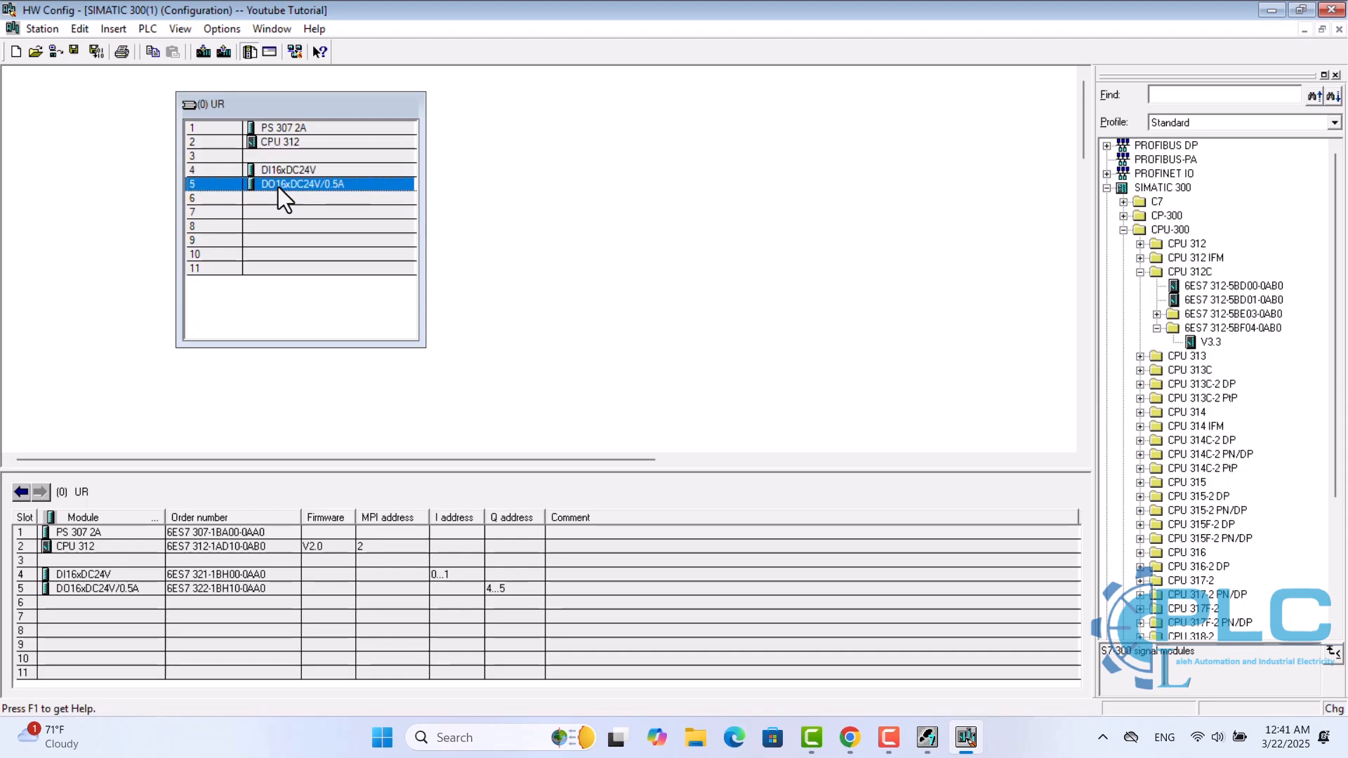
pyautogui.press('Delete')
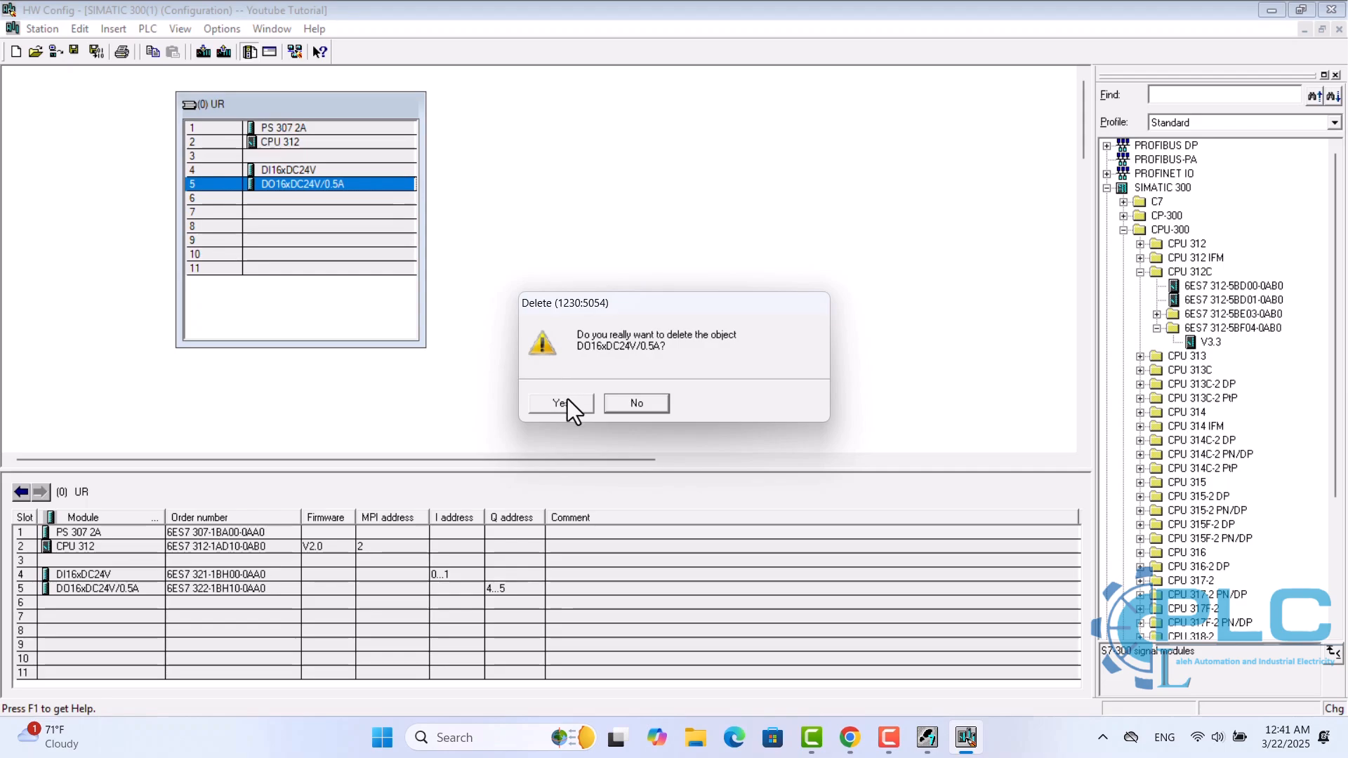
pyautogui.click(566, 399)
pyautogui.click(304, 173)
pyautogui.press('Delete')
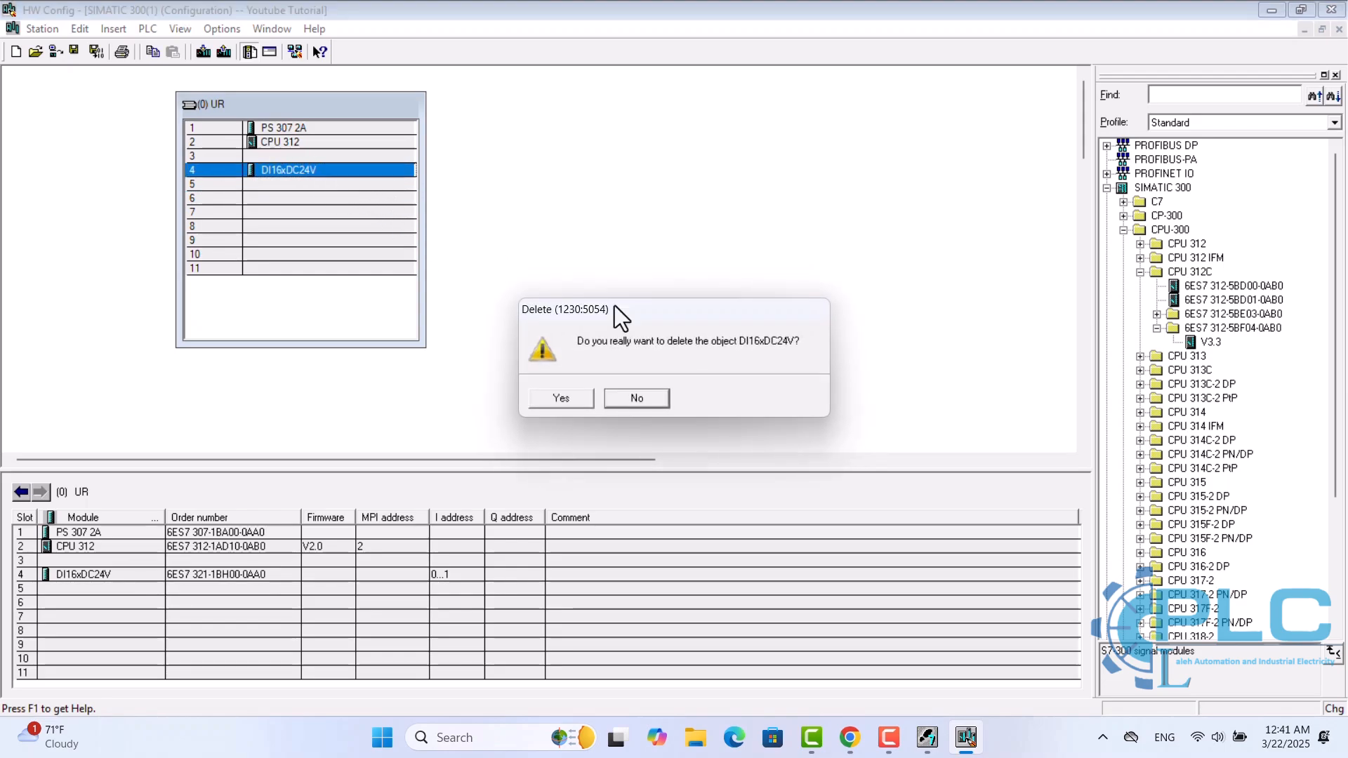
pyautogui.click(545, 399)
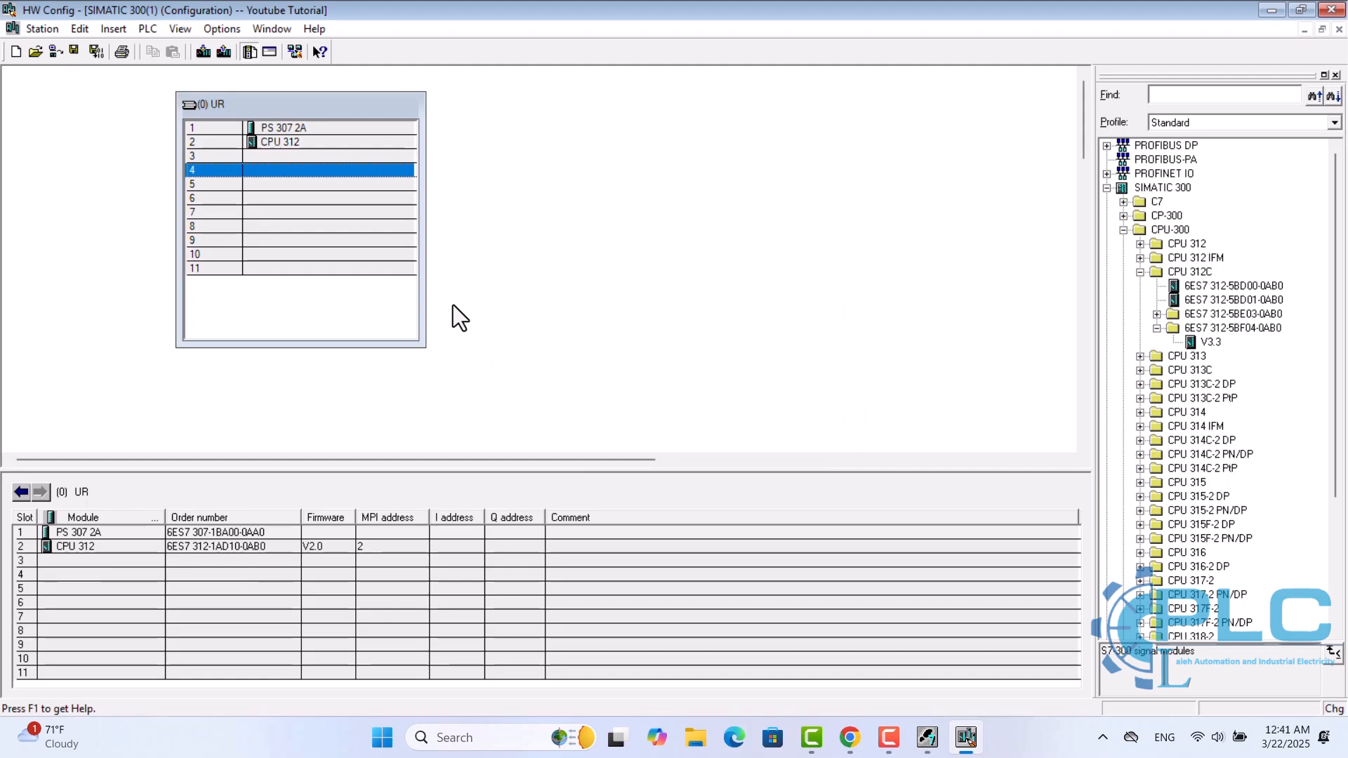
# Replace the CPU 312 in slot 2 with the CPU 312C, 6ES7 312-5BF04-0AB0, firmware V3.3.
pyautogui.click(273, 145)
pyautogui.press('Delete')
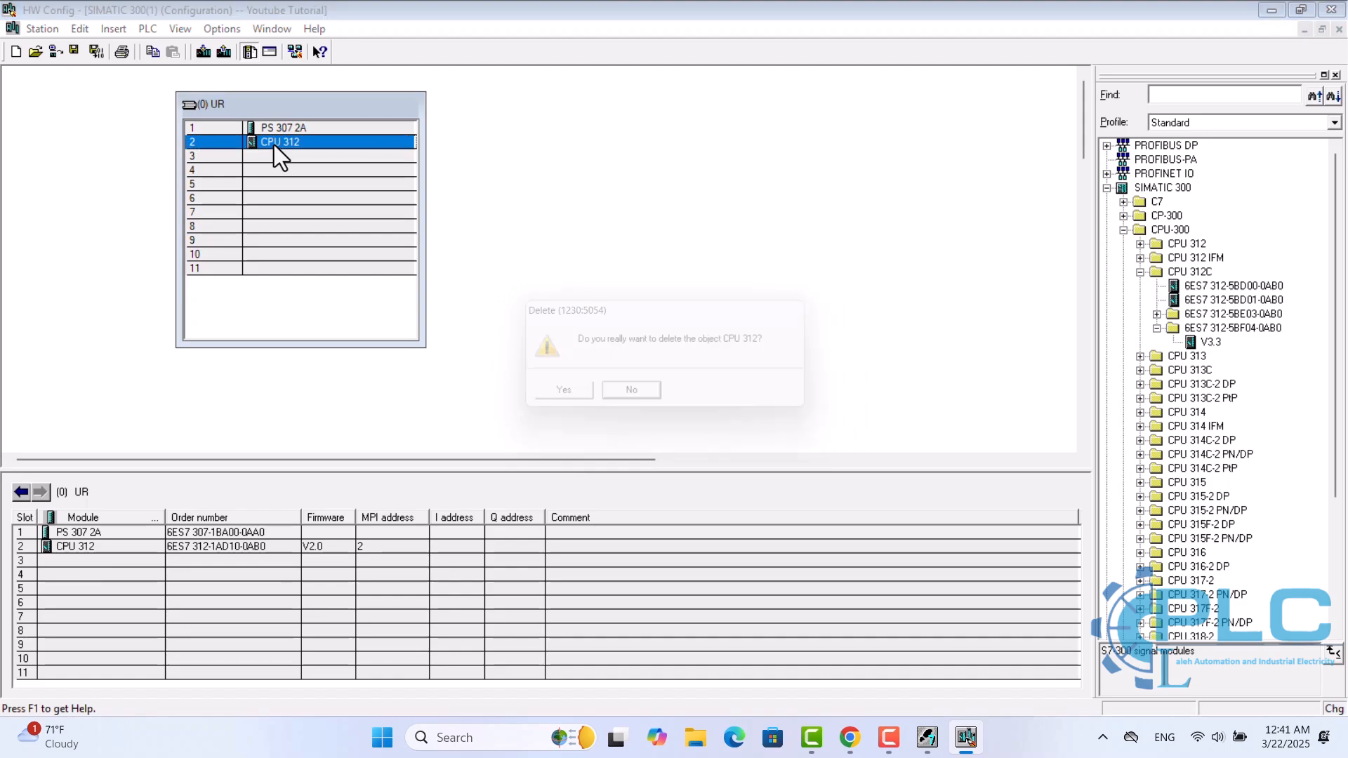
pyautogui.click(559, 397)
pyautogui.click(559, 398)
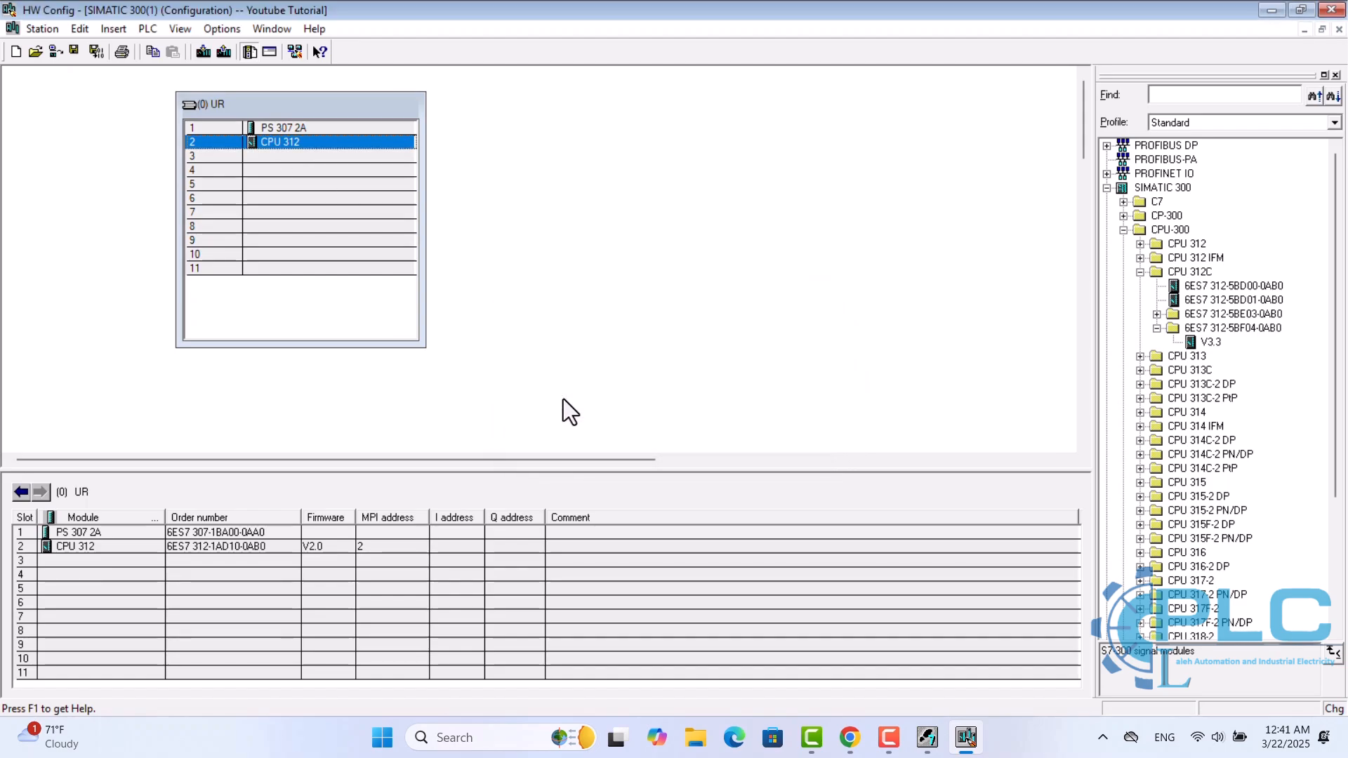
pyautogui.click(570, 413)
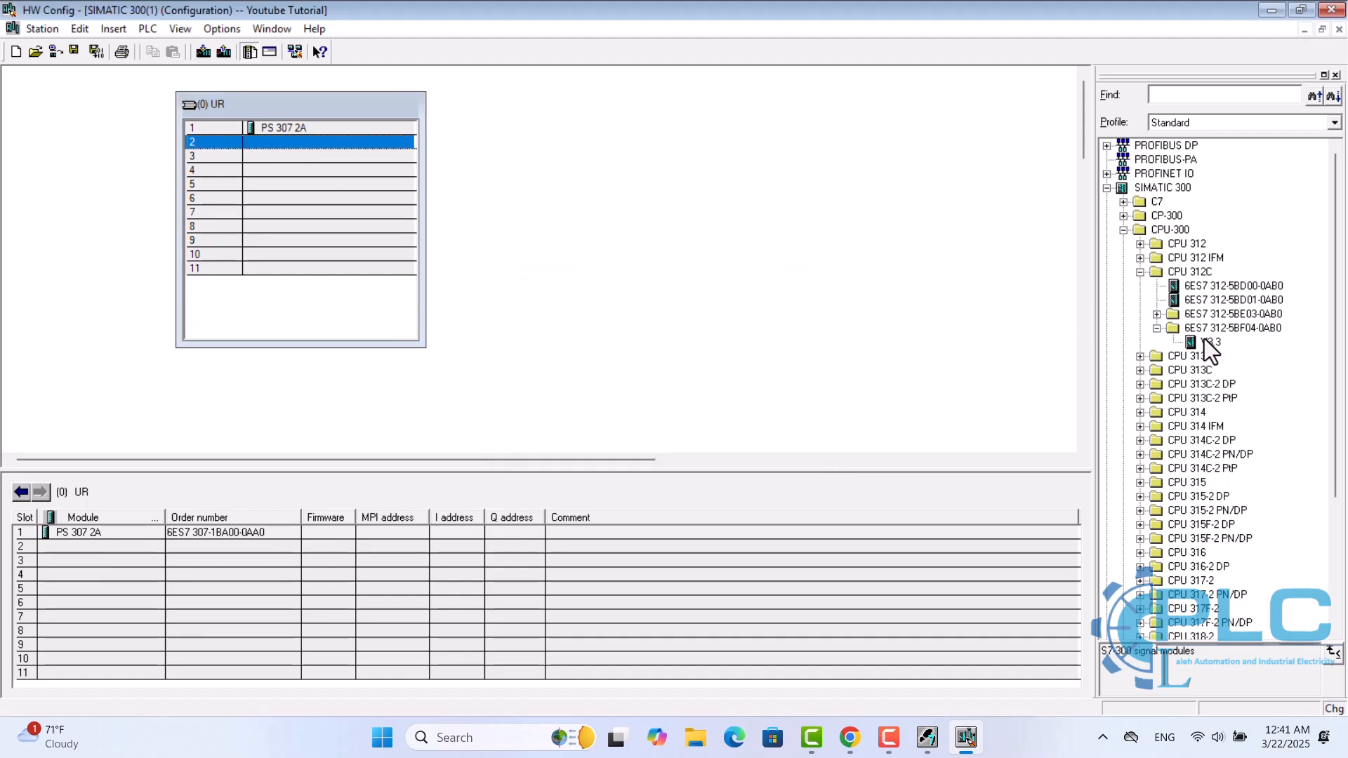
pyautogui.doubleClick(1206, 342)
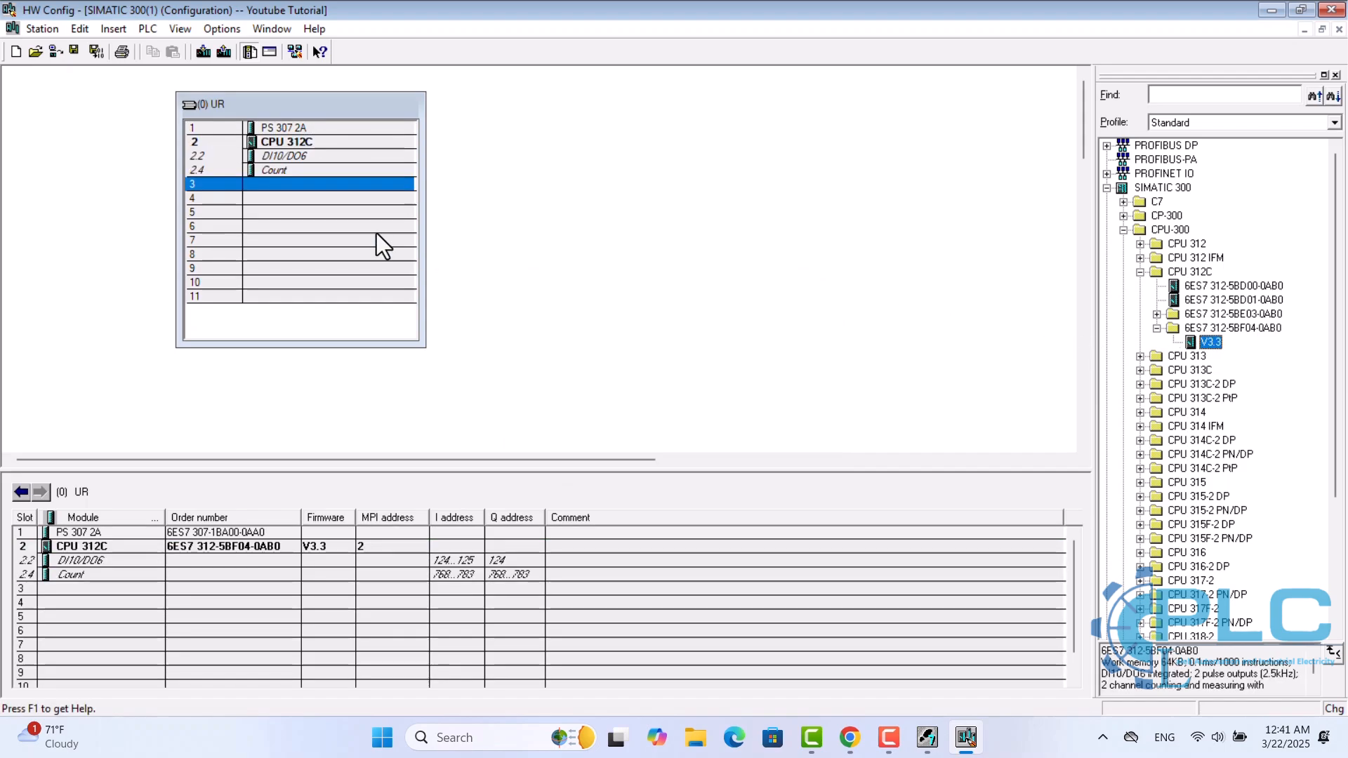
pyautogui.click(479, 233)
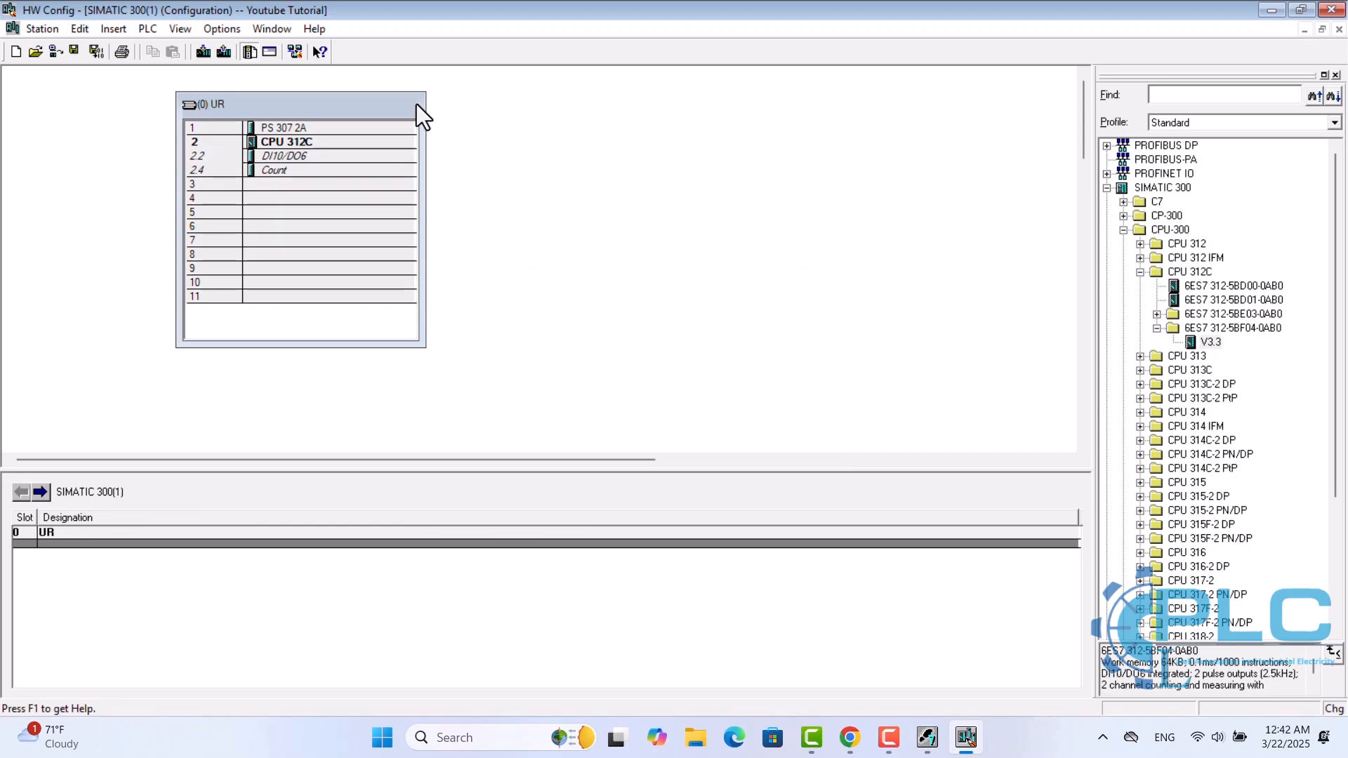
# Review the general, startup and cycle/clock memory properties of the CPU 312C.
pyautogui.doubleClick(302, 140)
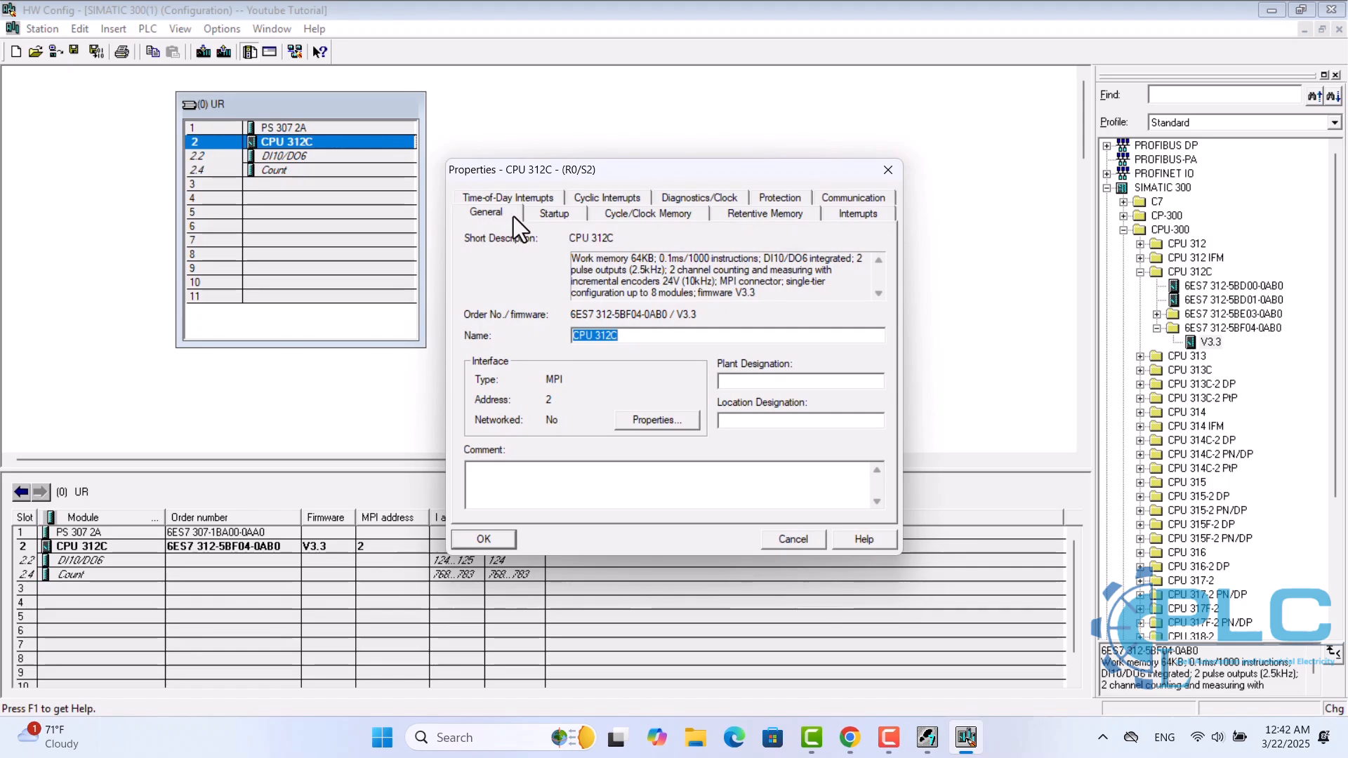
pyautogui.click(554, 213)
pyautogui.click(611, 213)
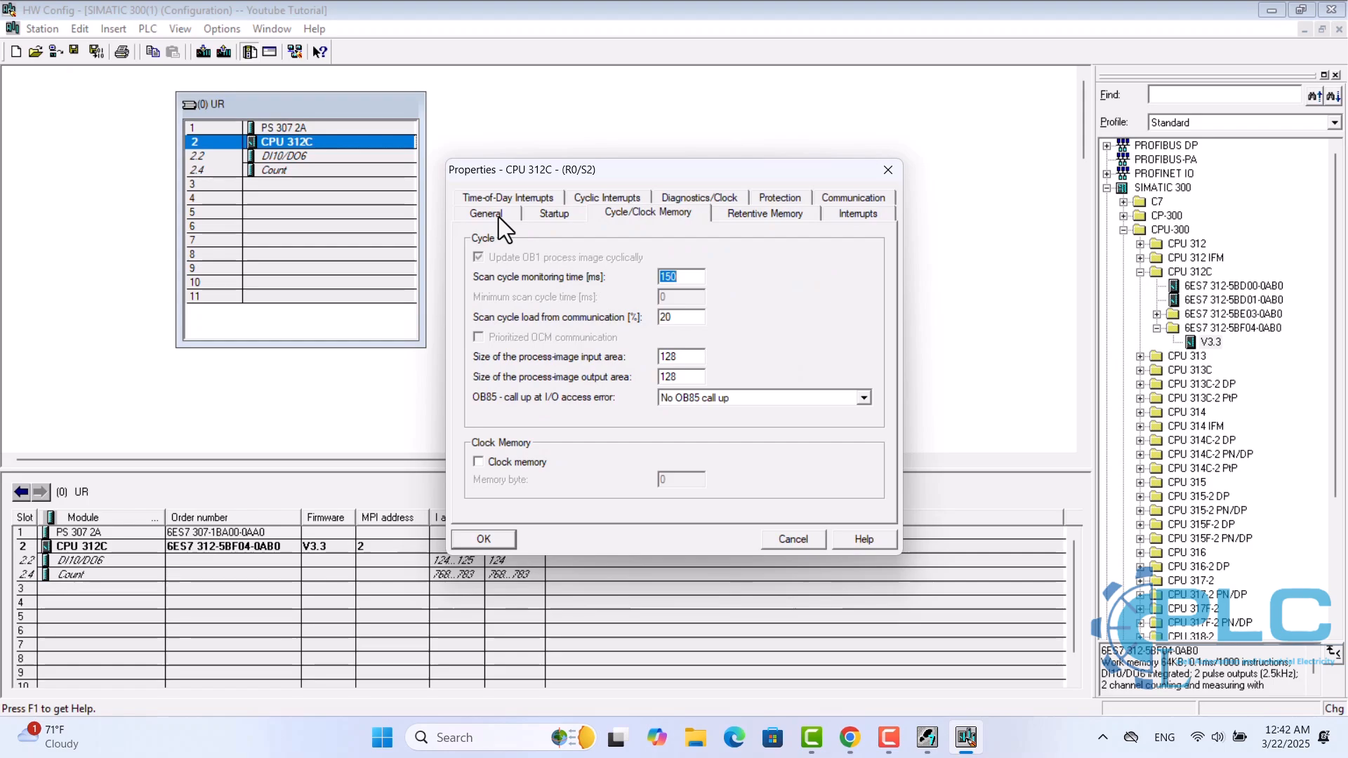
pyautogui.click(487, 541)
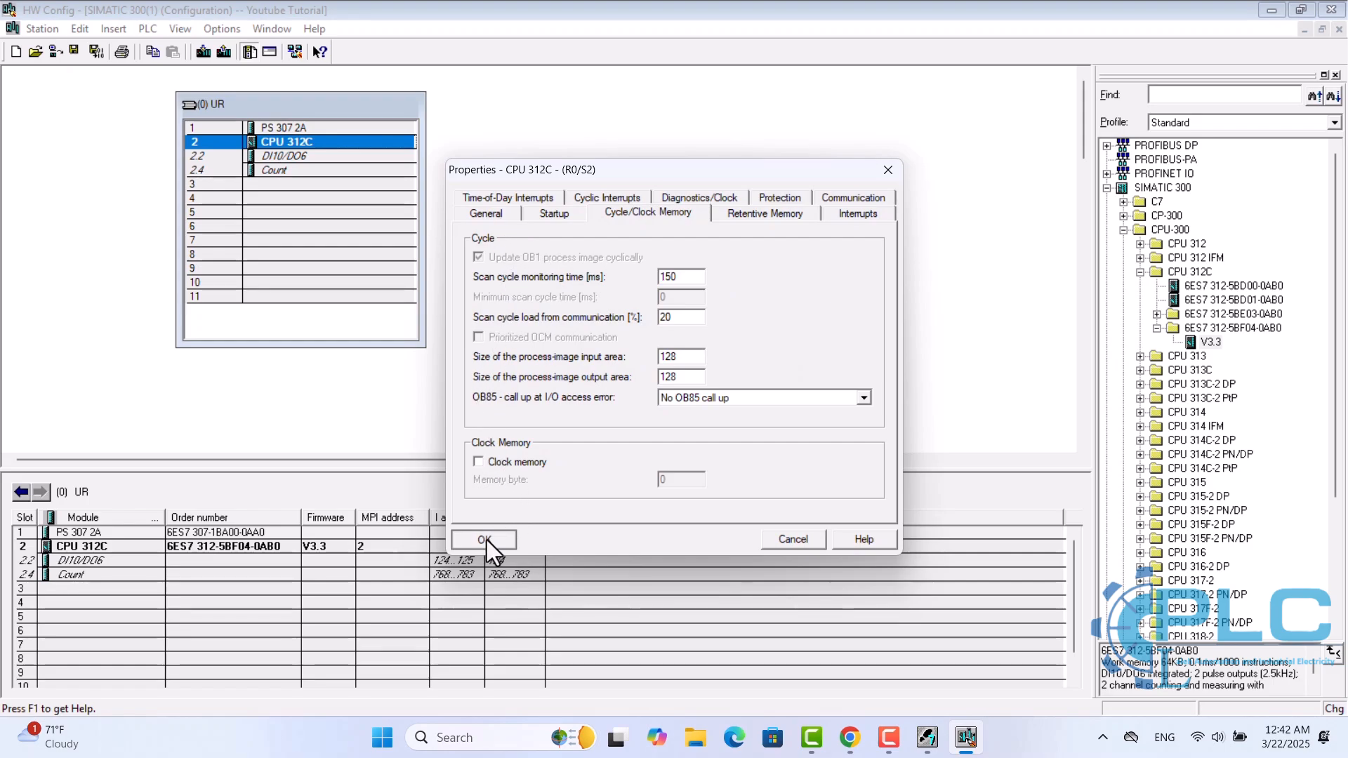
pyautogui.click(482, 313)
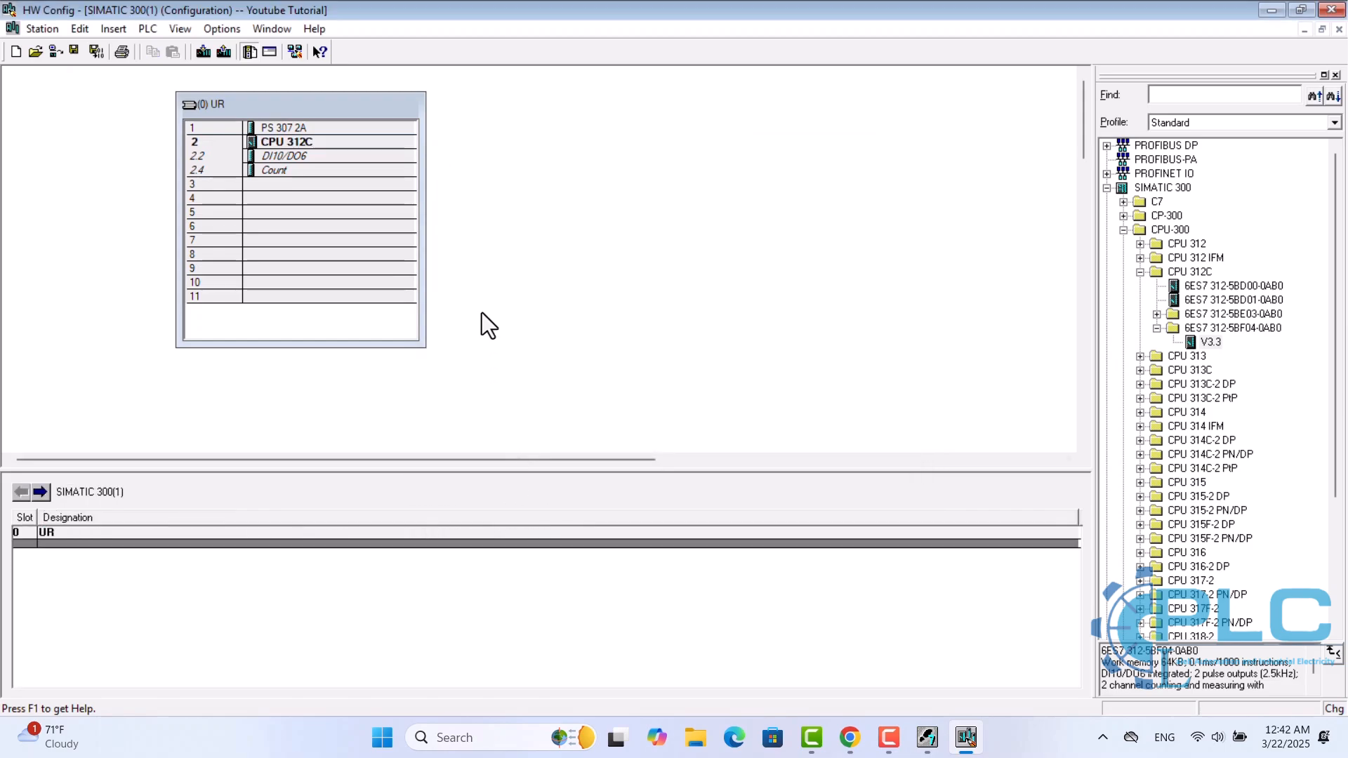
# Disable the system default addresses of the integrated DI10/DO6 and set both the input and output start addresses to 0.
pyautogui.click(361, 99)
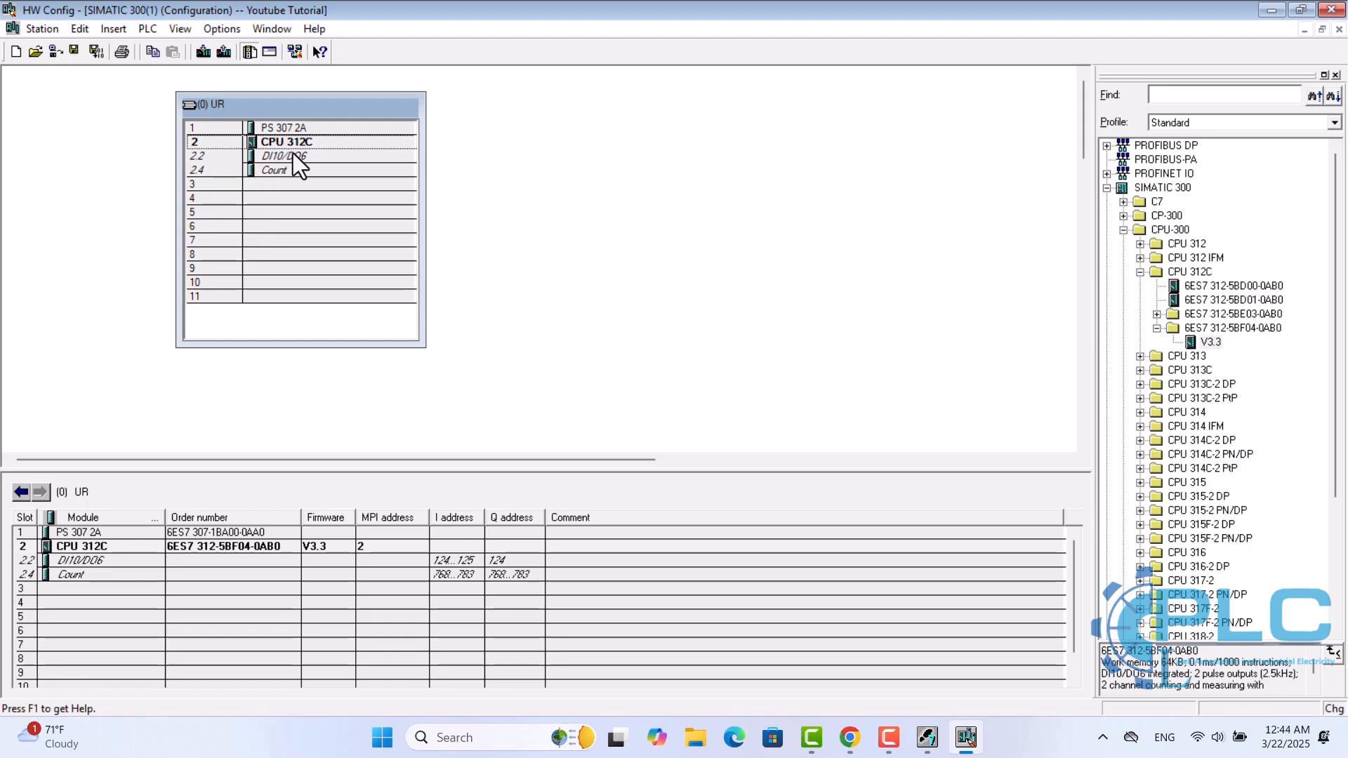
pyautogui.doubleClick(271, 153)
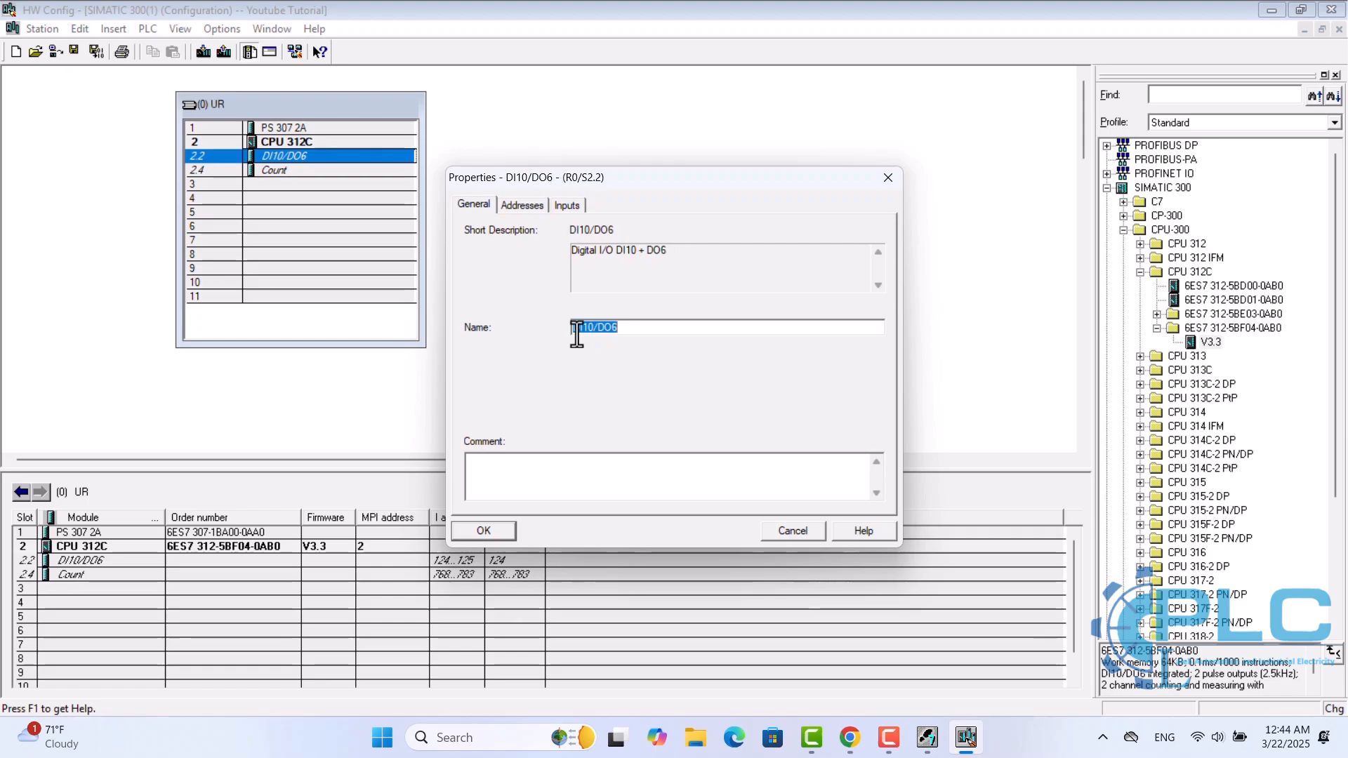
pyautogui.click(528, 474)
pyautogui.click(623, 328)
pyautogui.click(522, 205)
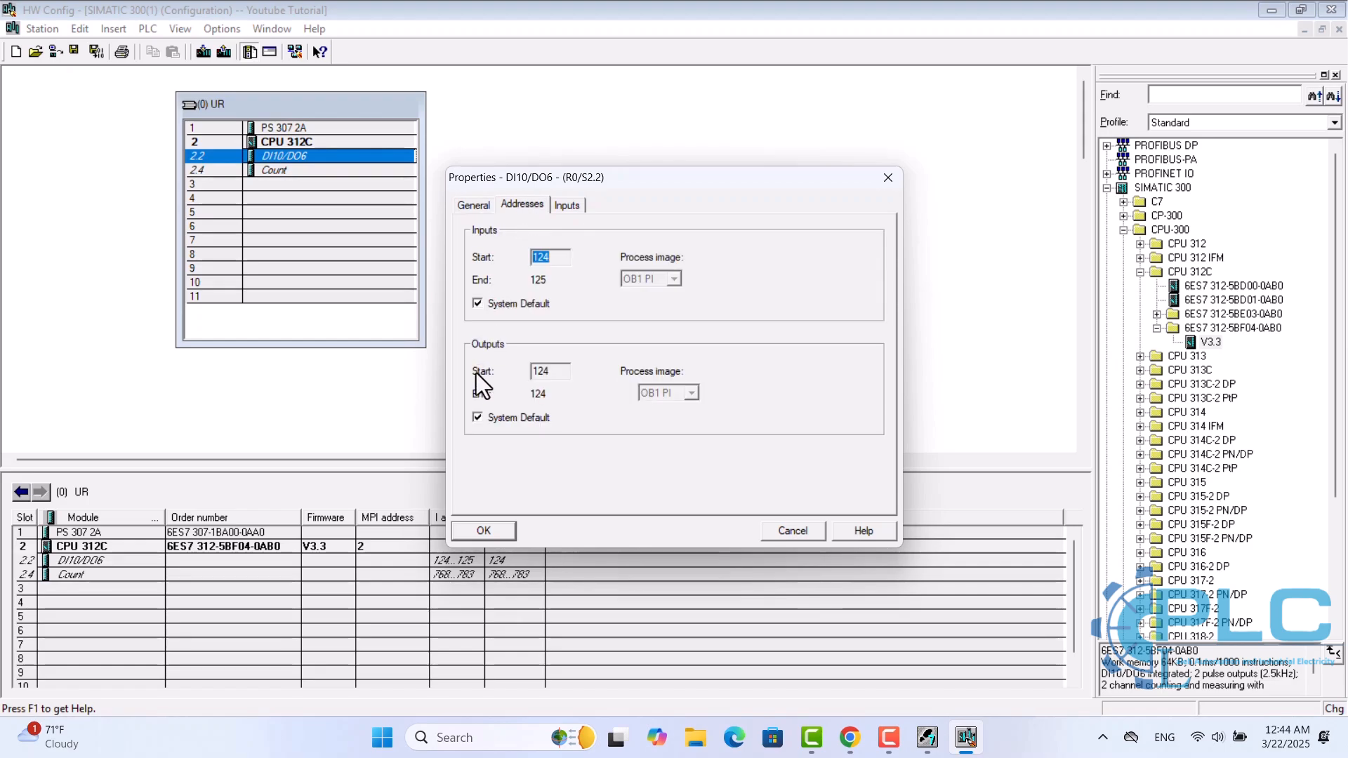
pyautogui.click(478, 303)
pyautogui.click(478, 417)
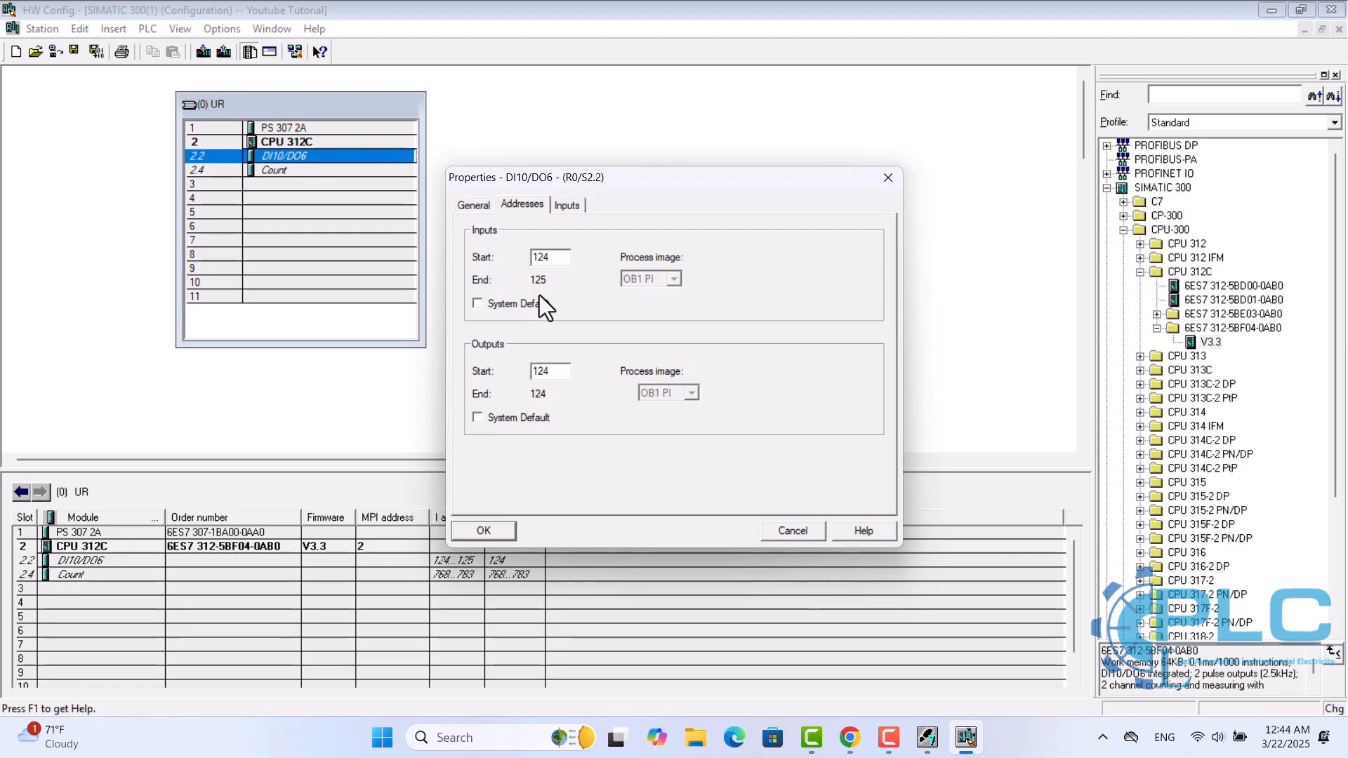
pyautogui.doubleClick(550, 262)
pyautogui.write('0')
pyautogui.doubleClick(548, 371)
pyautogui.write('0')
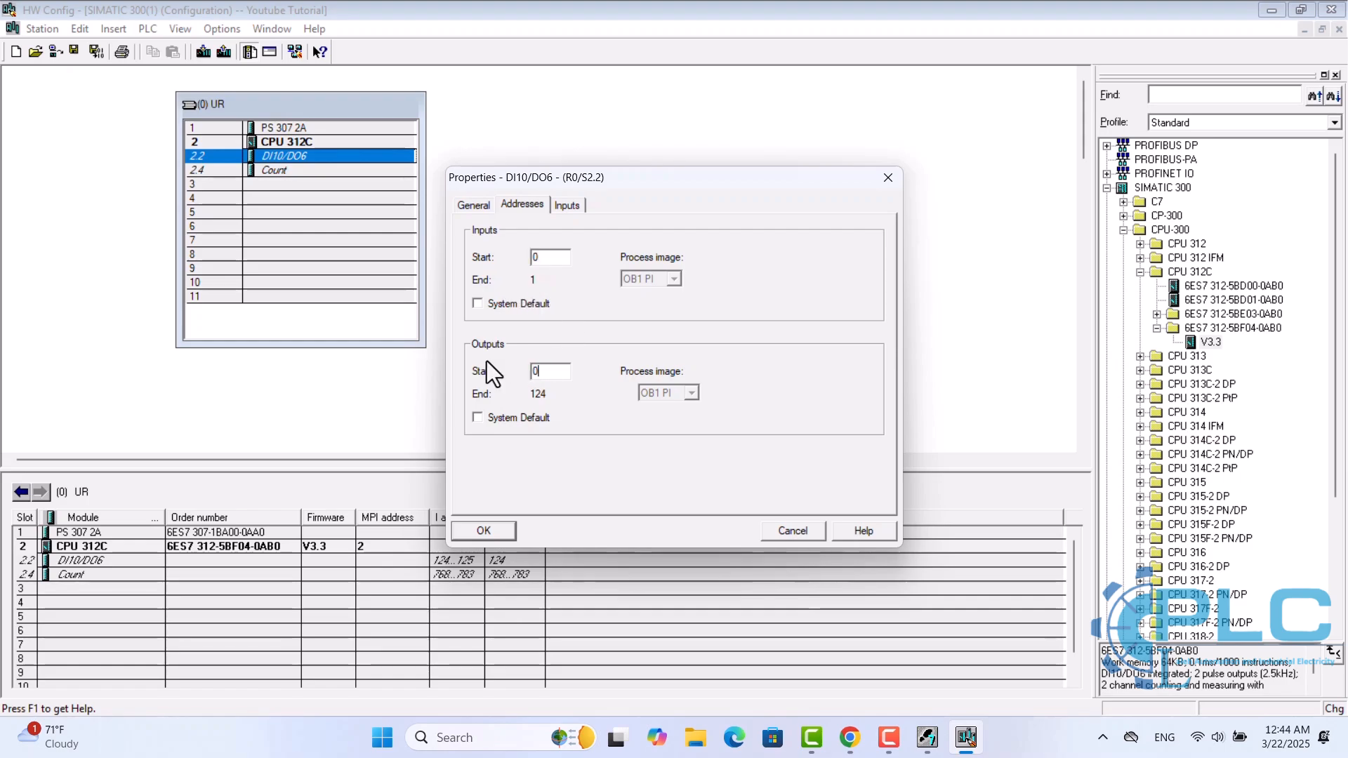
pyautogui.click(485, 531)
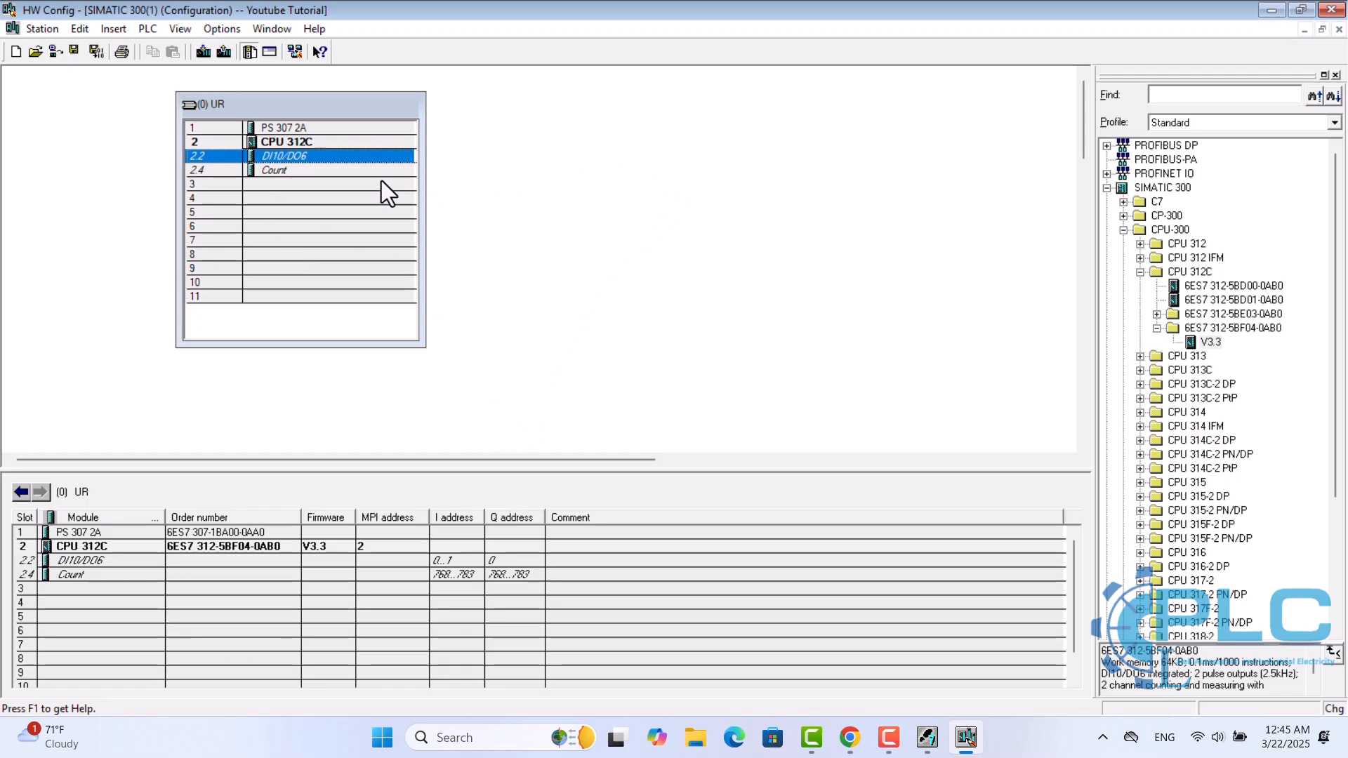
# Save and compile the hardware configuration and close HW Config.
pyautogui.click(95, 50)
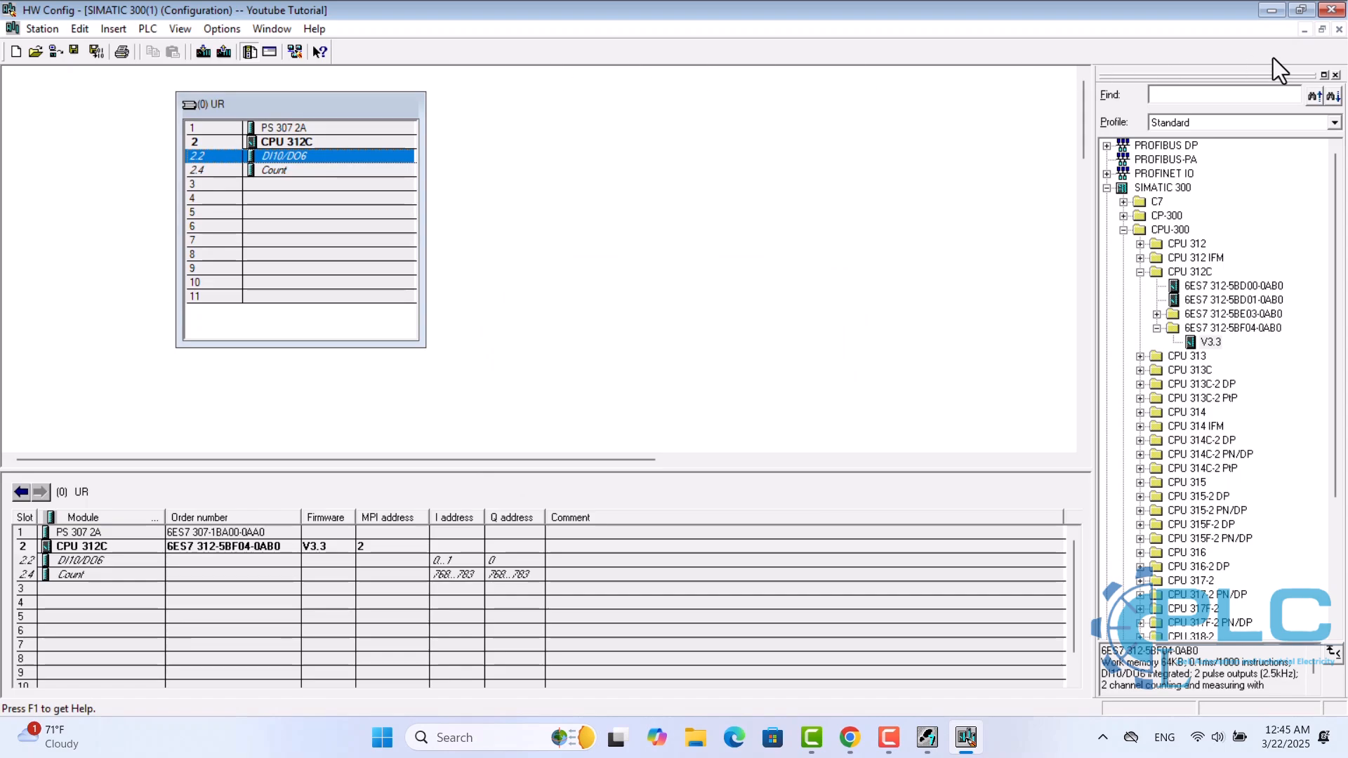
pyautogui.click(1332, 10)
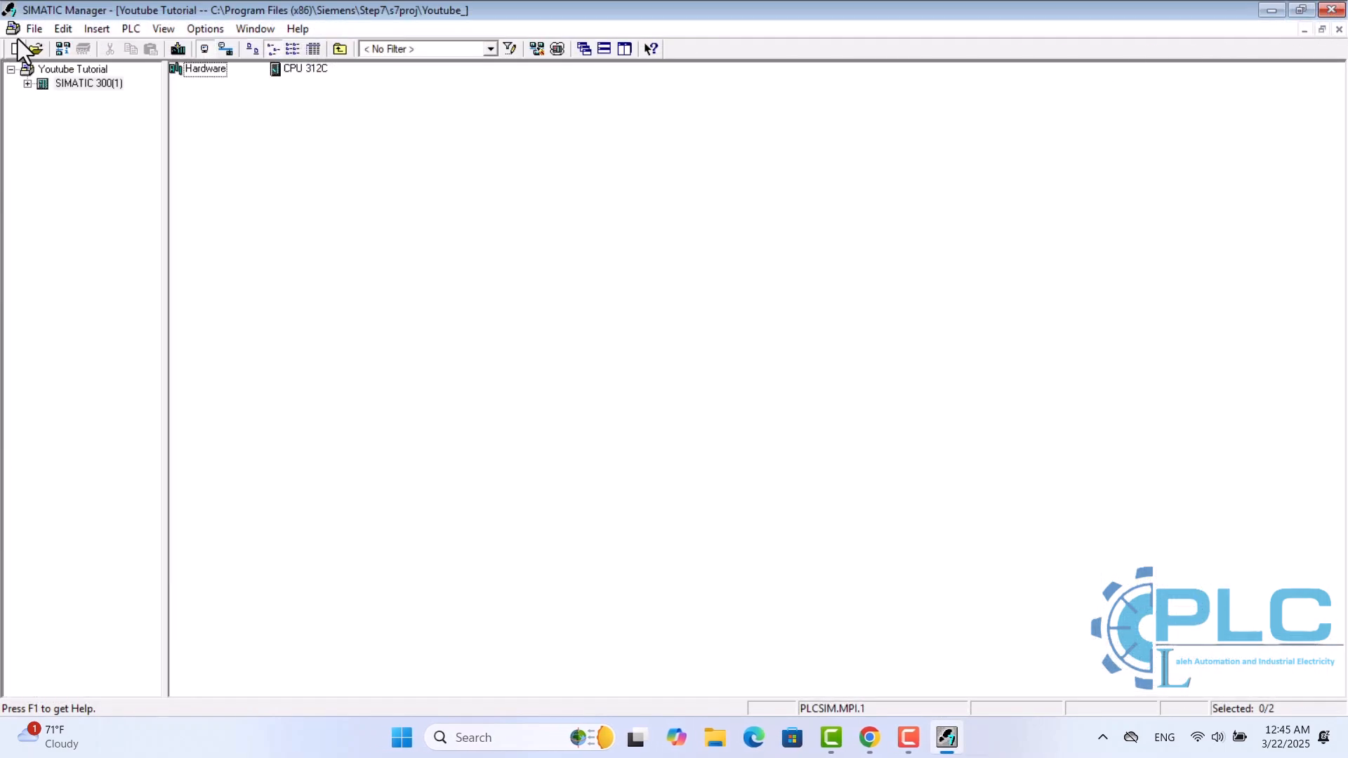
# Expand the SIMATIC 300 station down to the CPU 312C's S7 program and open its Blocks folder.
pyautogui.click(27, 83)
pyautogui.click(43, 97)
pyautogui.click(61, 111)
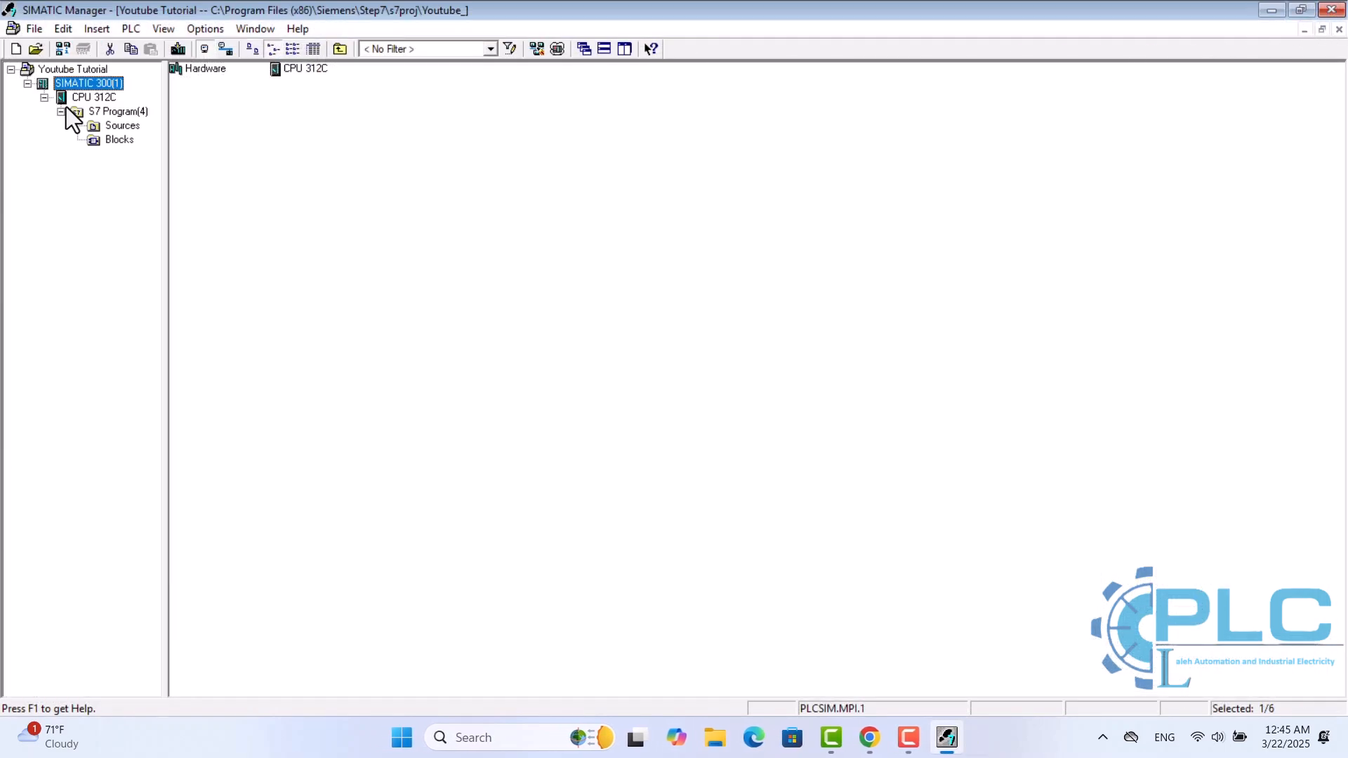
pyautogui.click(98, 141)
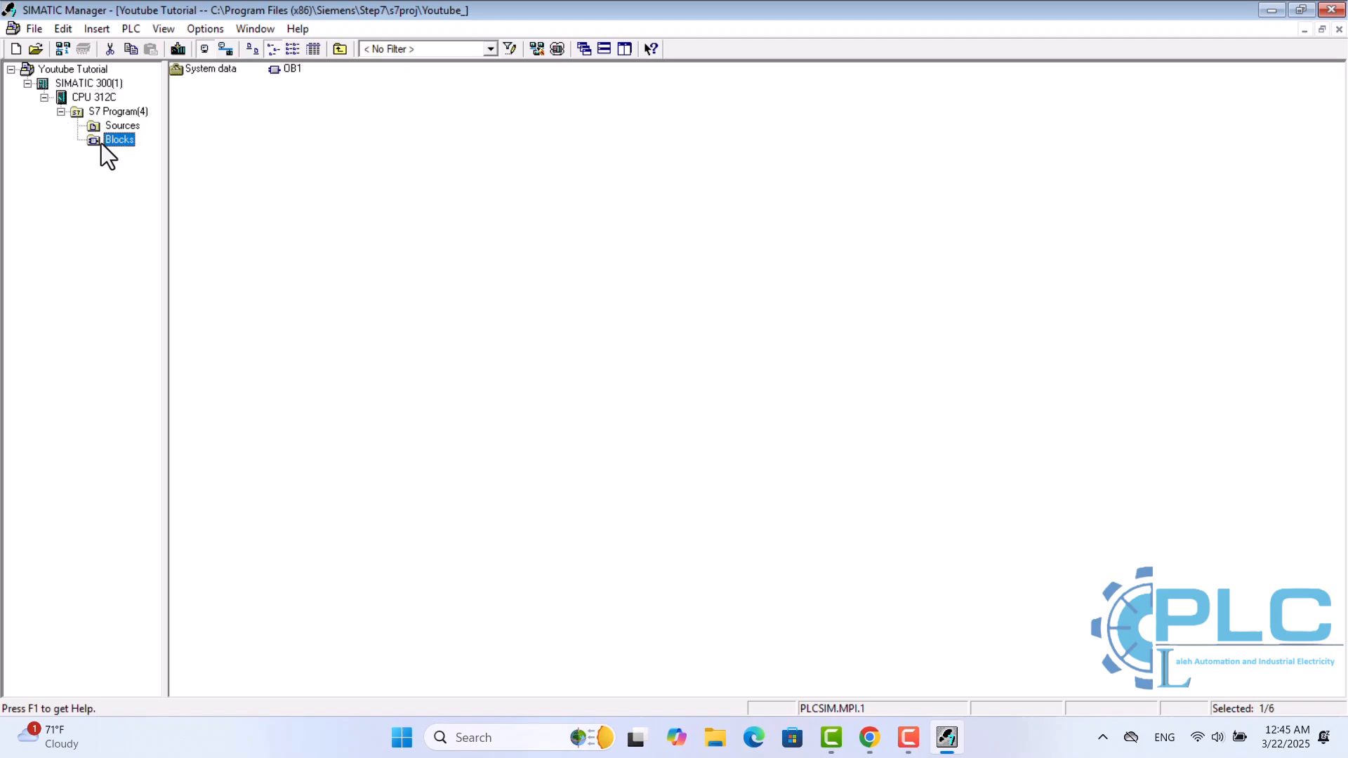
# Check the language options in OB1's properties, confirm LAD as the creation language, and open OB1 in the LAD/STL/FBD editor.
pyautogui.click(290, 70)
pyautogui.hotkey('alt', 'Return')
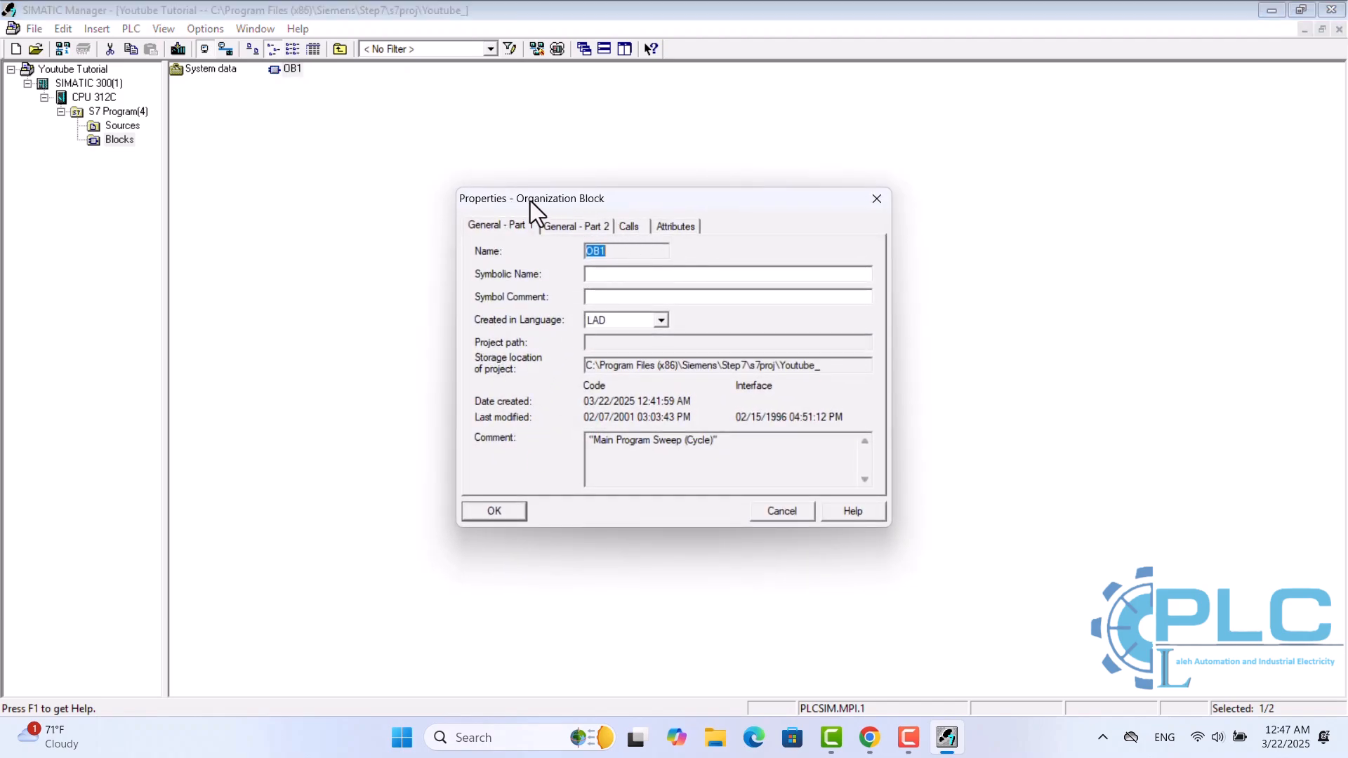
pyautogui.click(664, 321)
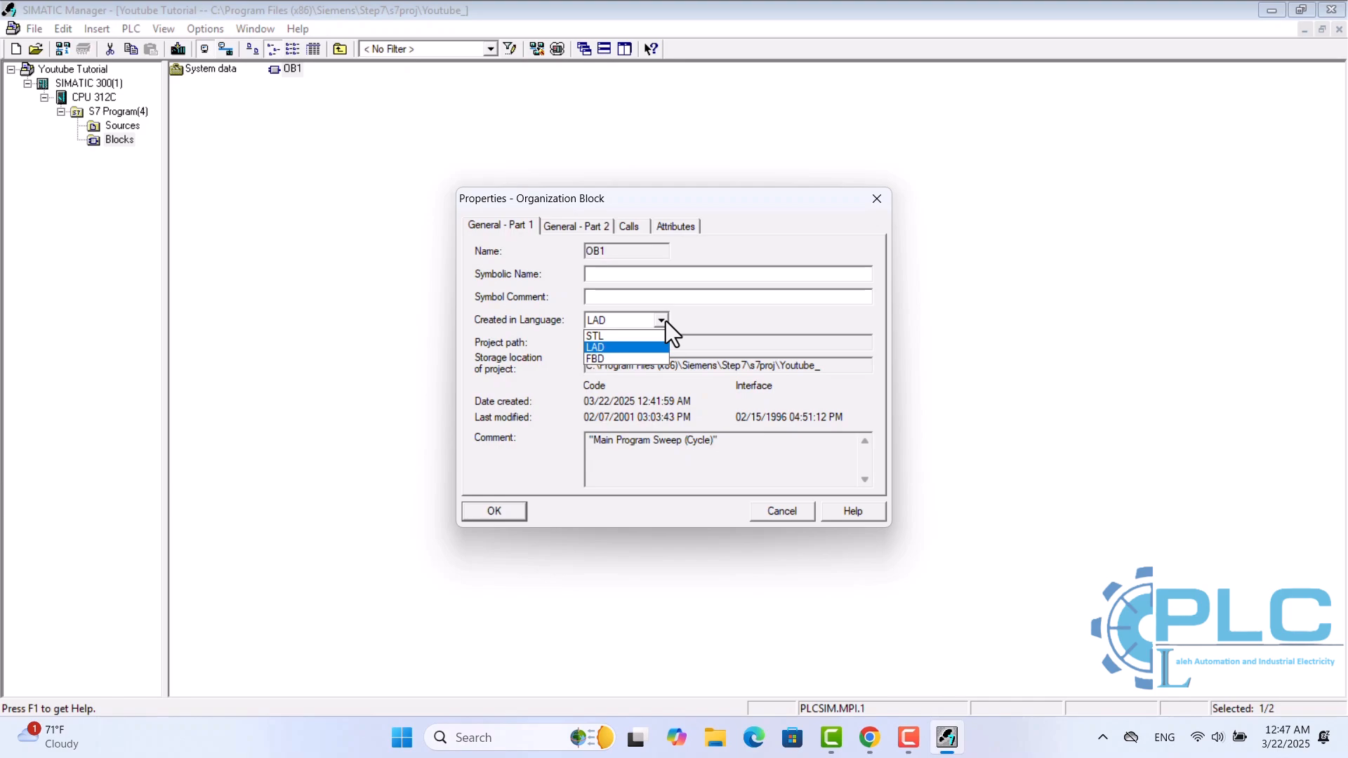
pyautogui.click(665, 322)
pyautogui.click(632, 277)
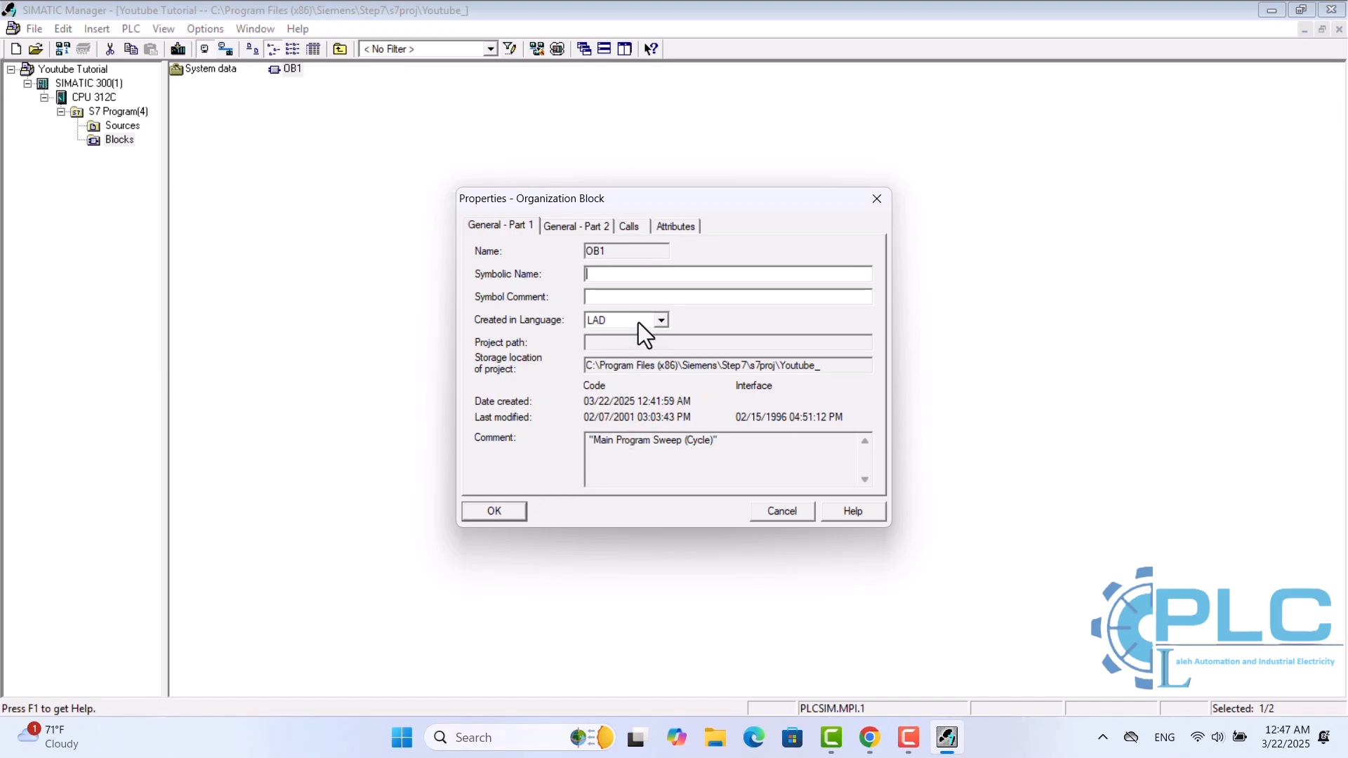
pyautogui.click(511, 519)
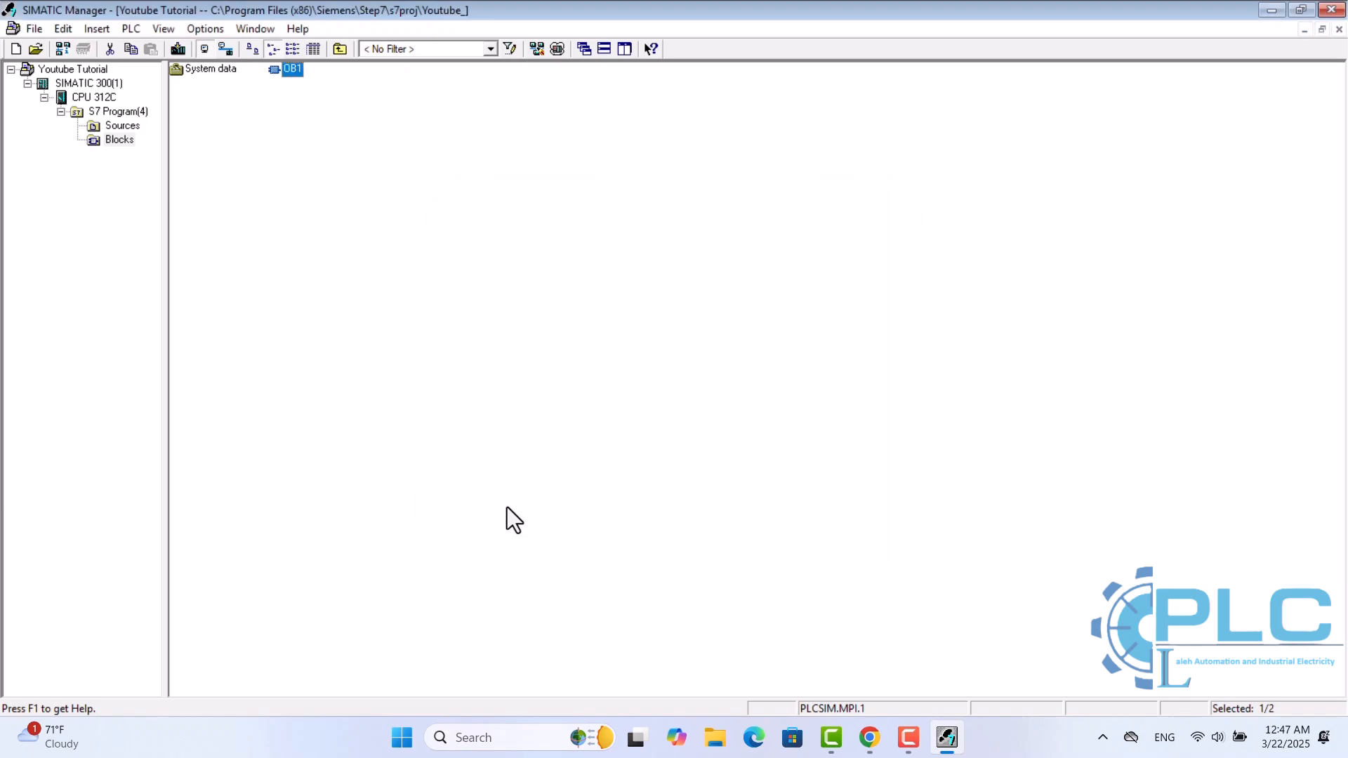
pyautogui.doubleClick(290, 69)
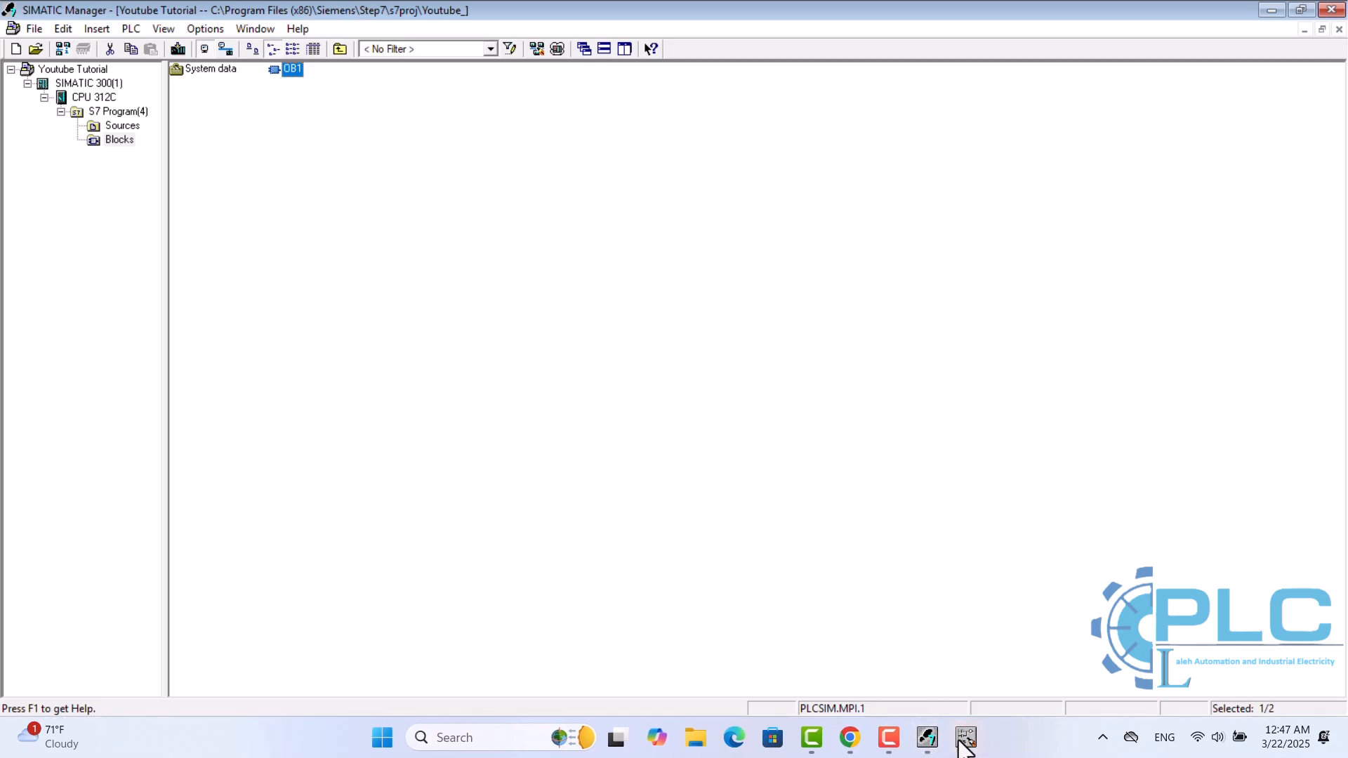
pyautogui.click(964, 739)
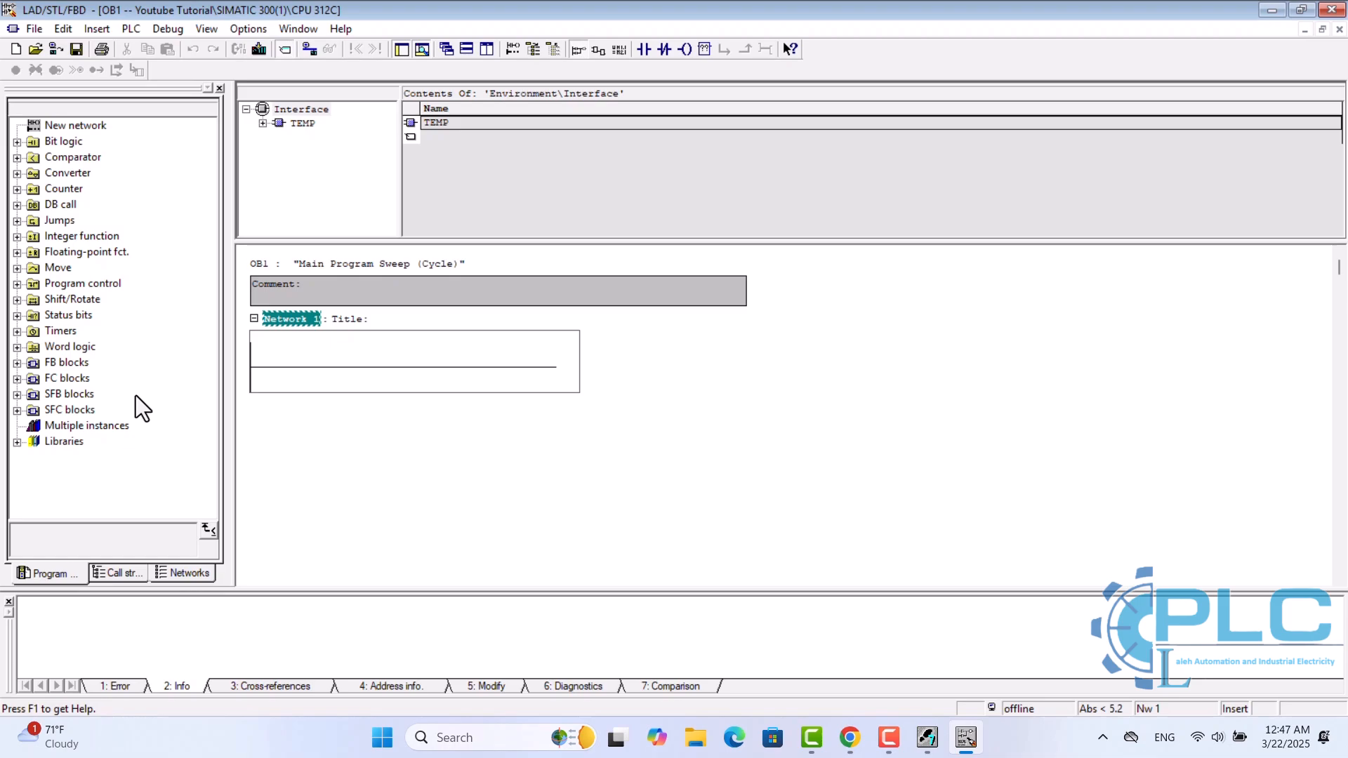
# Look through the Bit logic, Comparator and Converter instruction folders in the program elements catalog.
pyautogui.click(15, 140)
pyautogui.click(15, 139)
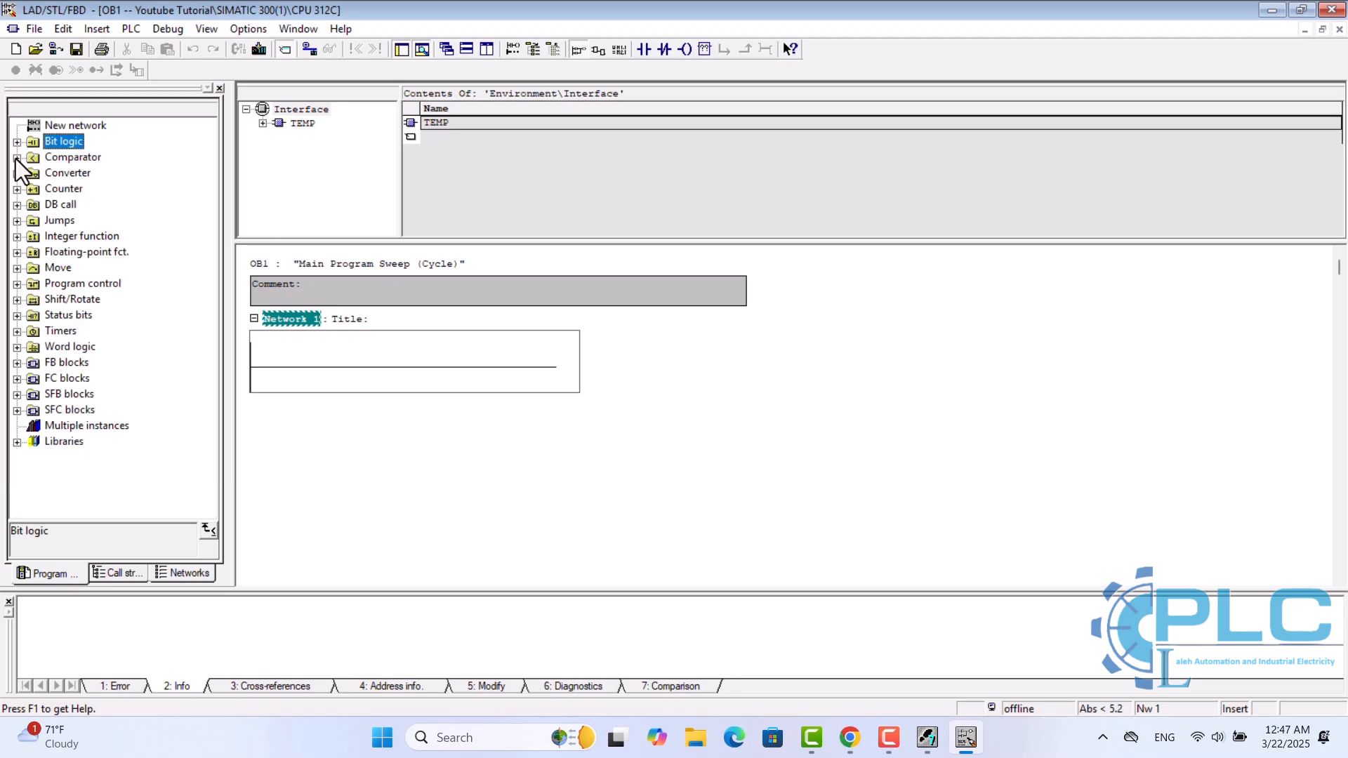
pyautogui.click(15, 157)
pyautogui.click(15, 157)
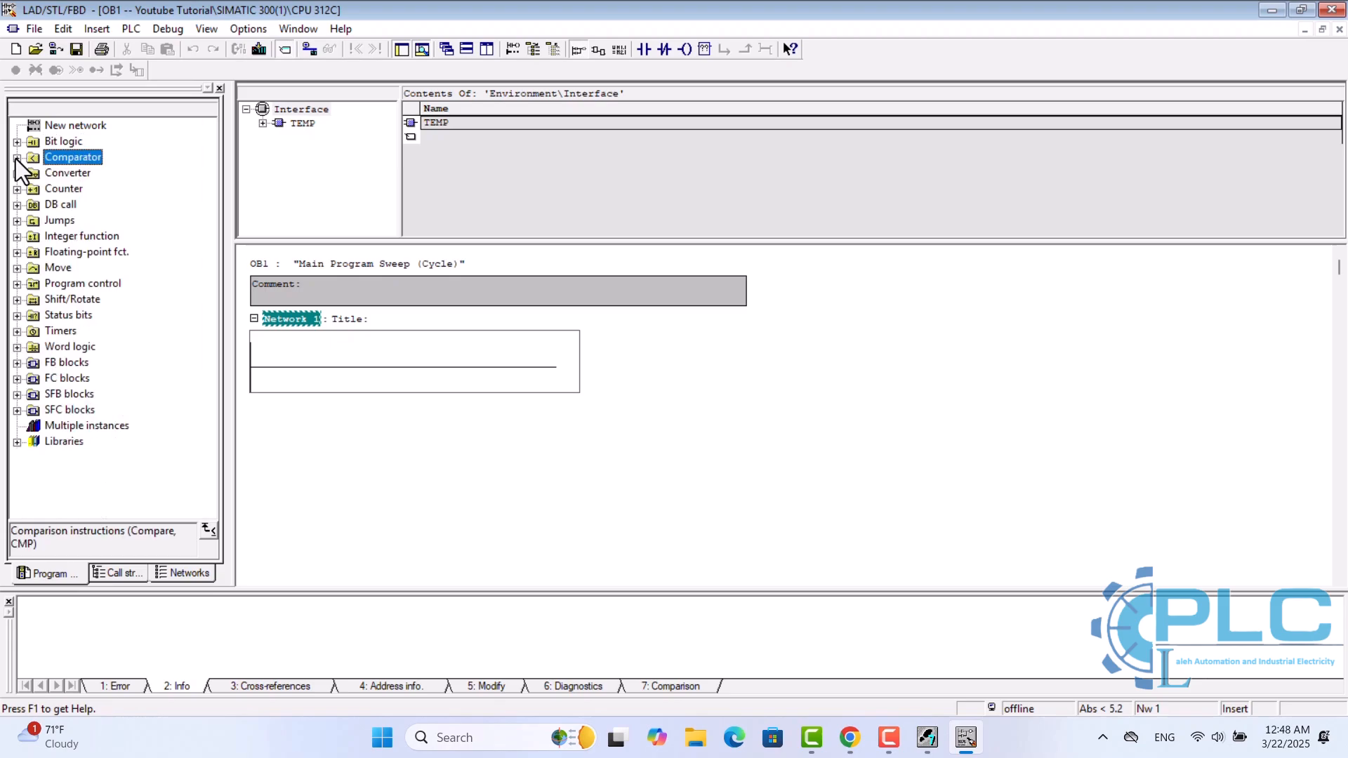
pyautogui.click(16, 173)
pyautogui.click(17, 172)
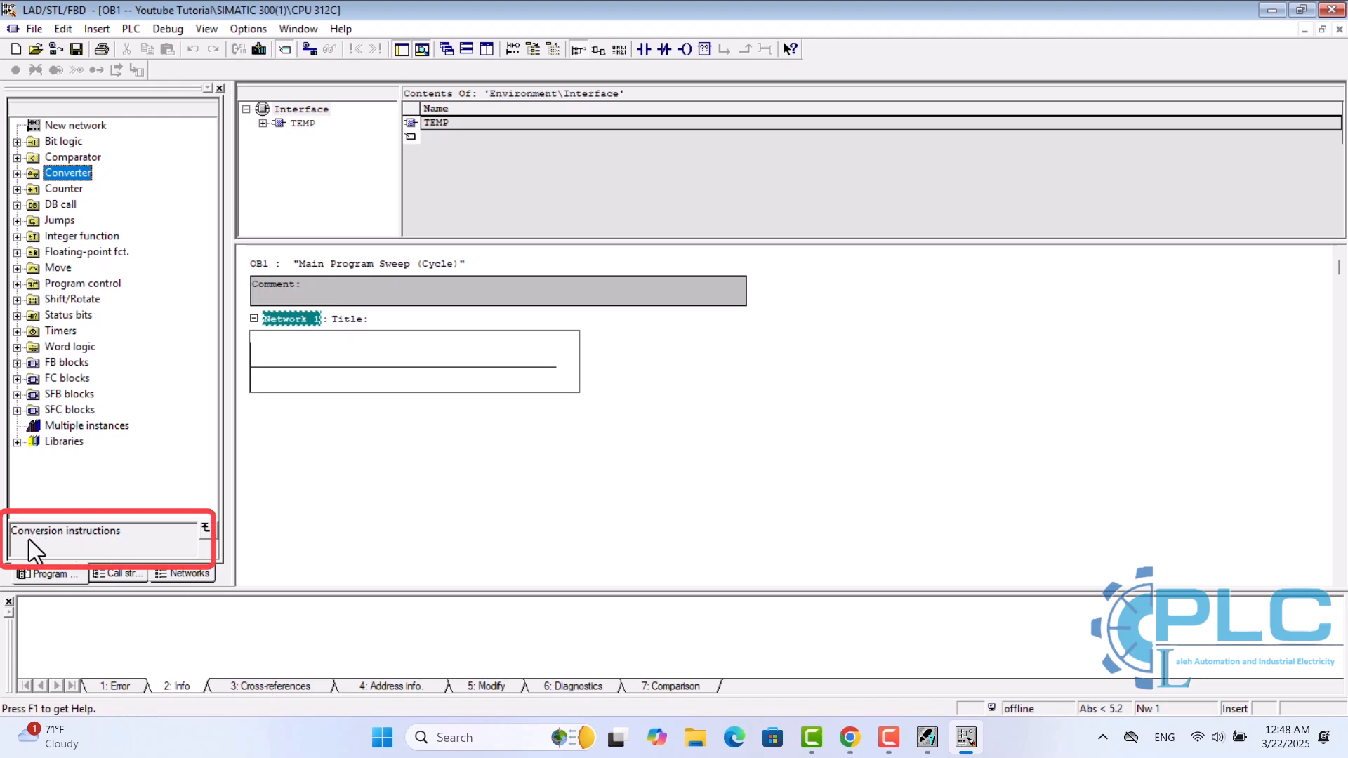
# Expand the Bit logic instructions, select the normally open contact to read its description, and close the message output pane.
pyautogui.click(15, 140)
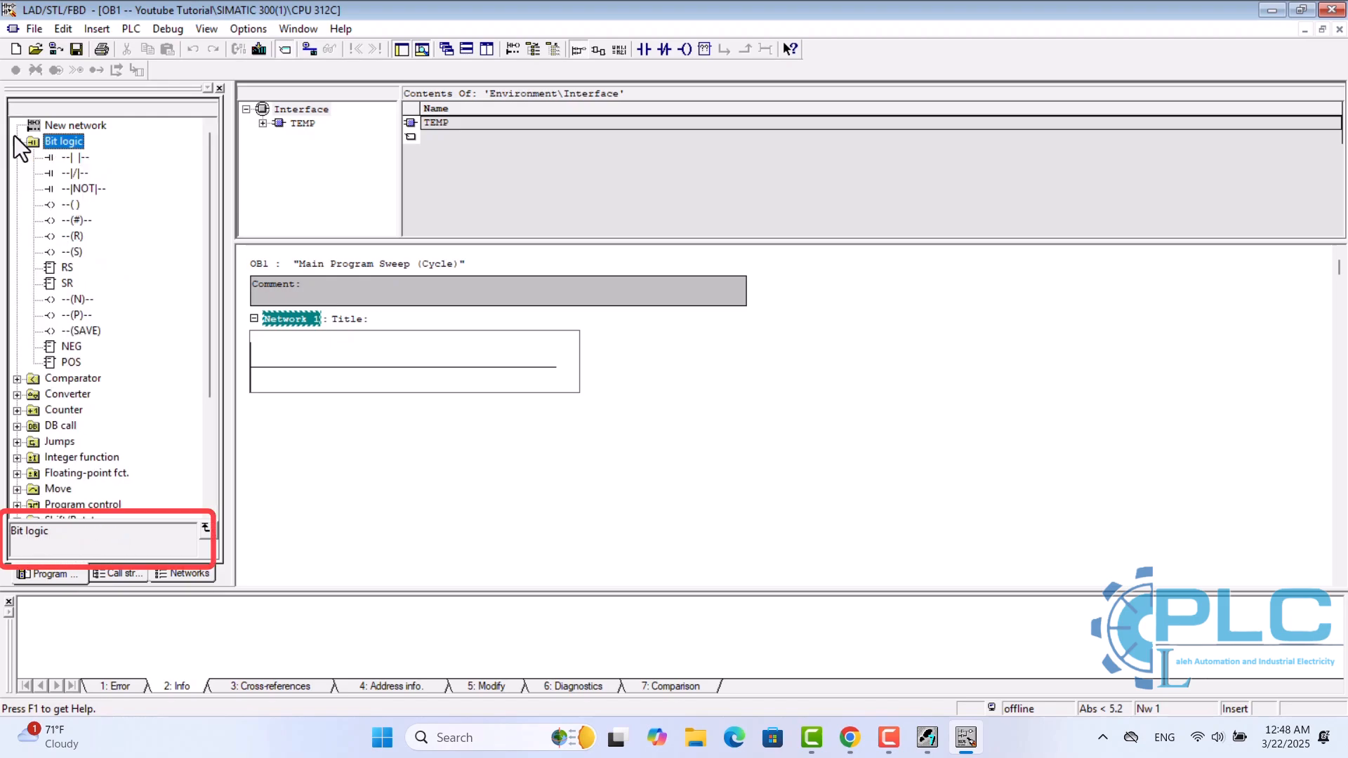
pyautogui.click(78, 159)
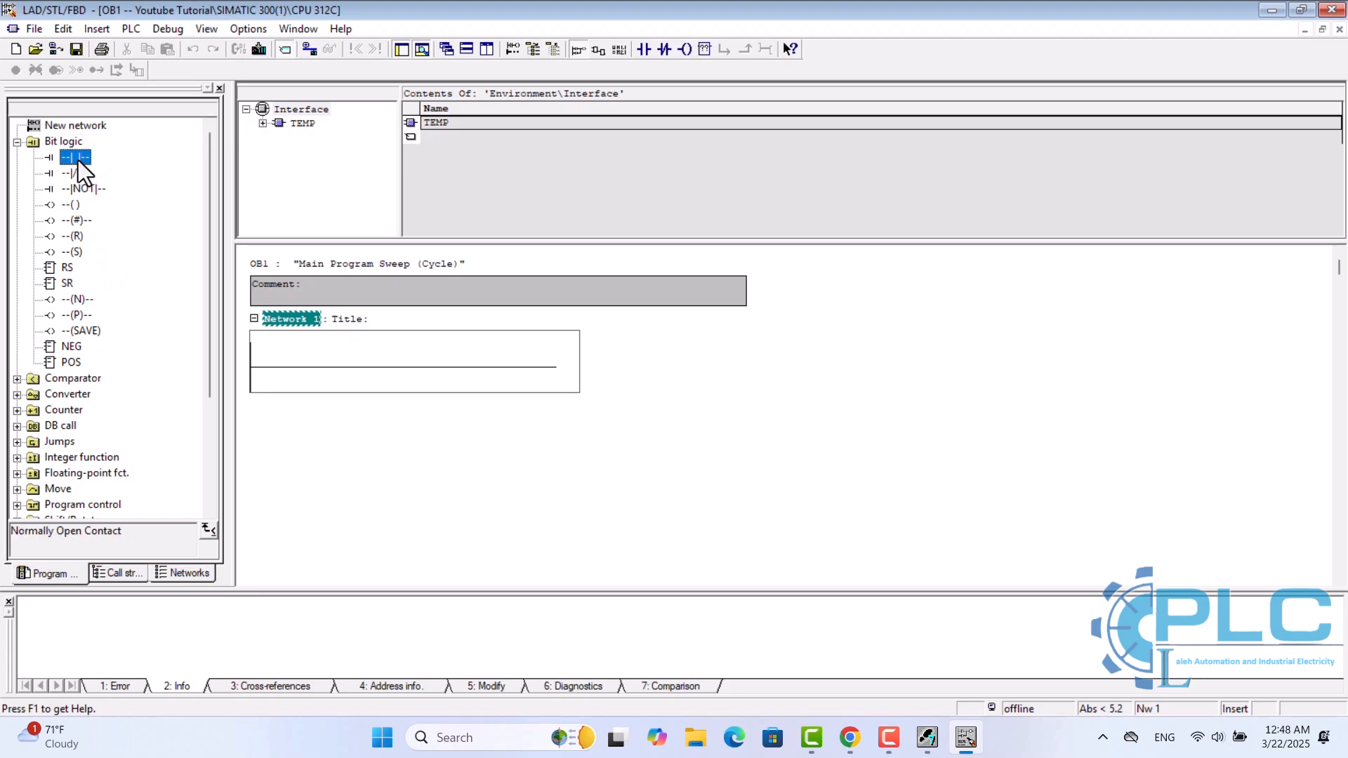
pyautogui.click(7, 601)
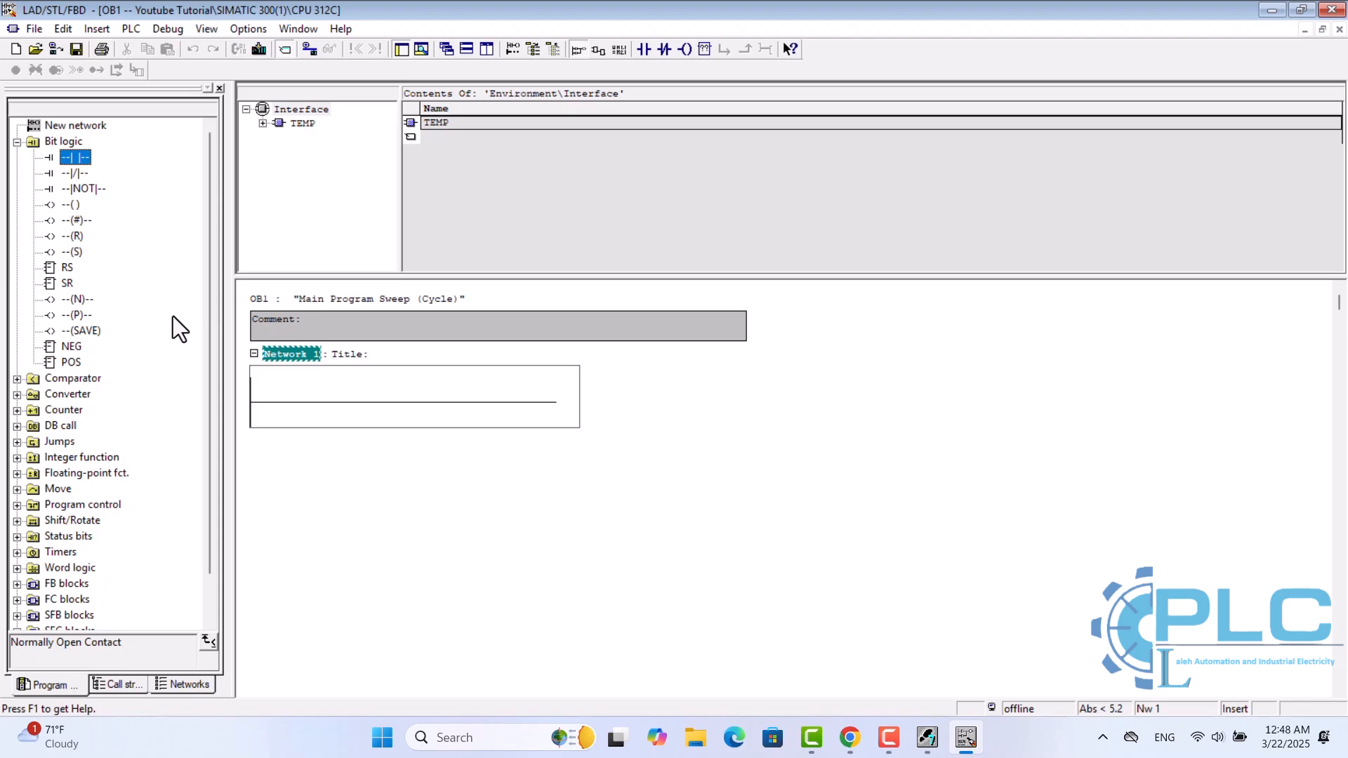
# Expand TEMP in the OB1 interface and examine the OB1_RESERVED_1, OB1_PRIORITY and OB1_EV_CLASS variables.
pyautogui.click(262, 123)
pyautogui.click(310, 191)
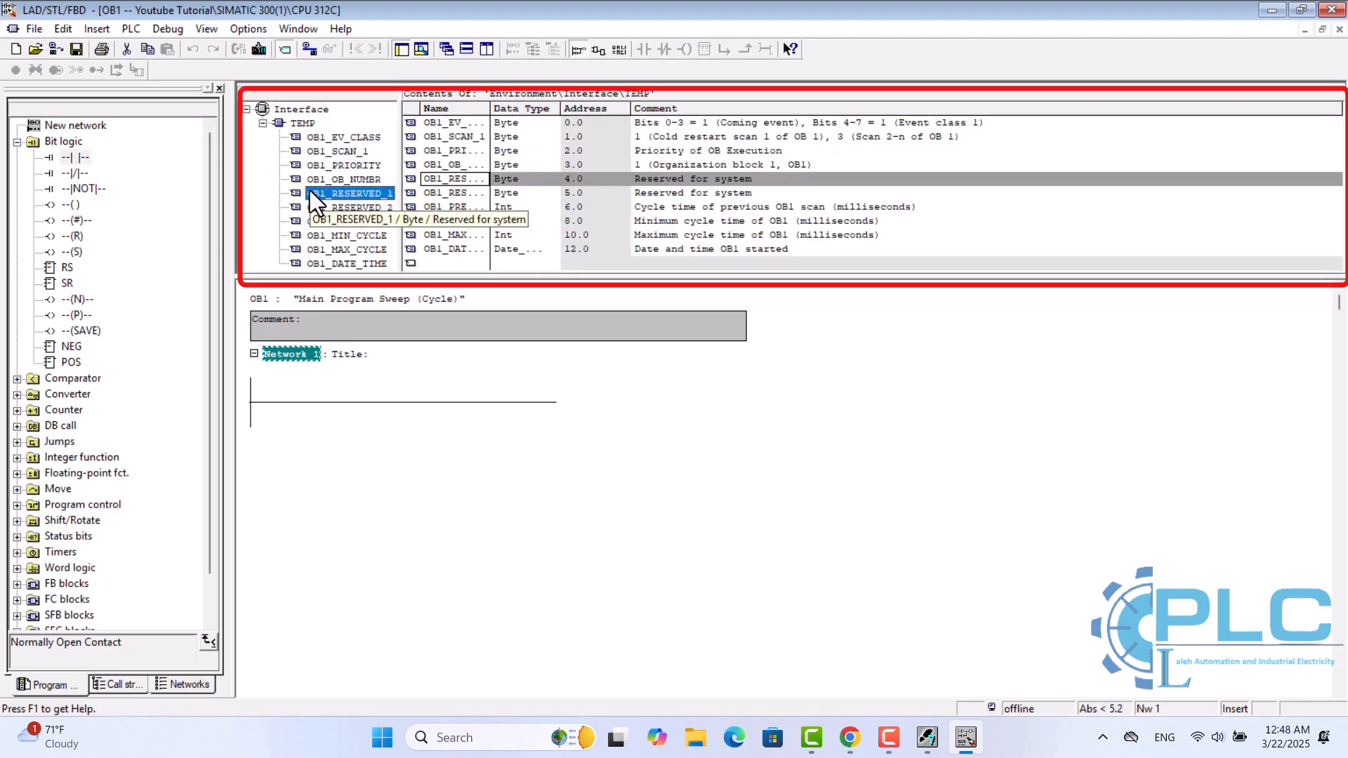
pyautogui.click(313, 163)
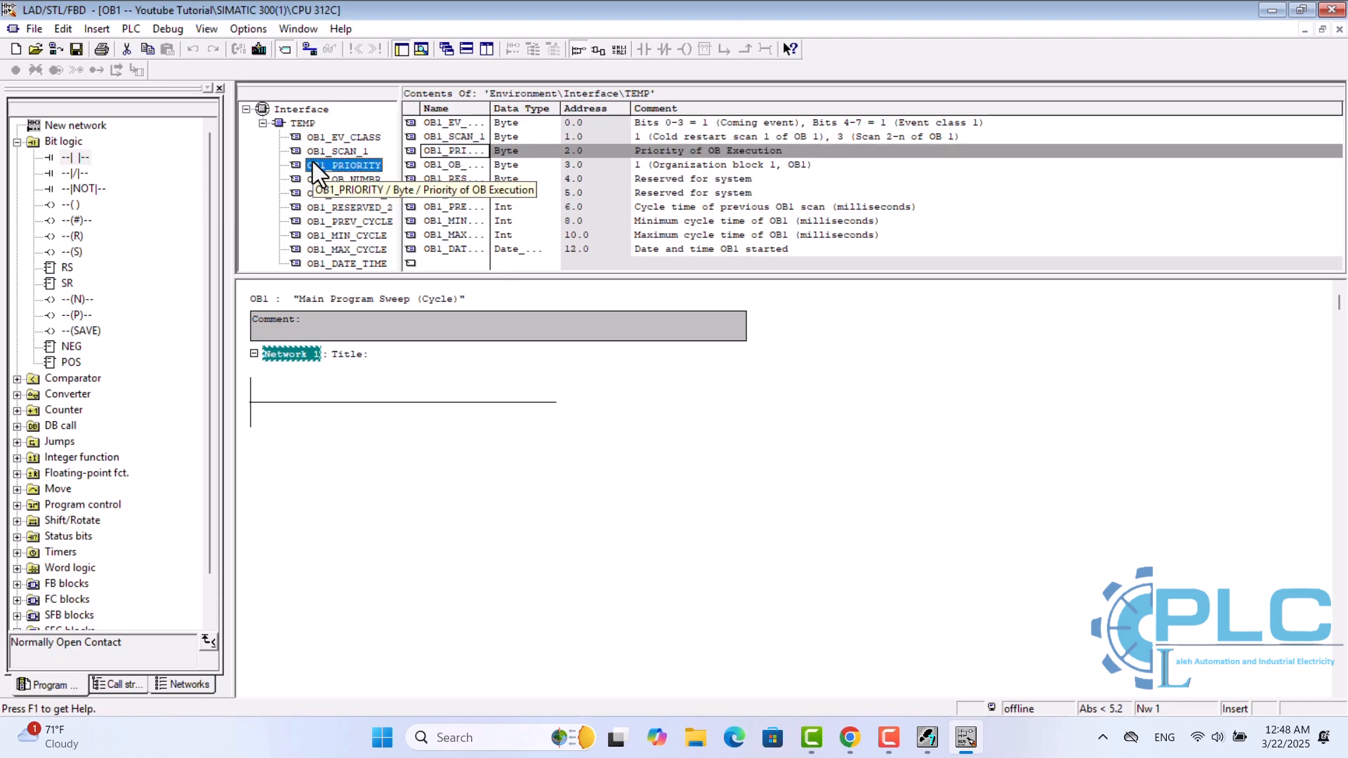
pyautogui.click(335, 139)
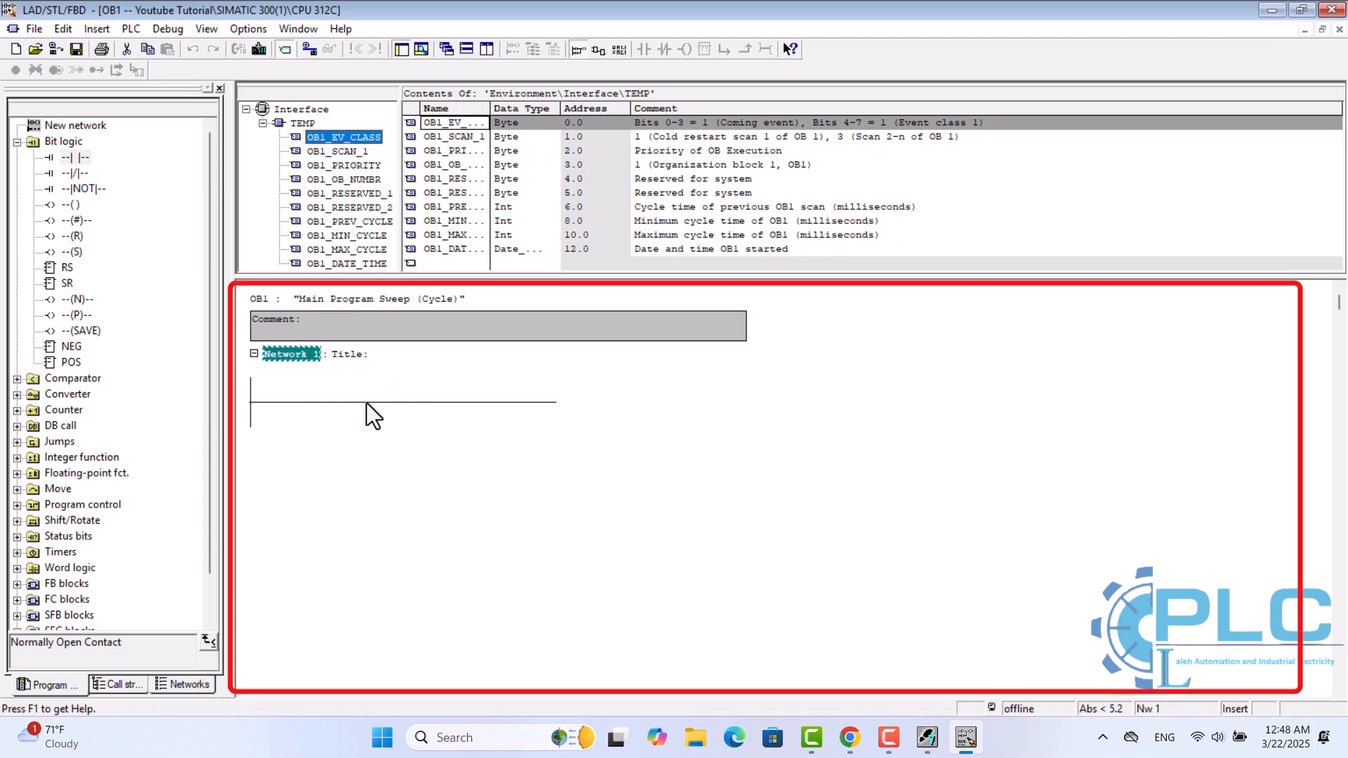
# Insert a normally open contact on the rung of Network 1 in OB1 and minimize the open windows.
pyautogui.click(341, 403)
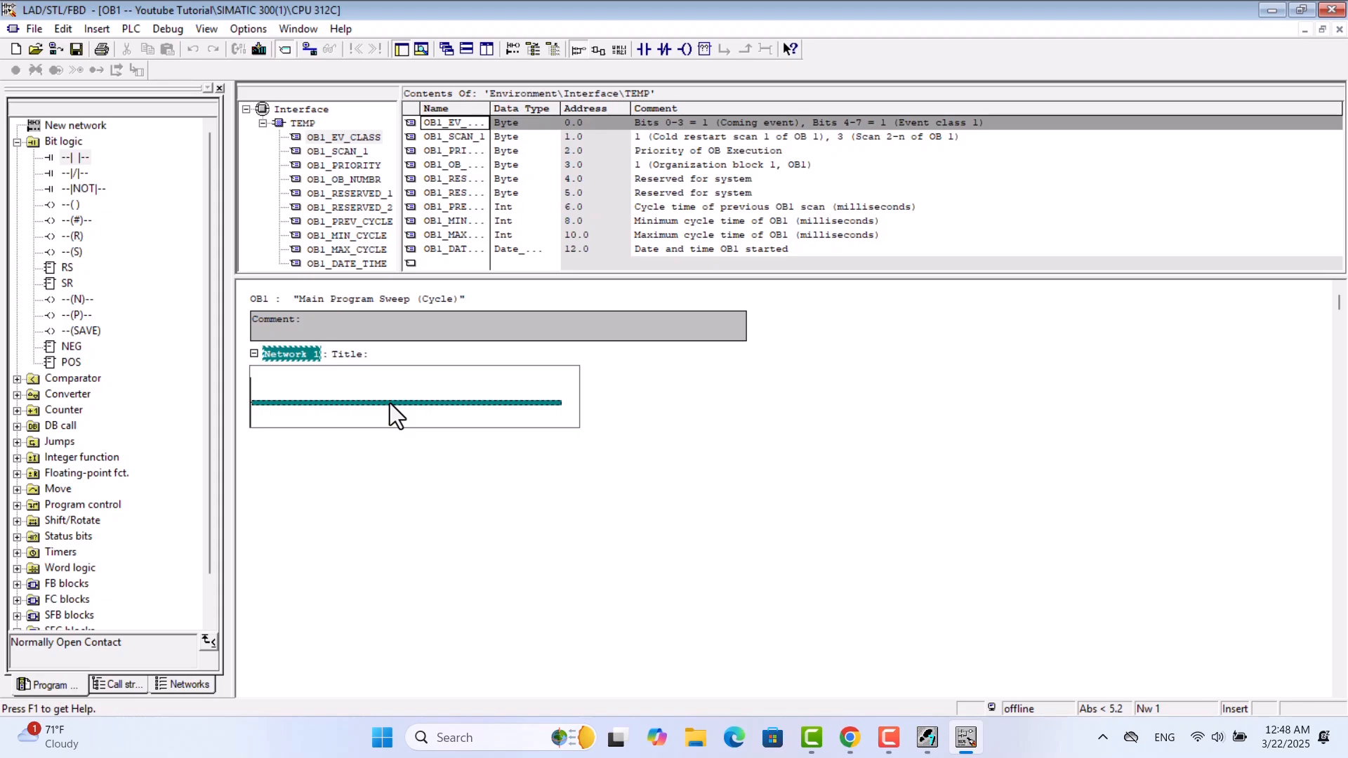
pyautogui.doubleClick(78, 155)
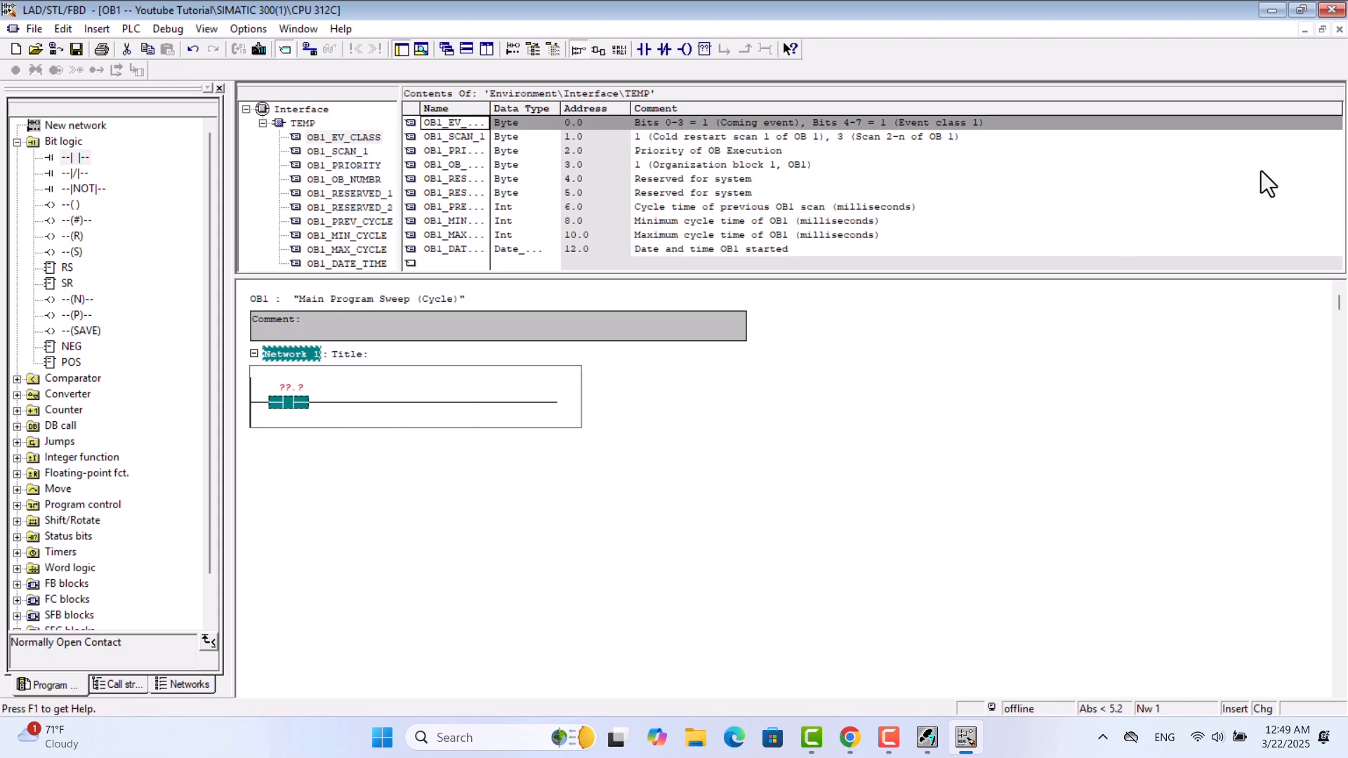
pyautogui.click(1271, 10)
pyautogui.click(1270, 10)
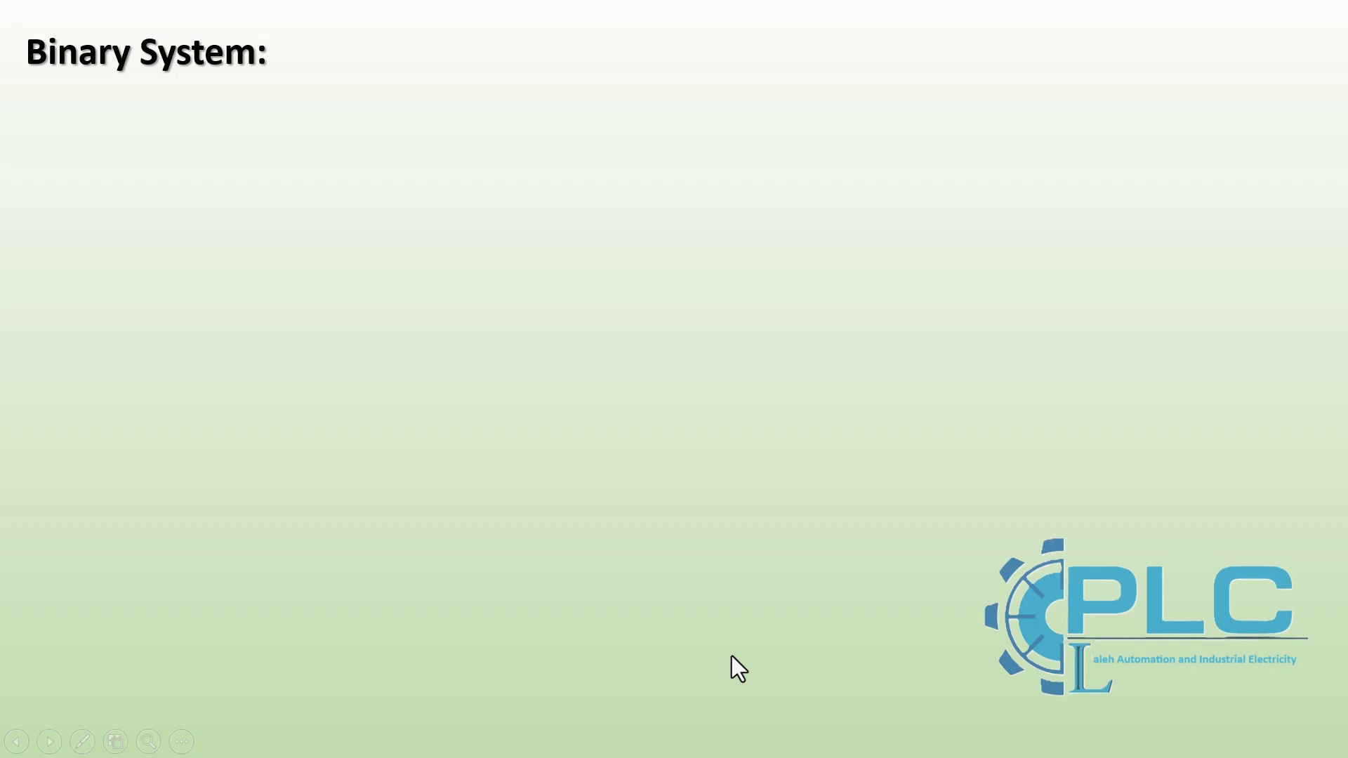
pyautogui.click(292, 71)
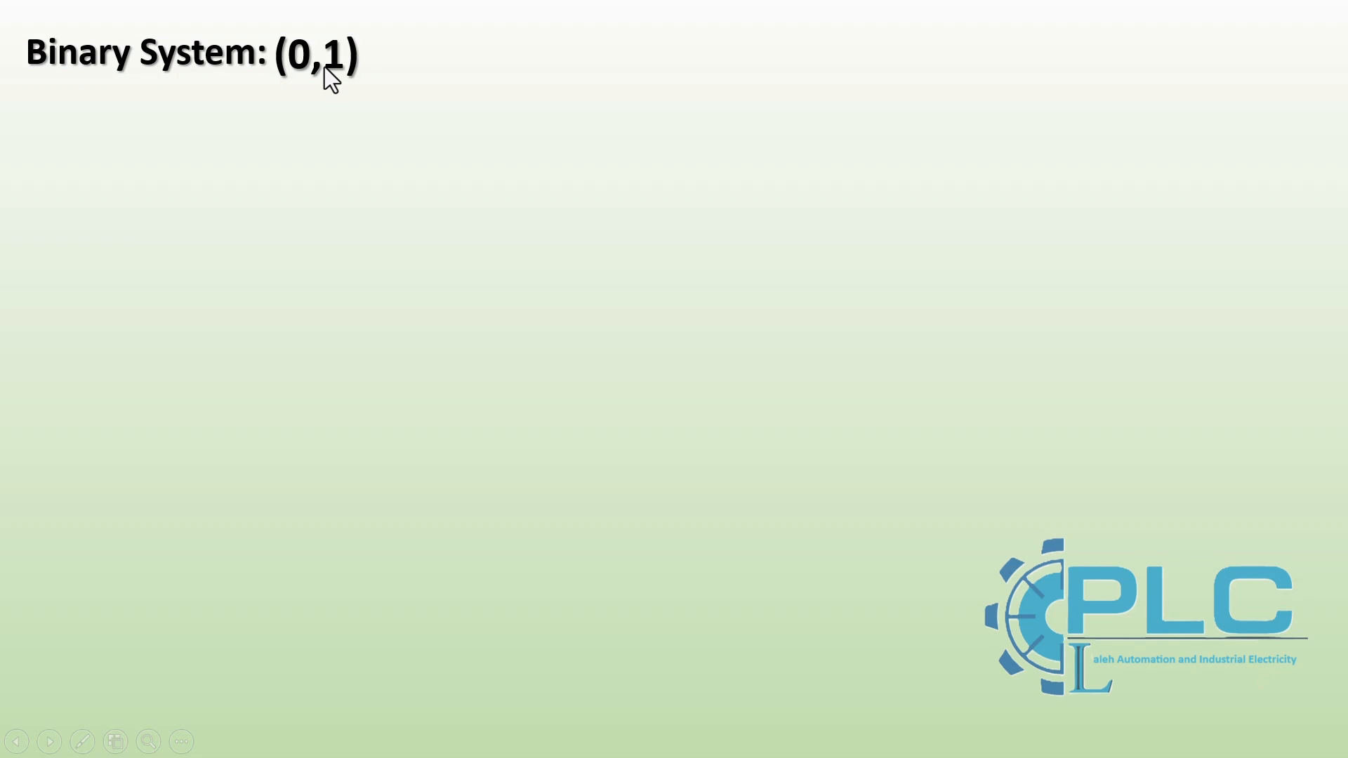
pyautogui.click(589, 216)
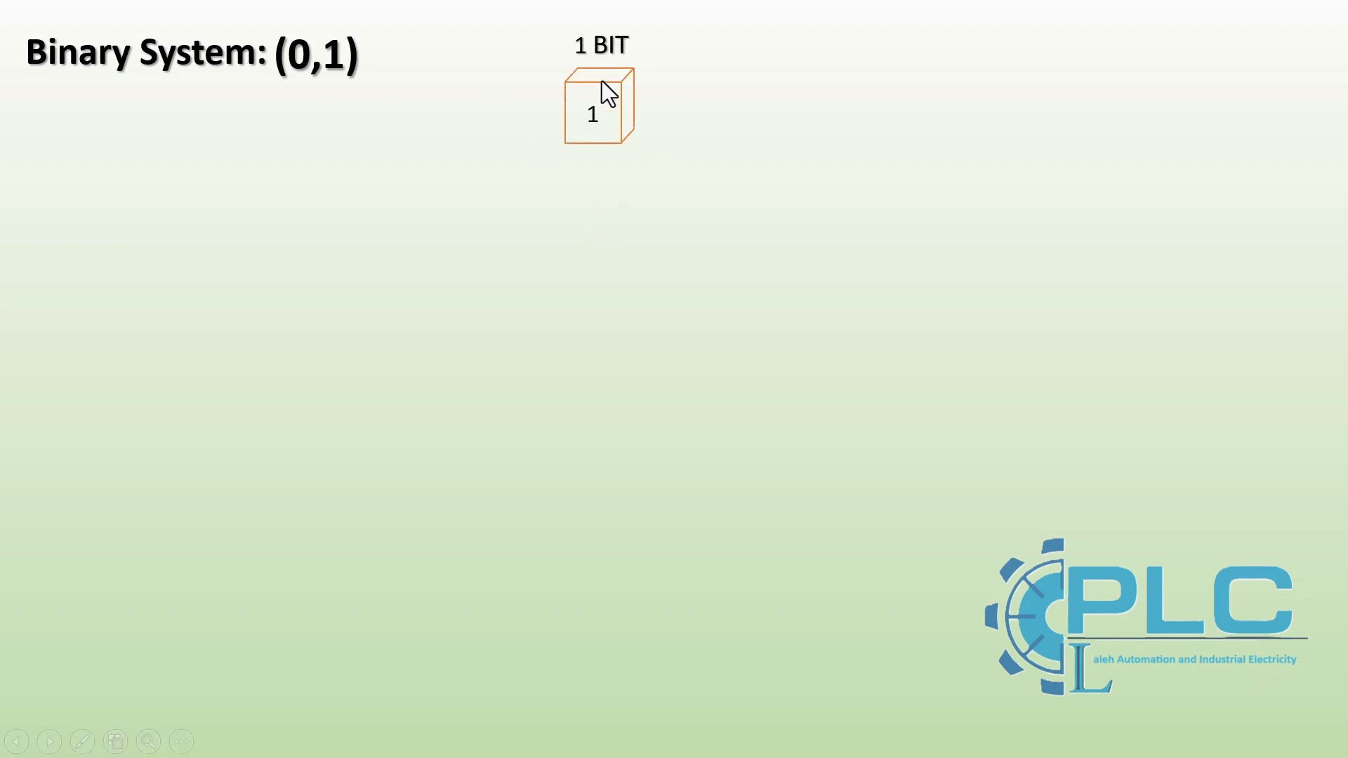